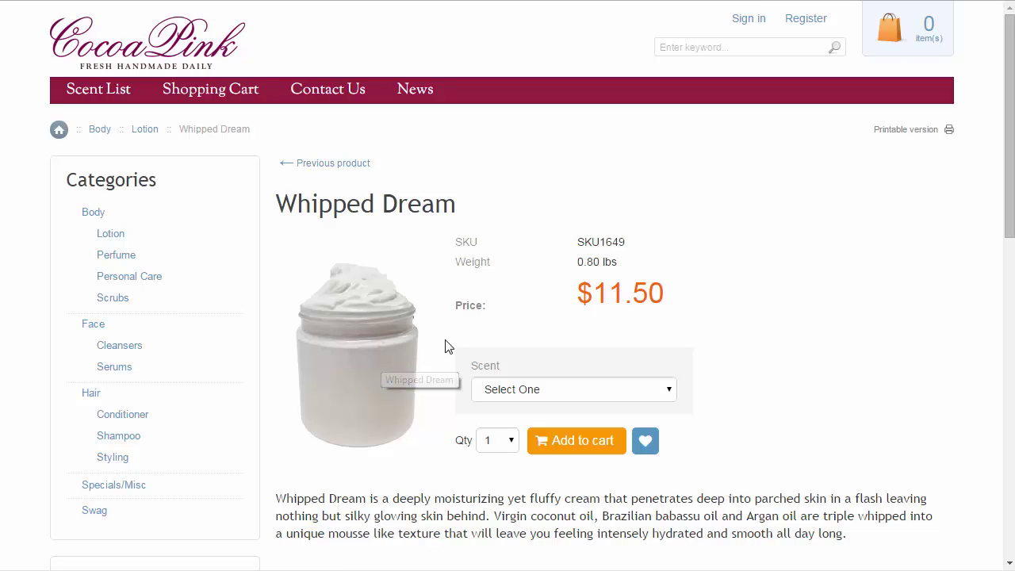
Inspect the Whipped Dream product image's HTML element to check its displayed width and height
right_click(366, 370)
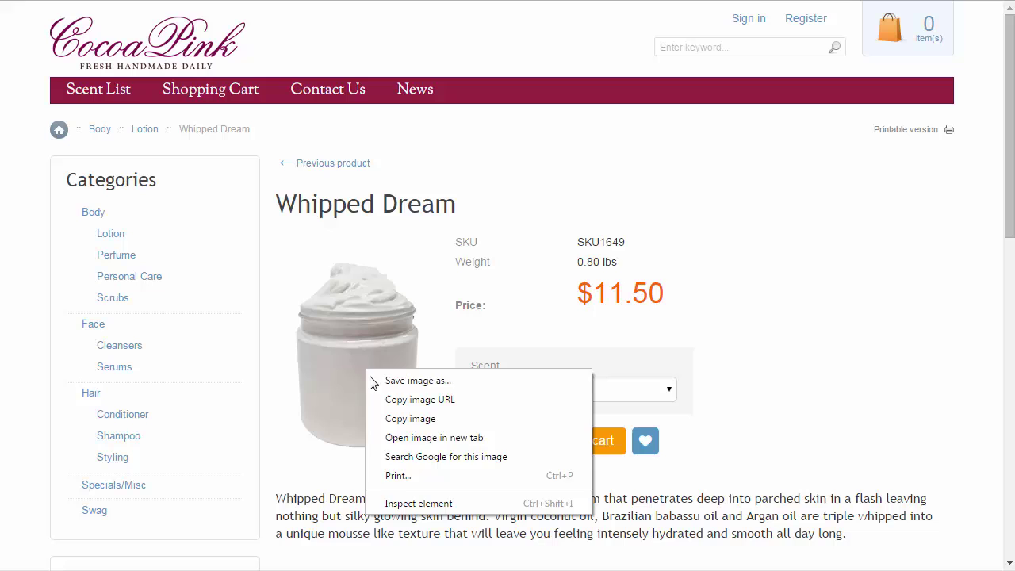
left_click(414, 505)
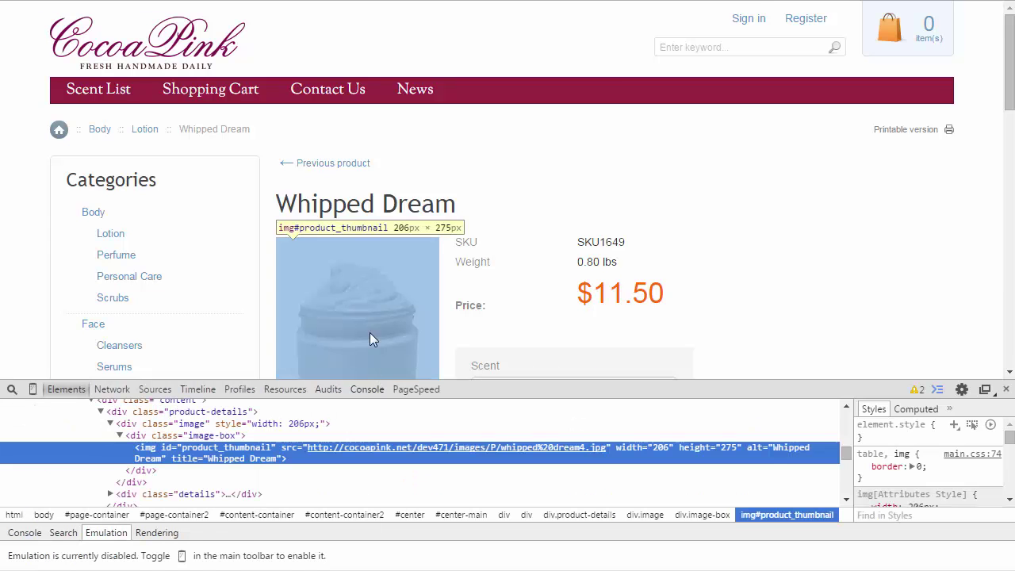
scroll(490, 287, "down", 2)
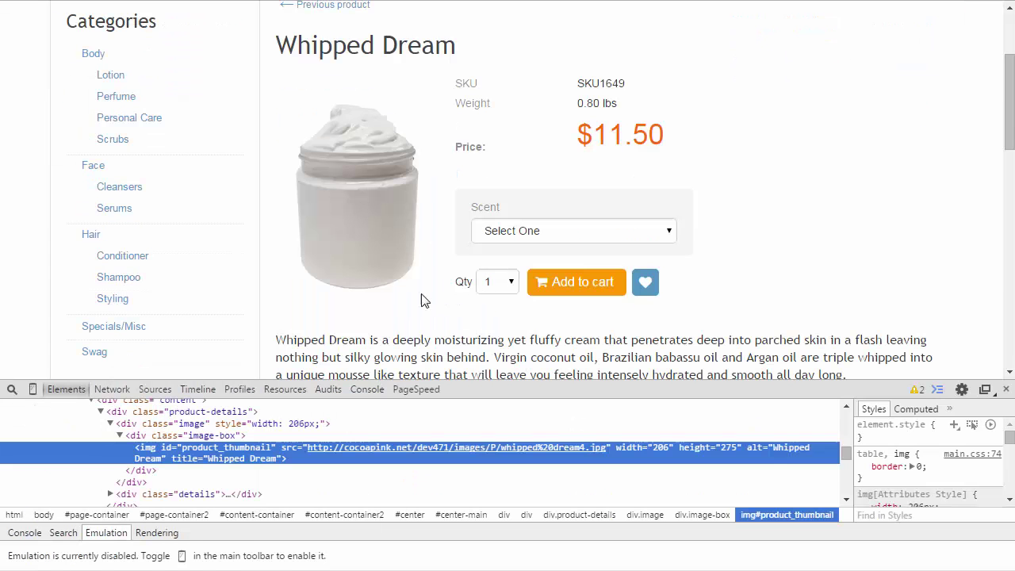
mouse_move(424, 452)
mouse_move(353, 454)
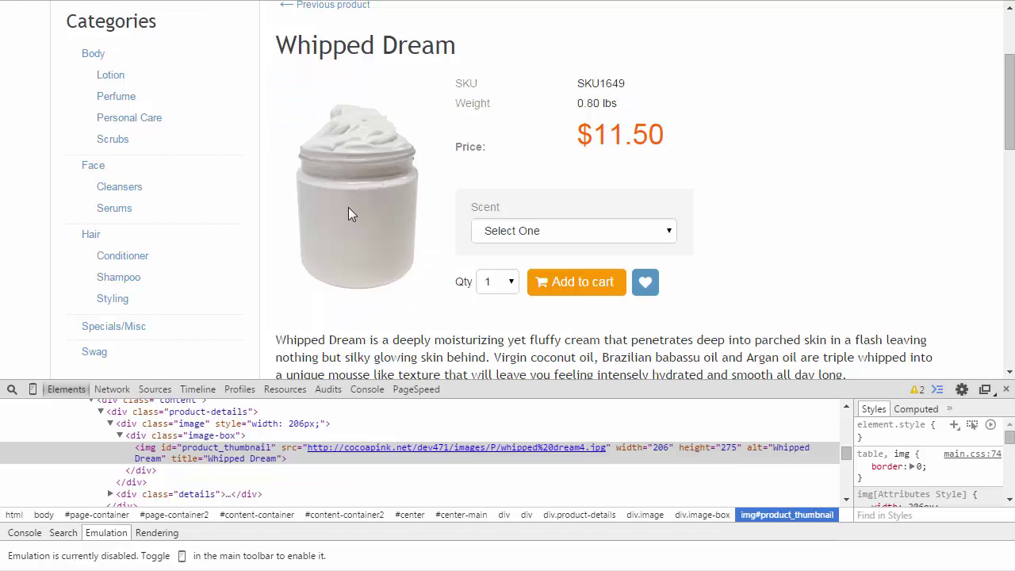
Start saving the Whipped Dream product image and create a Product_Images folder inside the CocoaPink folder as its destination
right_click(359, 206)
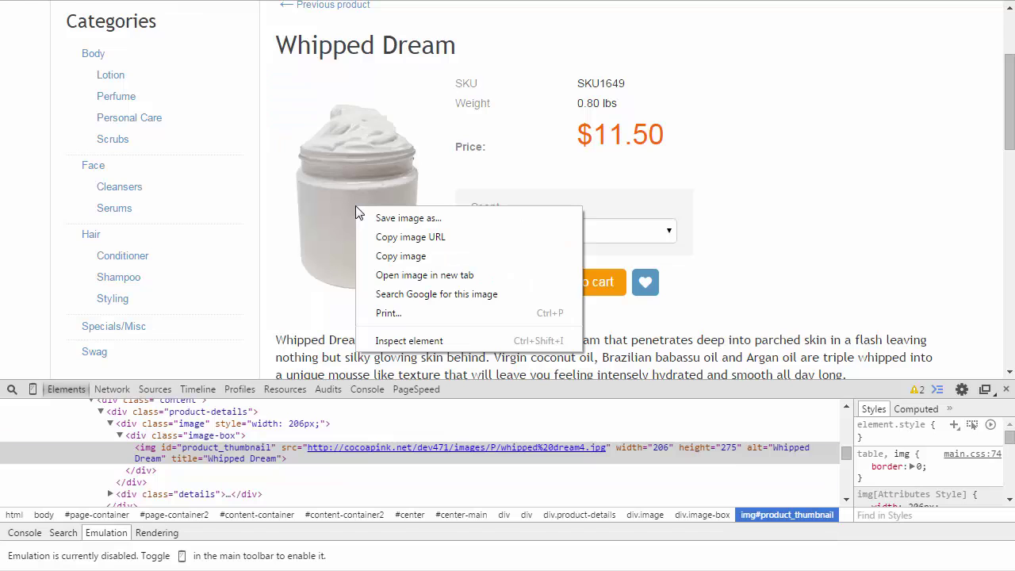
left_click(406, 219)
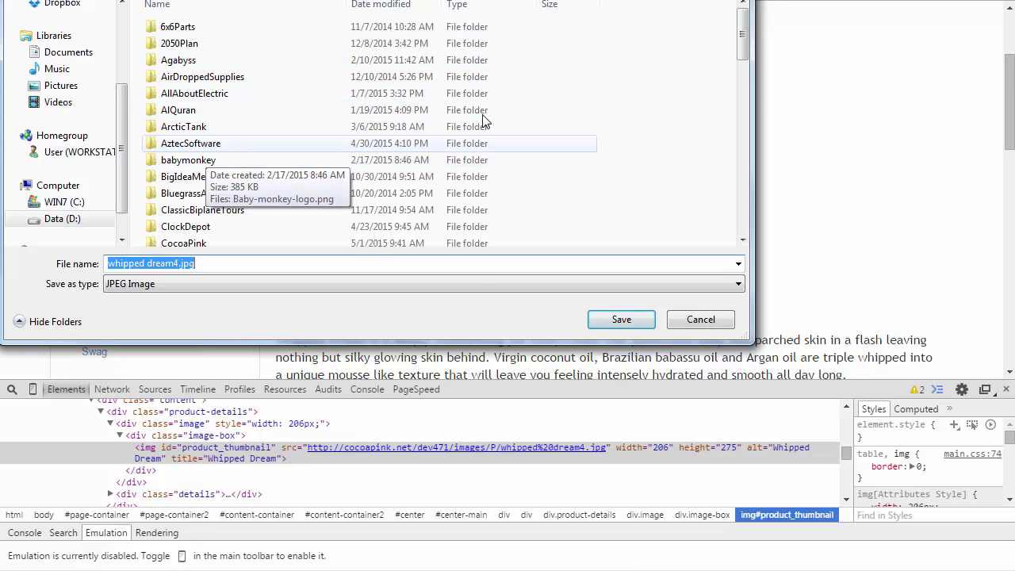
double_click(176, 246)
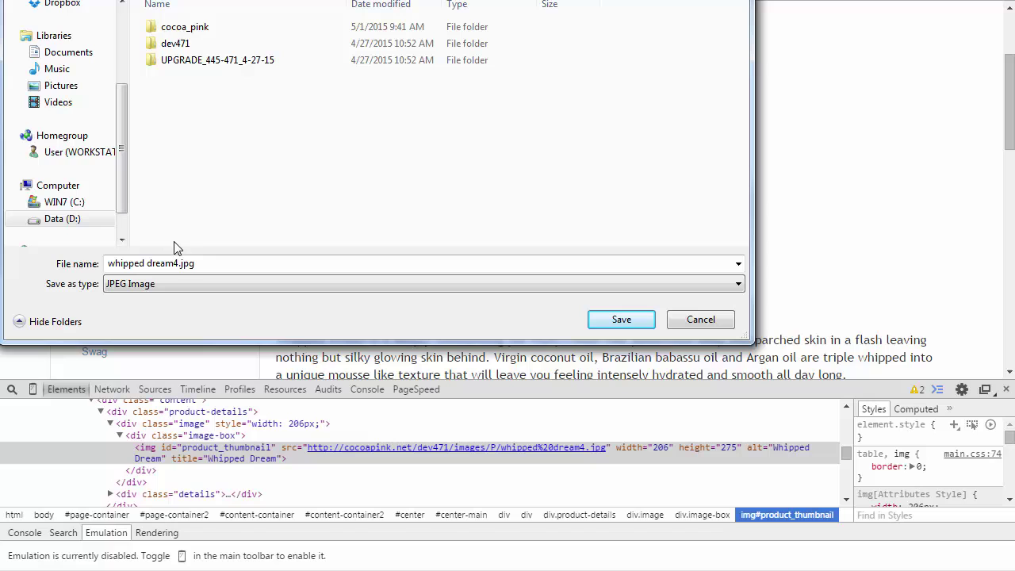
right_click(236, 144)
mouse_move(325, 315)
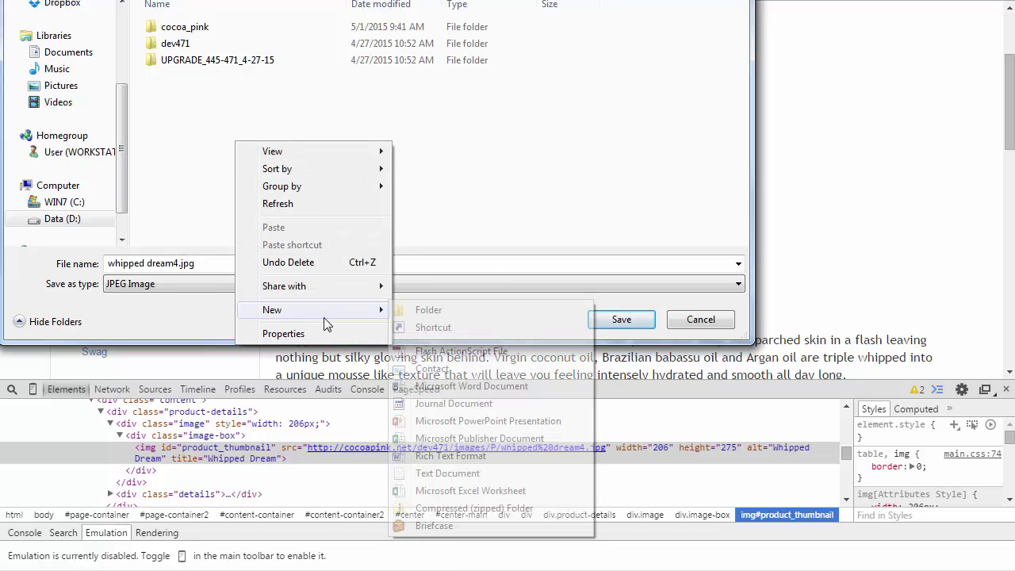
left_click(440, 310)
type("Pr")
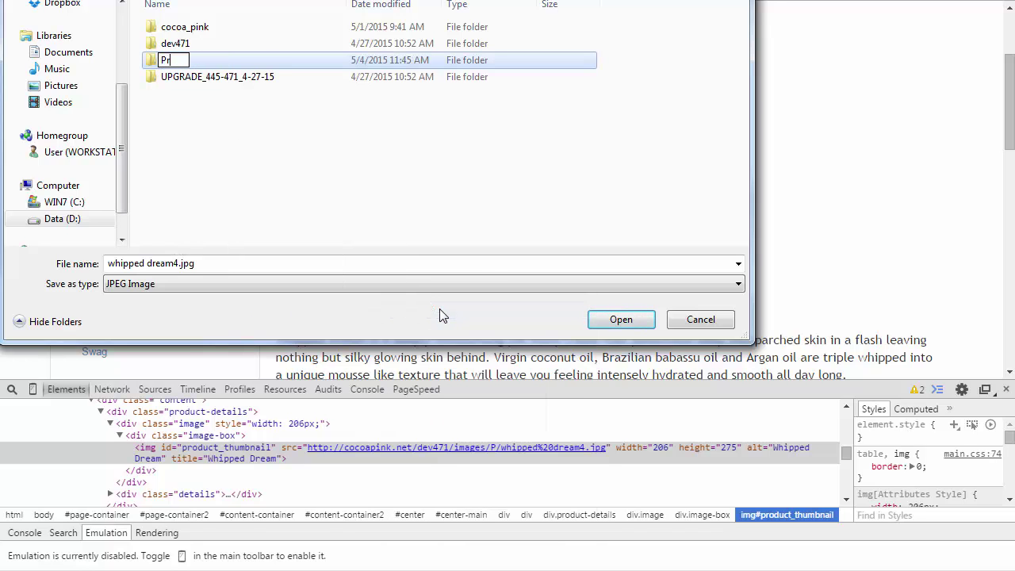
type("oduct_Images")
key("Return")
key("Return")
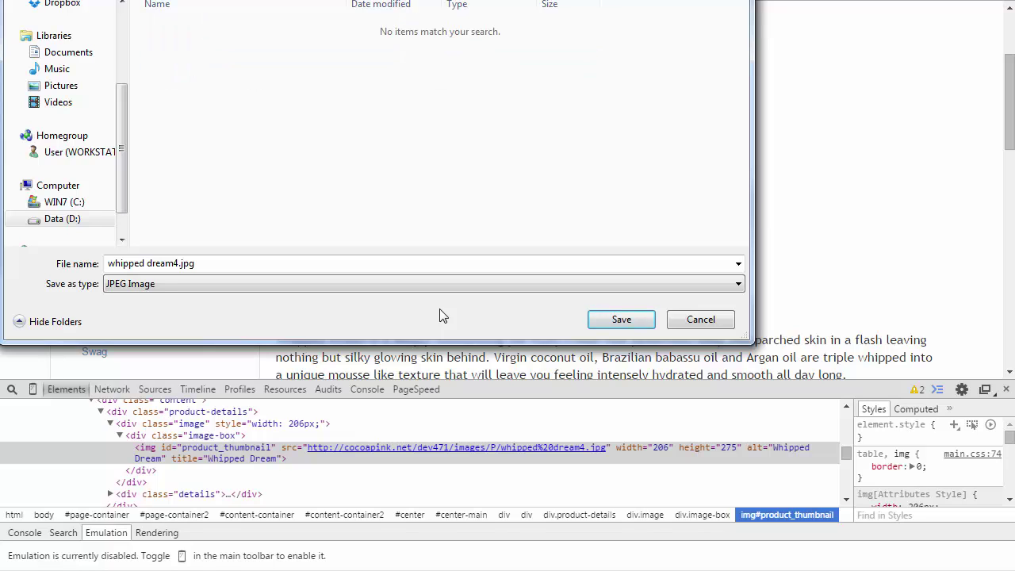
Name the image file whipped_dream_original.jpg and save it in the Product_Images folder
left_click(168, 265)
key("BackSpace")
type("_")
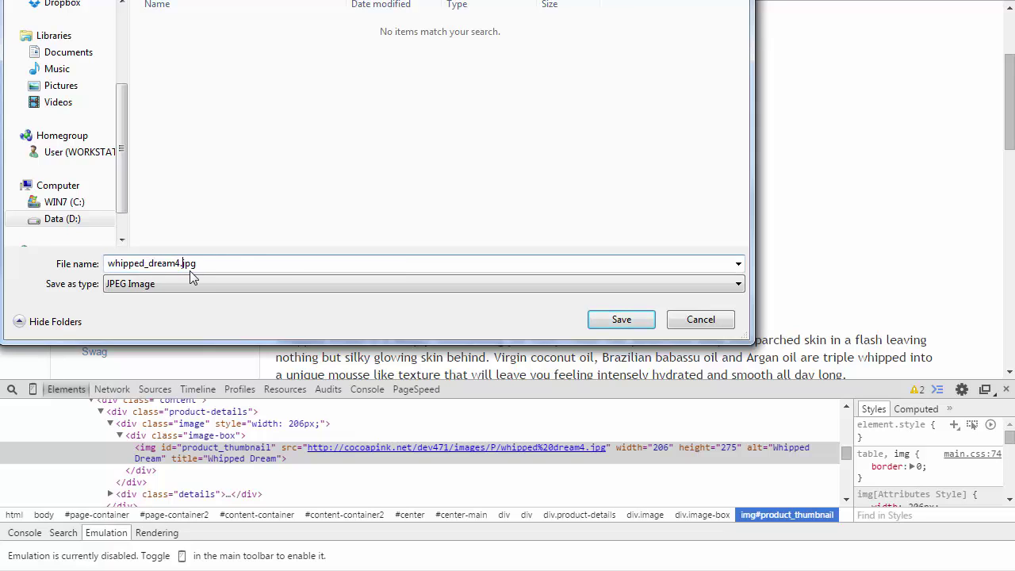
key("BackSpace")
type("Original")
key("BackSpace")
type("o")
left_click(632, 325)
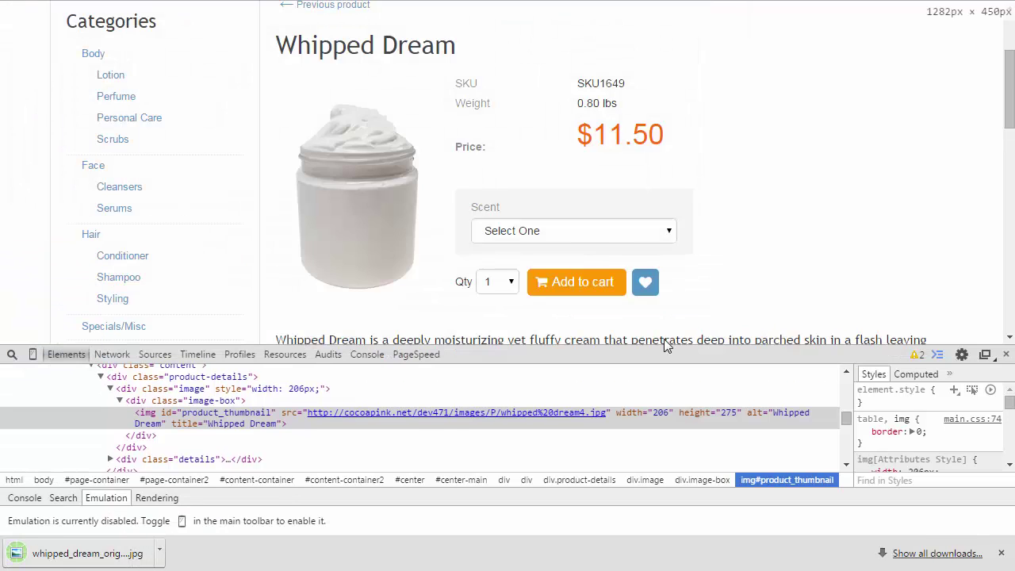
Switch to Windows Explorer and browse to the CocoaPink Product_Images folder under Clients
key("alt+Tab")
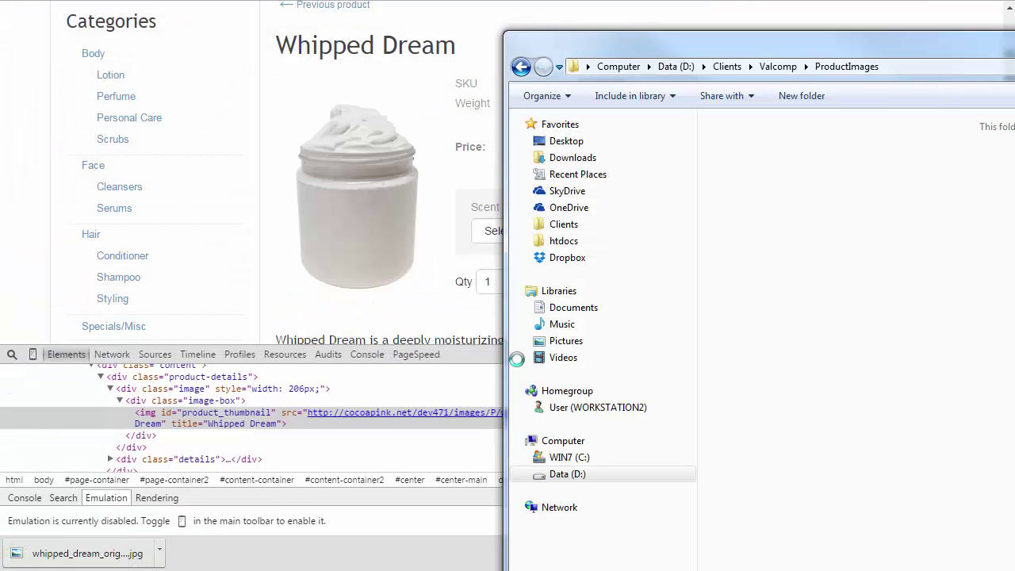
left_click_drag(766, 46, 332, 0)
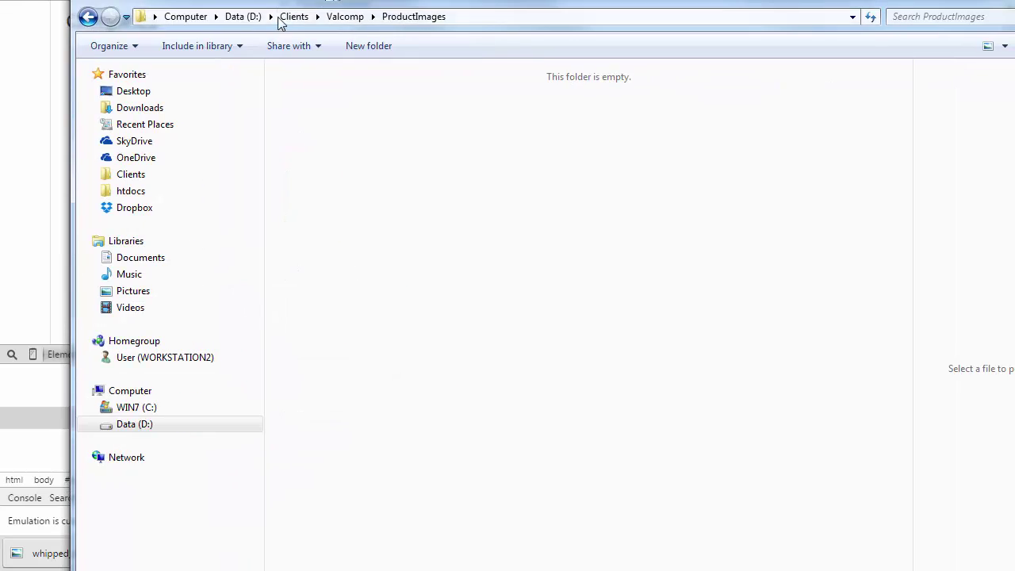
left_click(296, 16)
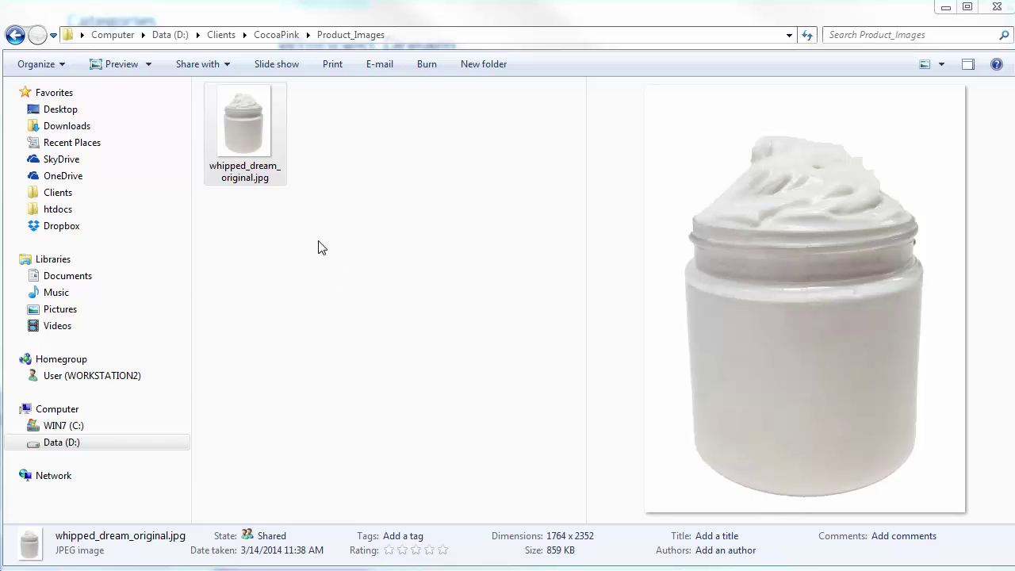
Open whipped_dream_original.jpg from the Product_Images folder in Adobe Photoshop CS5
left_click(247, 156)
right_click(250, 155)
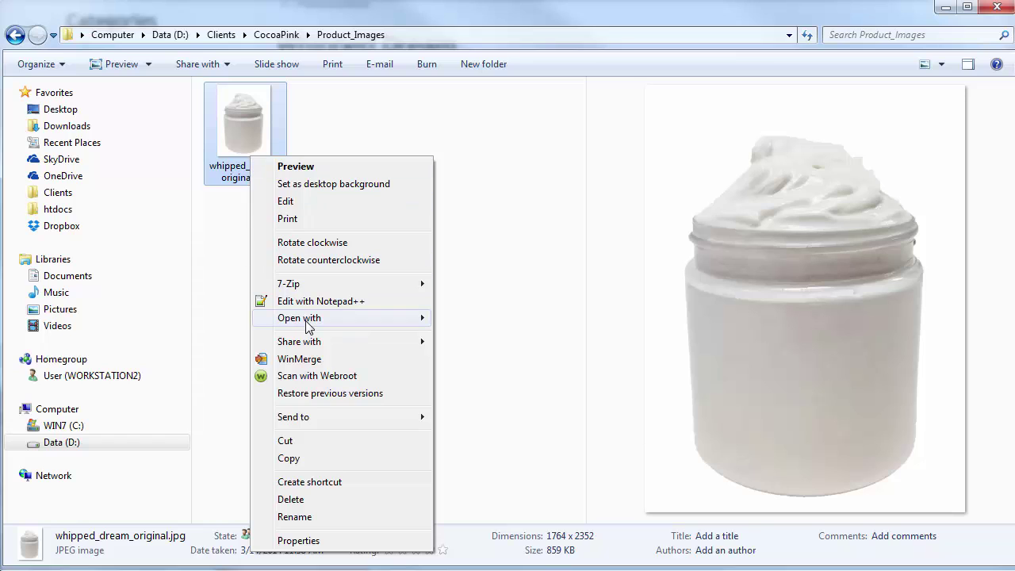
mouse_move(343, 322)
left_click(491, 336)
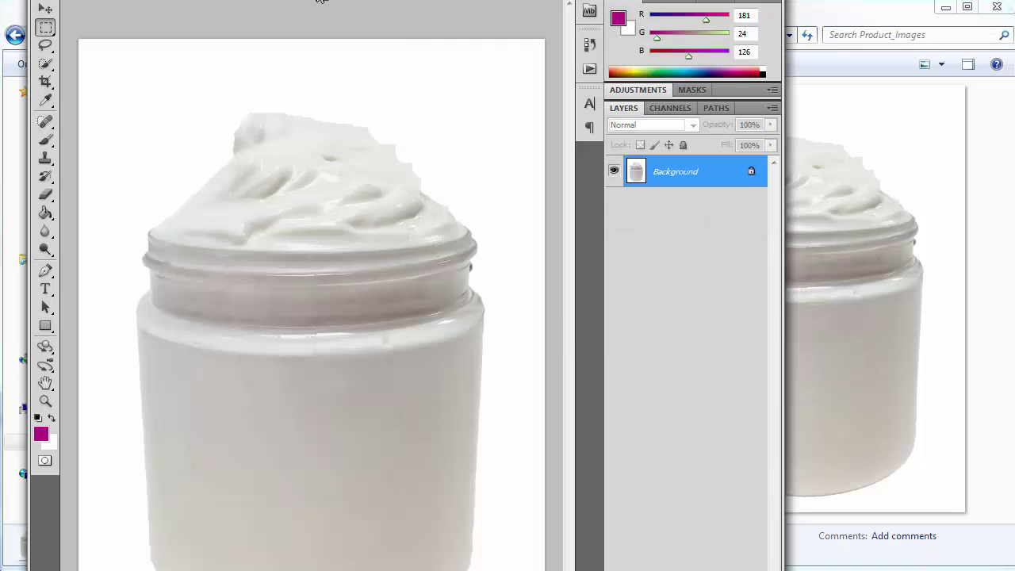
Close Untitled-1 and the other leftover documents, including the Lexmark printer image, without saving changes
left_click(257, 3)
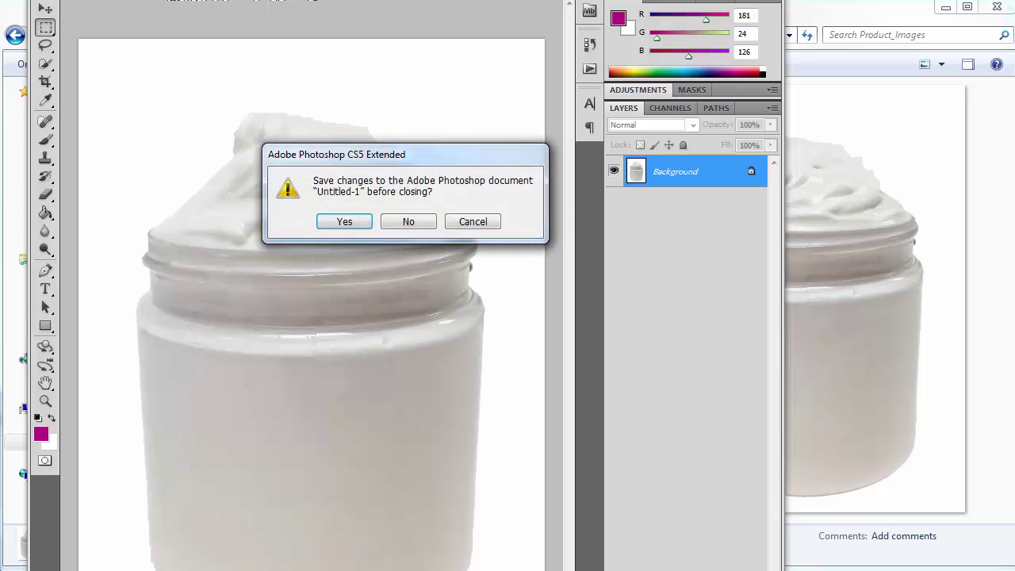
left_click(408, 222)
left_click(254, 3)
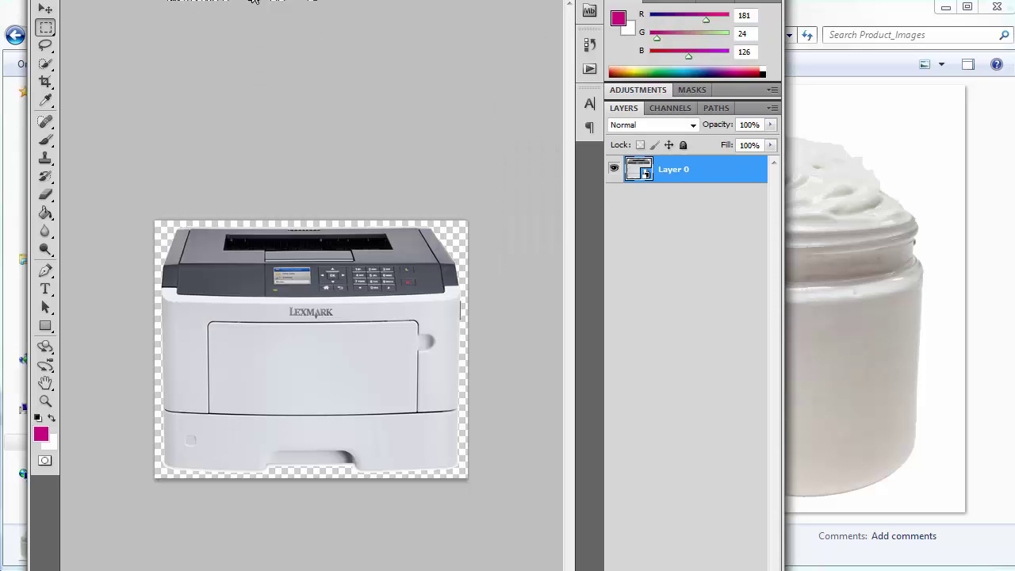
left_click(253, 4)
left_click(409, 223)
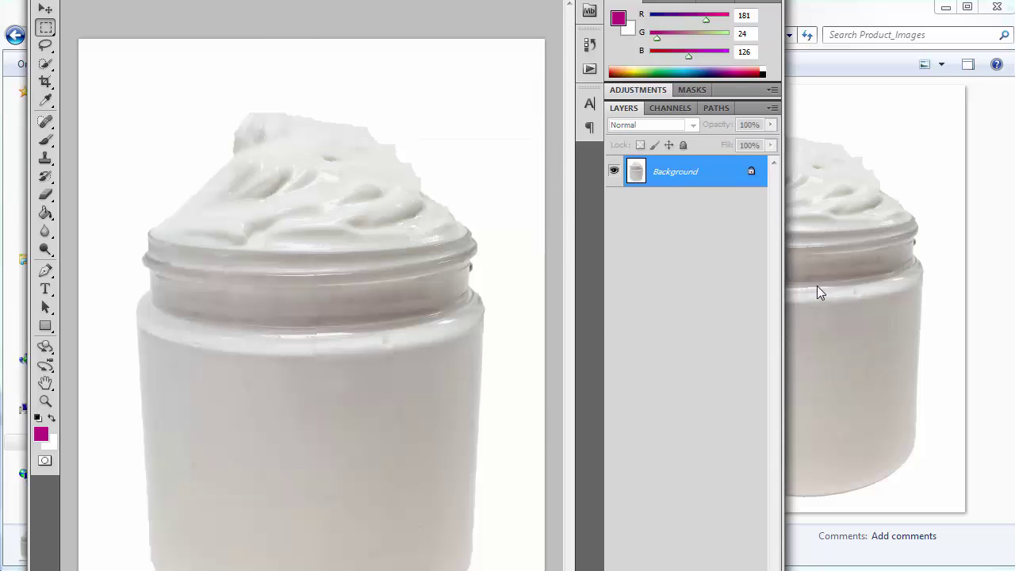
Duplicate the Background layer of the jar image as Background copy
right_click(690, 171)
left_click(744, 204)
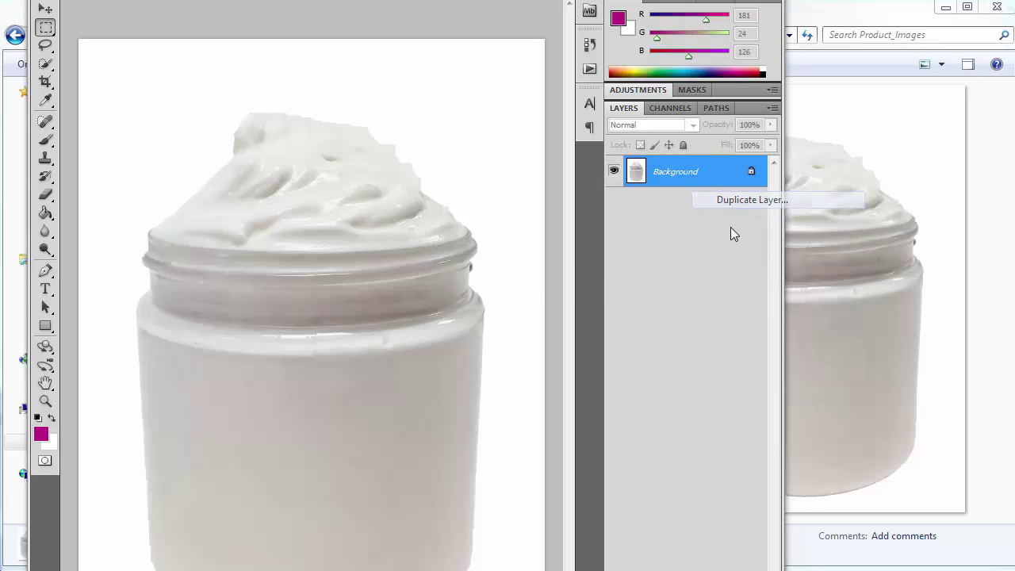
left_click(669, 170)
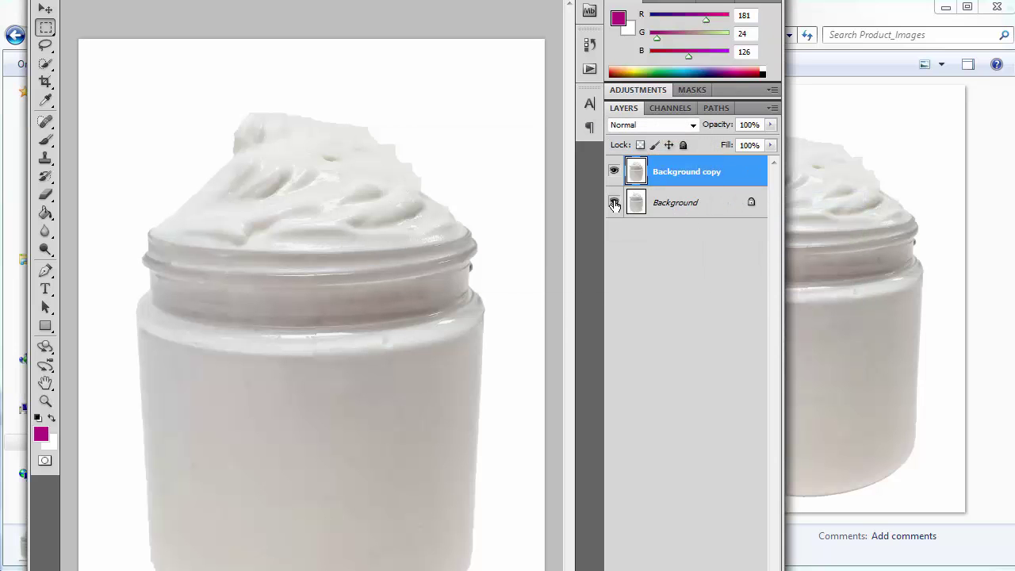
Hide the original Background layer and convert the Background copy layer to a Smart Object
left_click(615, 204)
right_click(674, 174)
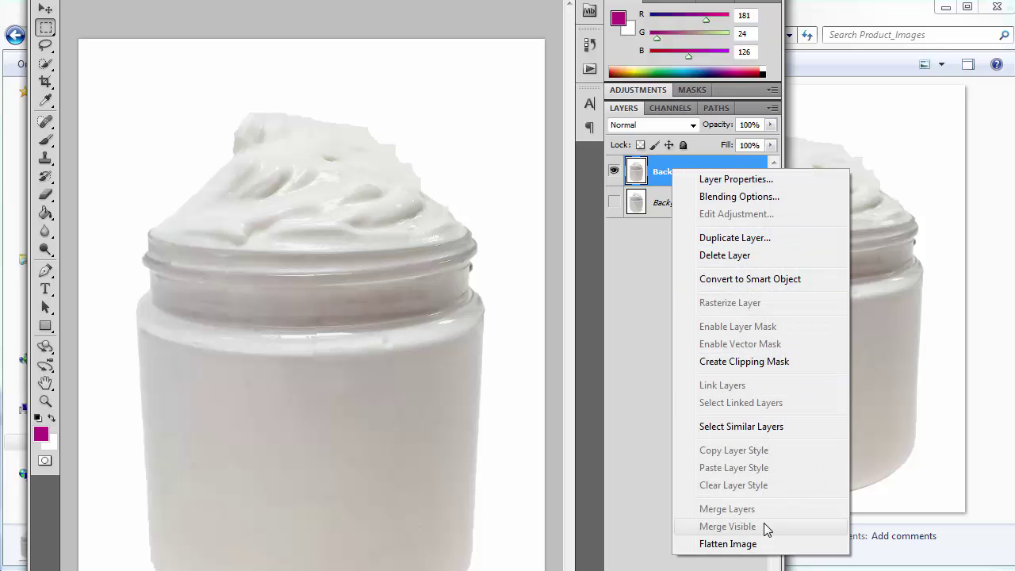
left_click(751, 281)
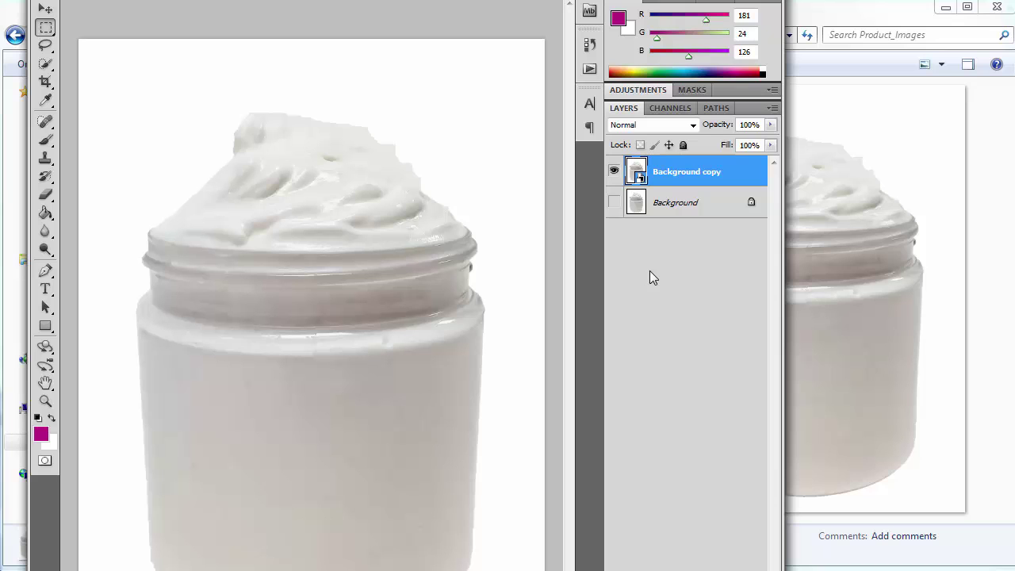
In the Canvas Size settings, turn off relative sizing and switch the width and height units to pixels
left_click(111, 0)
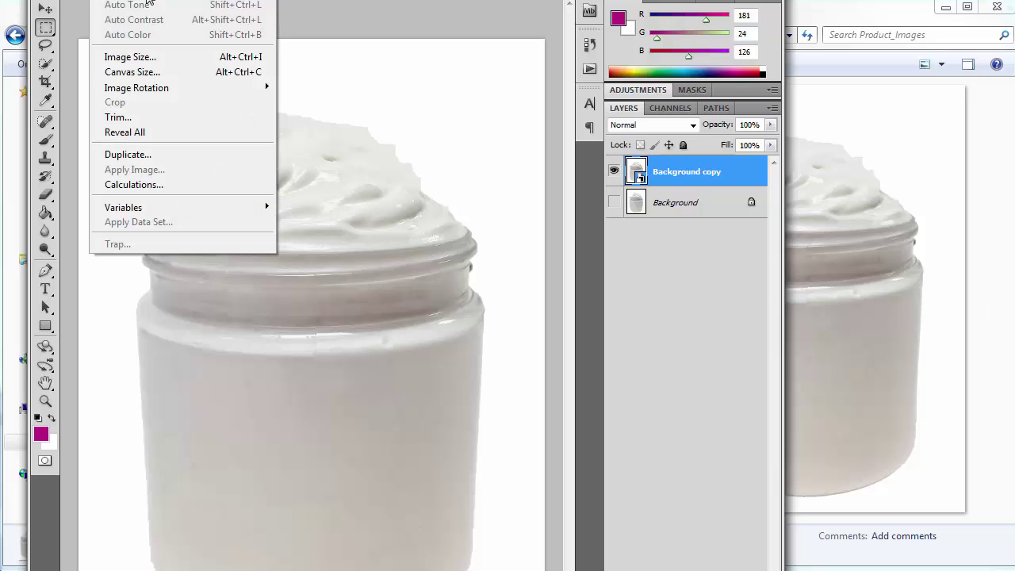
left_click(169, 73)
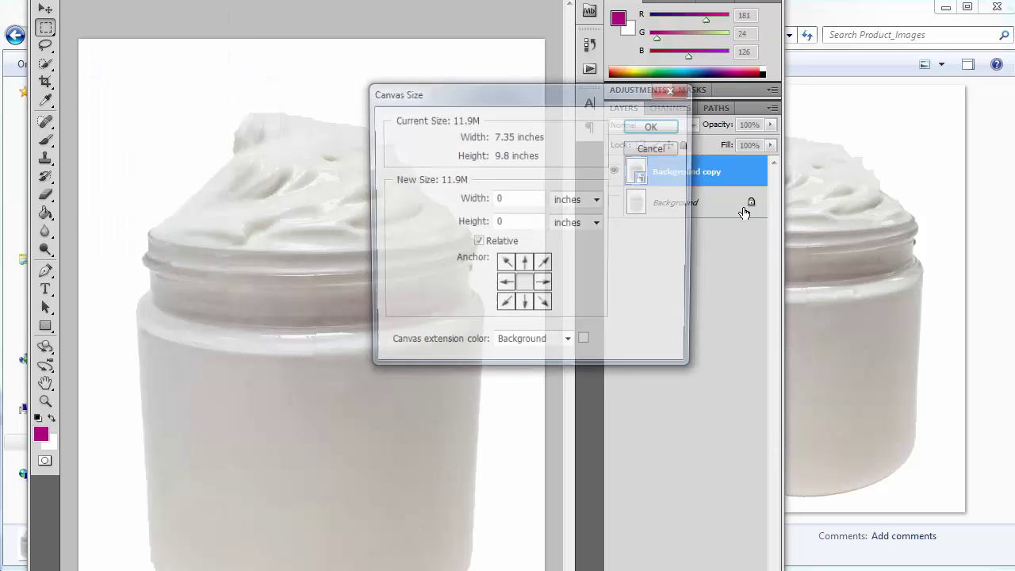
left_click(532, 200)
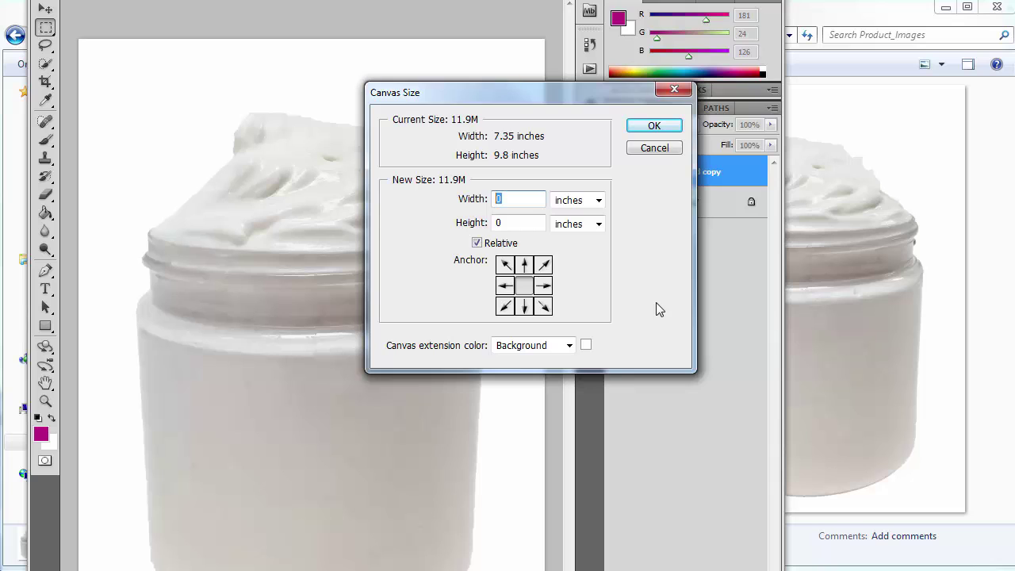
left_click(477, 243)
double_click(508, 200)
left_click(598, 200)
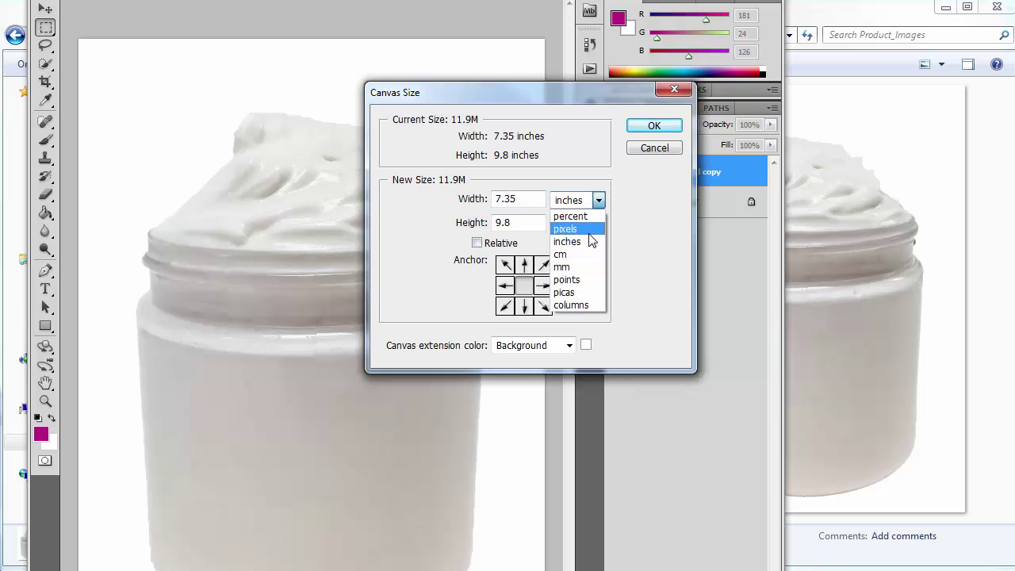
left_click(593, 230)
left_click(599, 224)
left_click(660, 251)
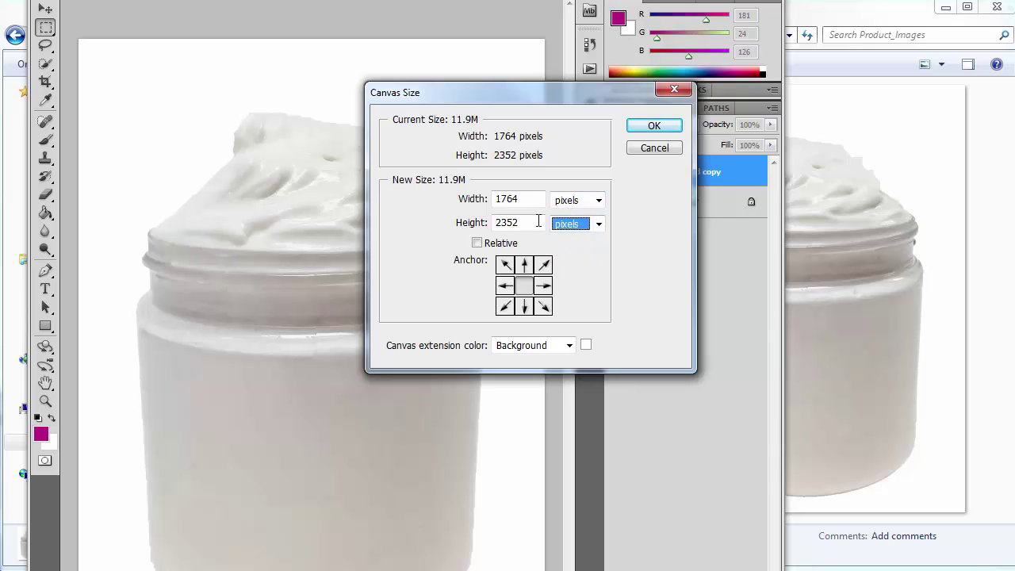
Resize the canvas to 220 pixels wide by 275 pixels high, accepting the clipping
left_click_drag(522, 200, 436, 201)
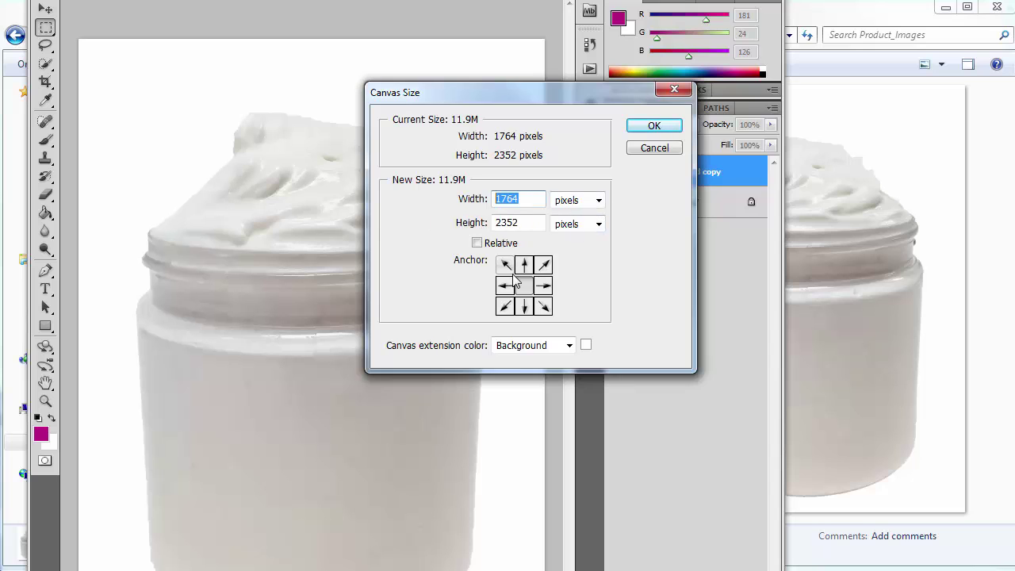
type("220")
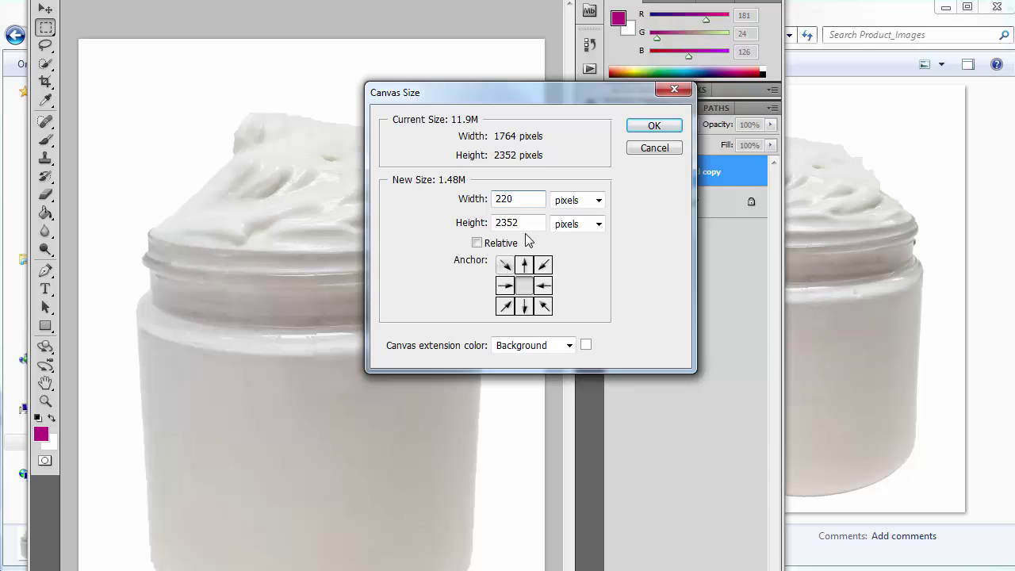
key("Tab")
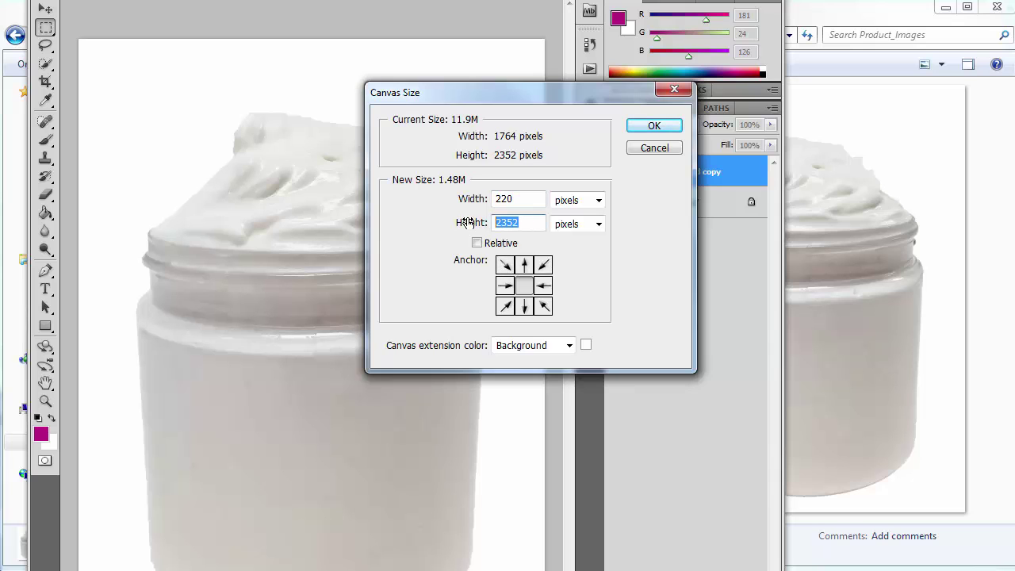
type("275")
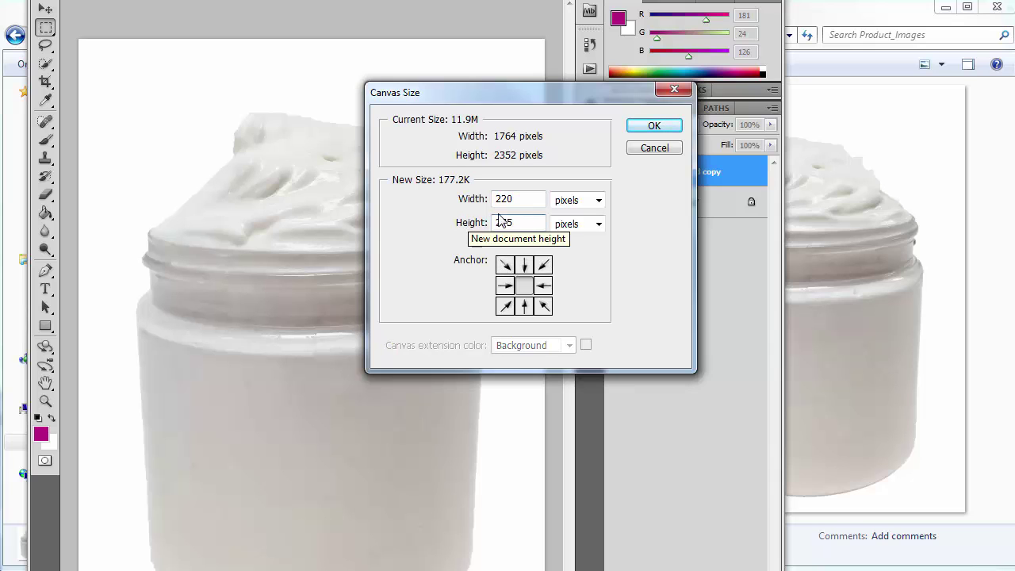
left_click(655, 127)
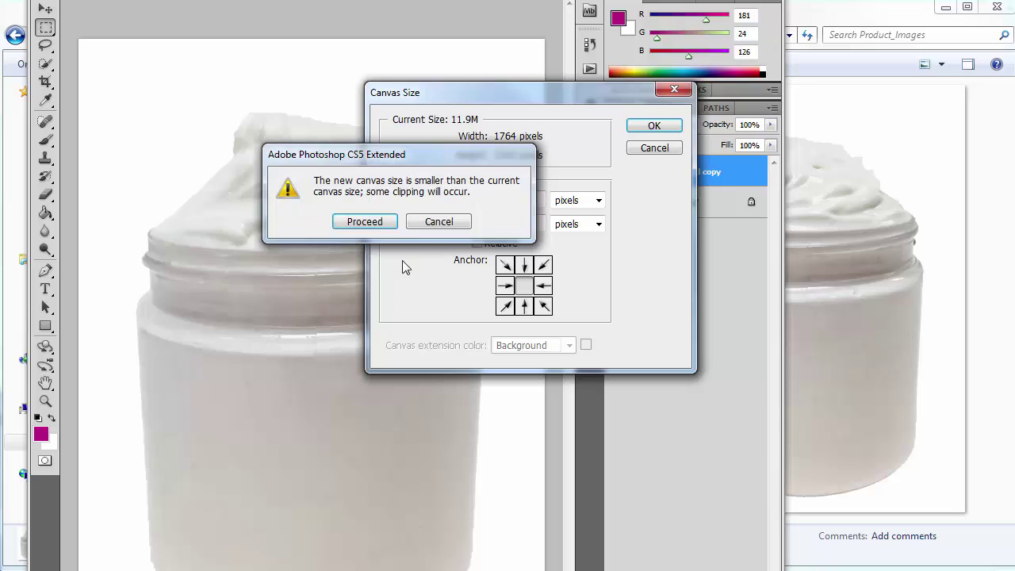
left_click(364, 222)
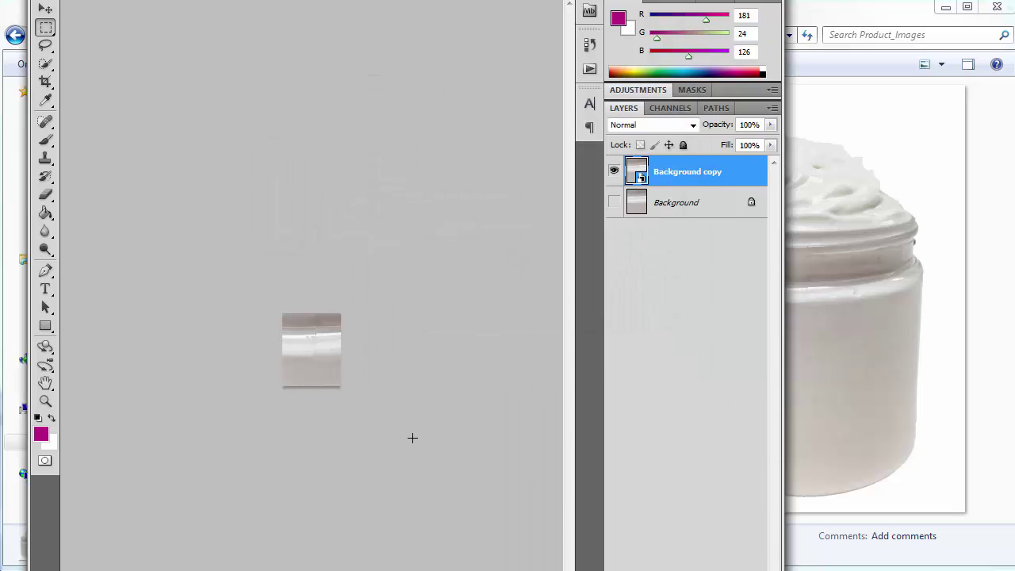
key("ctrl+plus")
key("ctrl+plus")
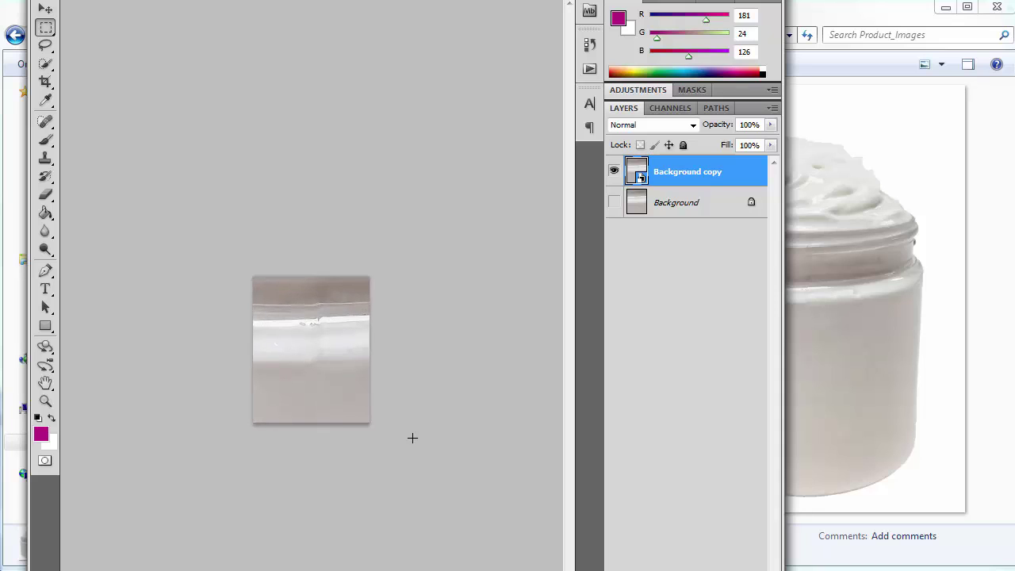
key("ctrl+plus")
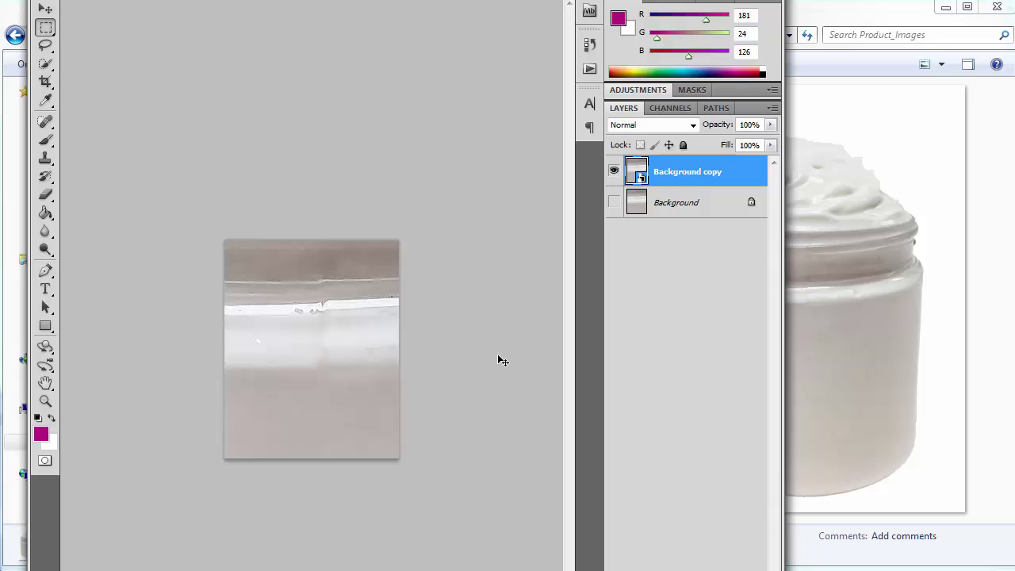
key("ctrl+minus")
key("ctrl+minus")
key("ctrl+minus")
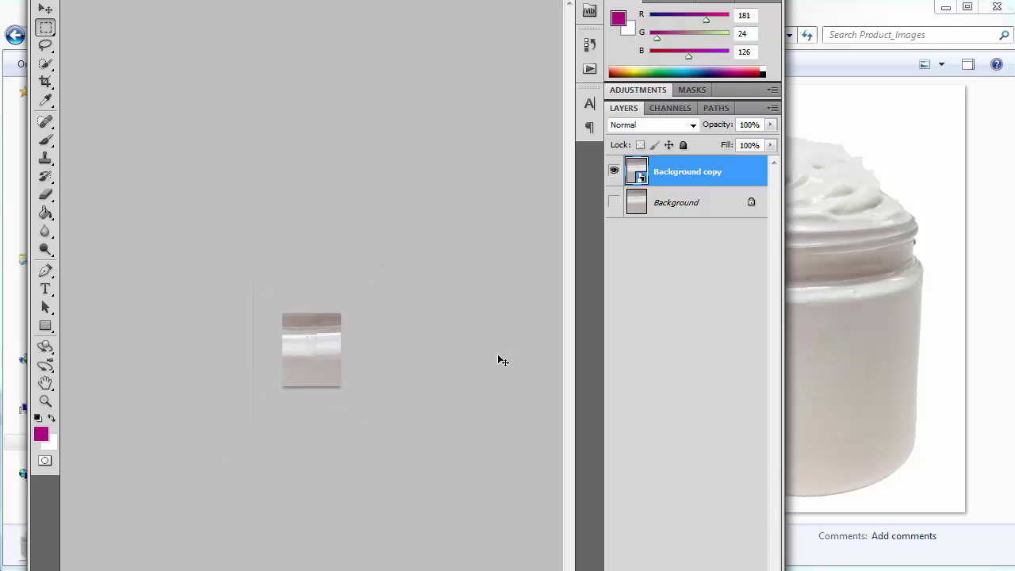
key("ctrl+t")
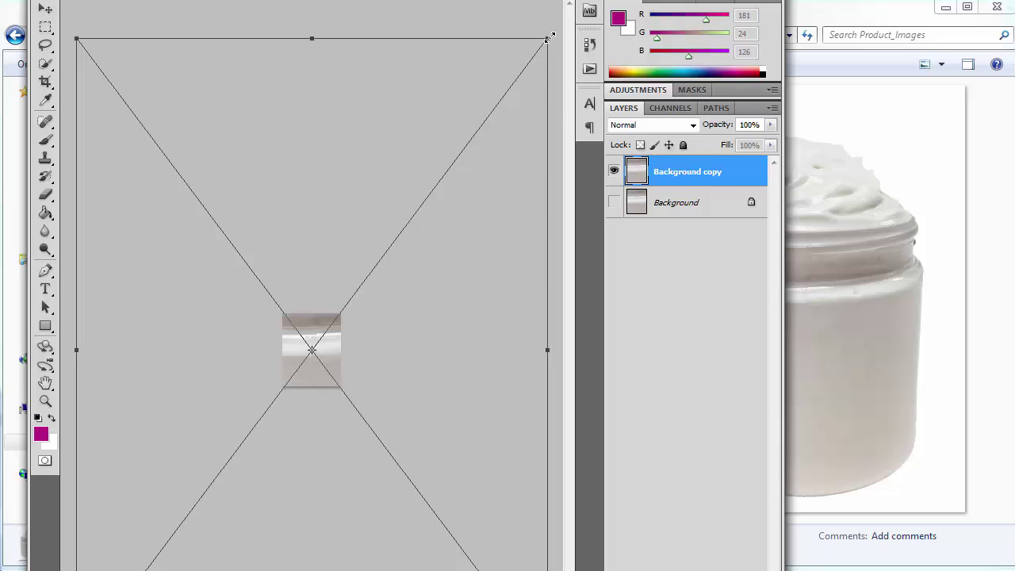
left_click_drag(549, 37, 499, 502)
left_click_drag(404, 550, 435, 316)
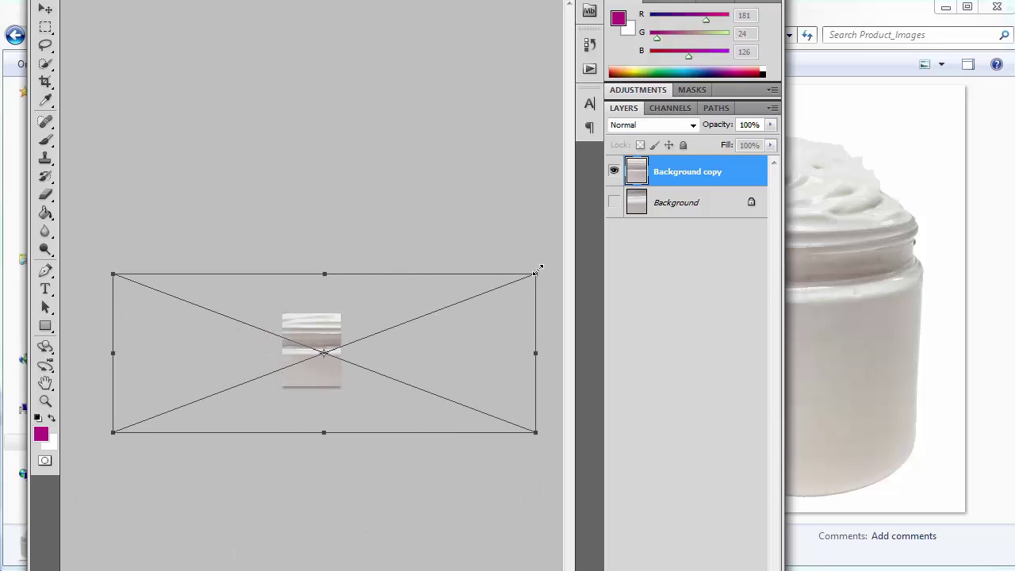
left_click_drag(537, 271, 342, 291)
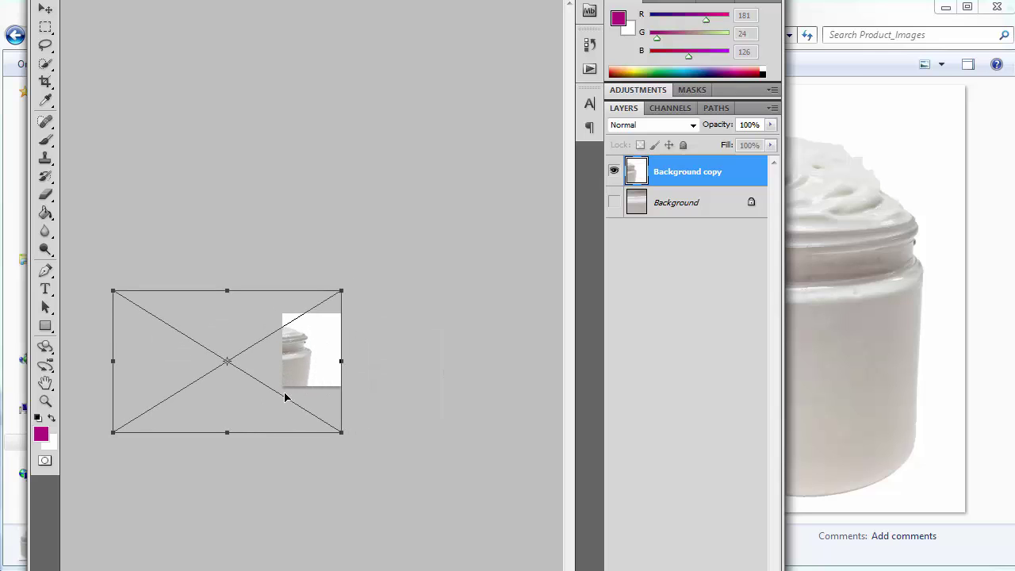
left_click_drag(285, 397, 322, 390)
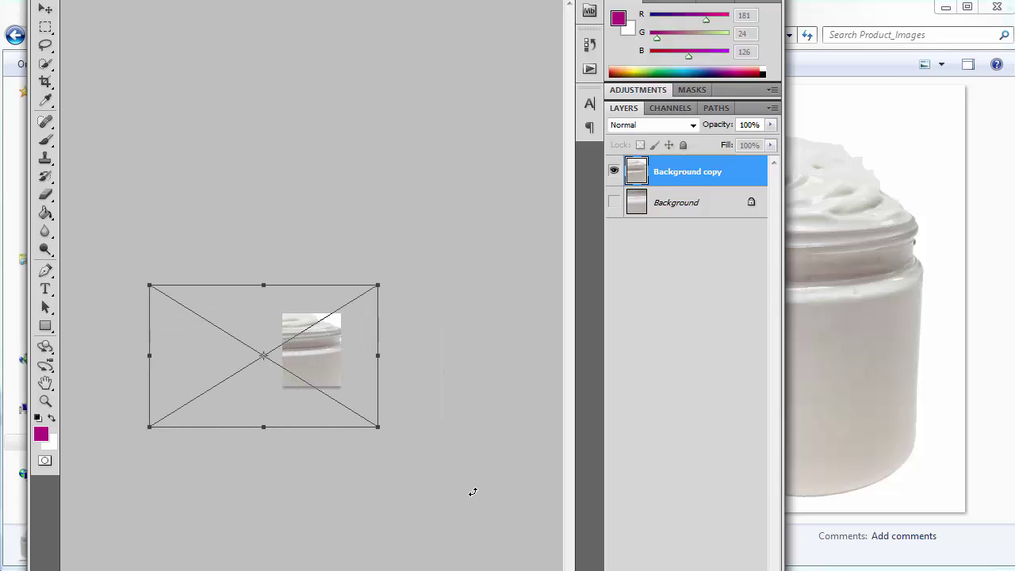
key("ctrl+z")
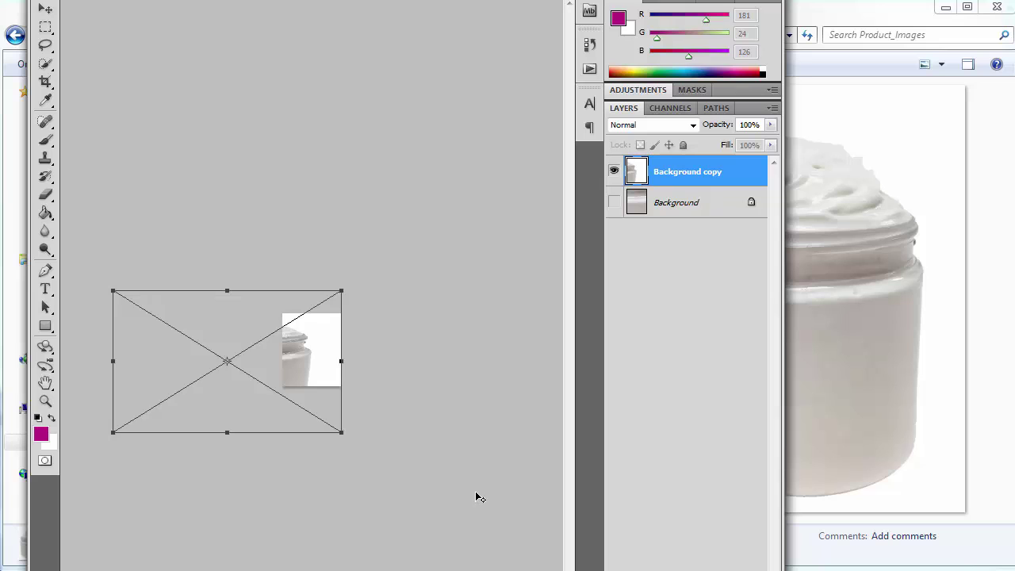
key("ctrl+z")
key("ctrl+z")
key("ctrl+z")
key("ctrl+z")
key("ctrl+z")
key("ctrl+z")
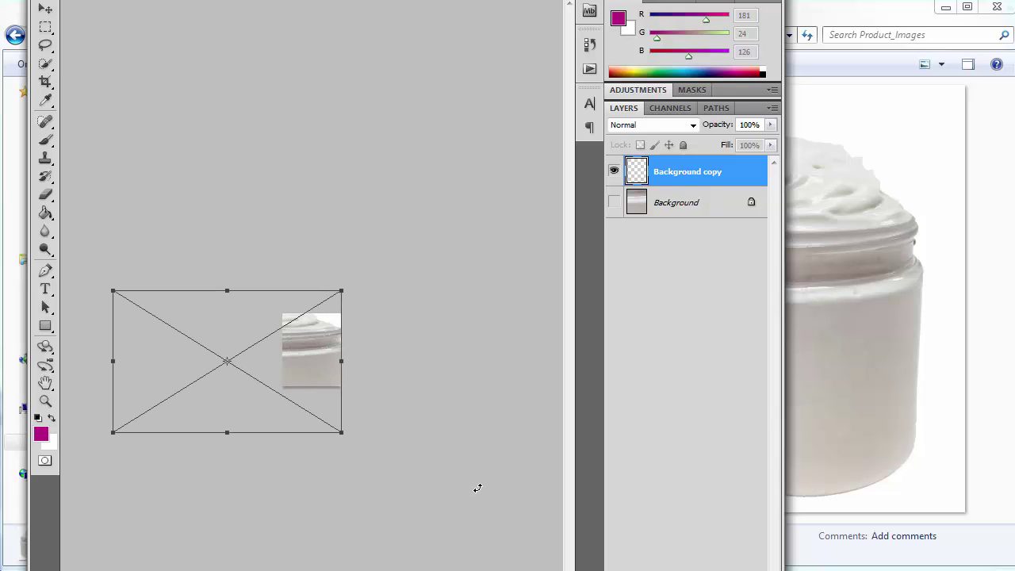
key("Return")
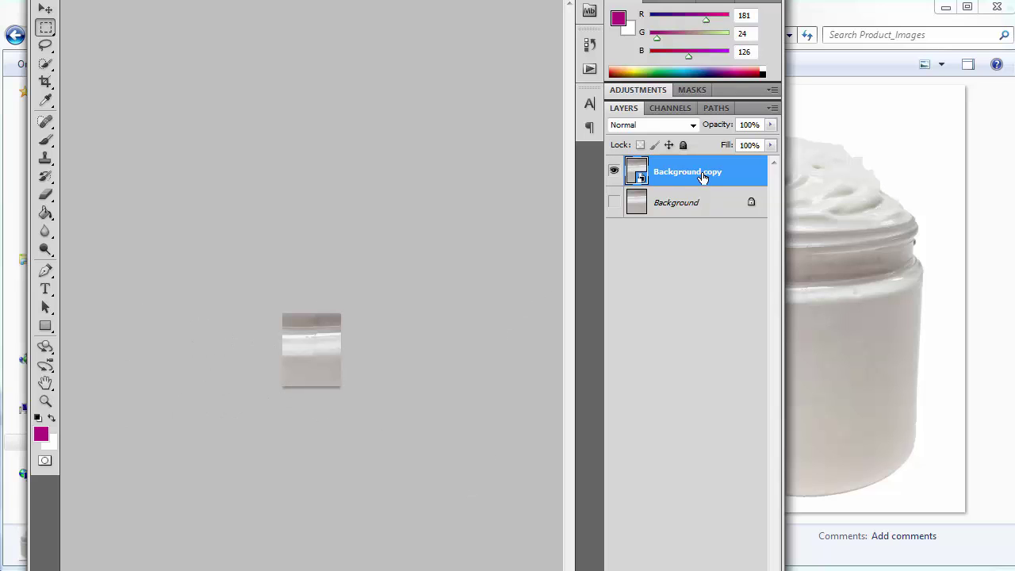
Scale the Background copy layer down proportionally about its center with Free Transform until it is slightly larger than the canvas
right_click(701, 175)
left_click(494, 281)
key("ctrl+t")
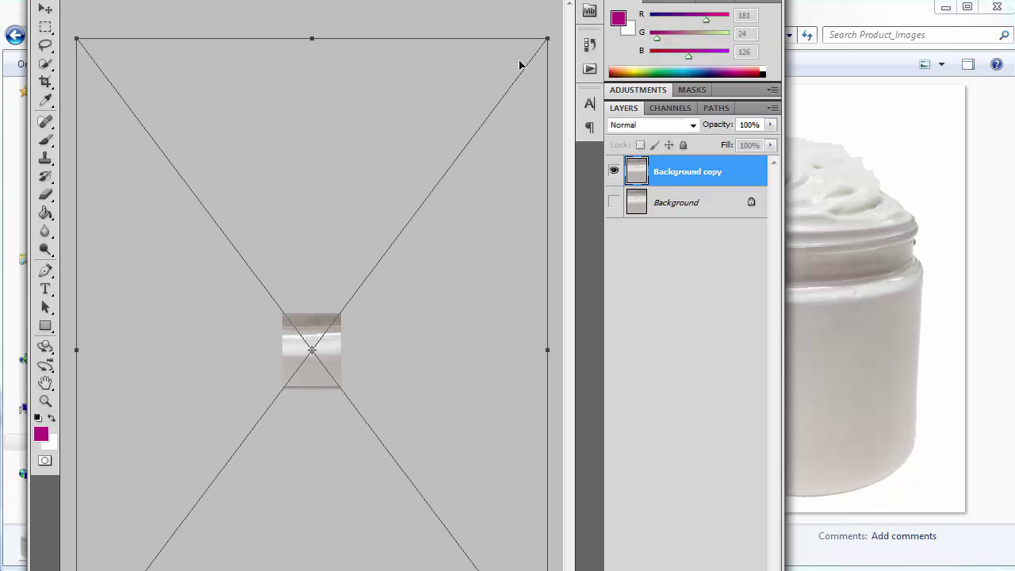
left_click_drag(548, 36, 321, 290)
key("alt")
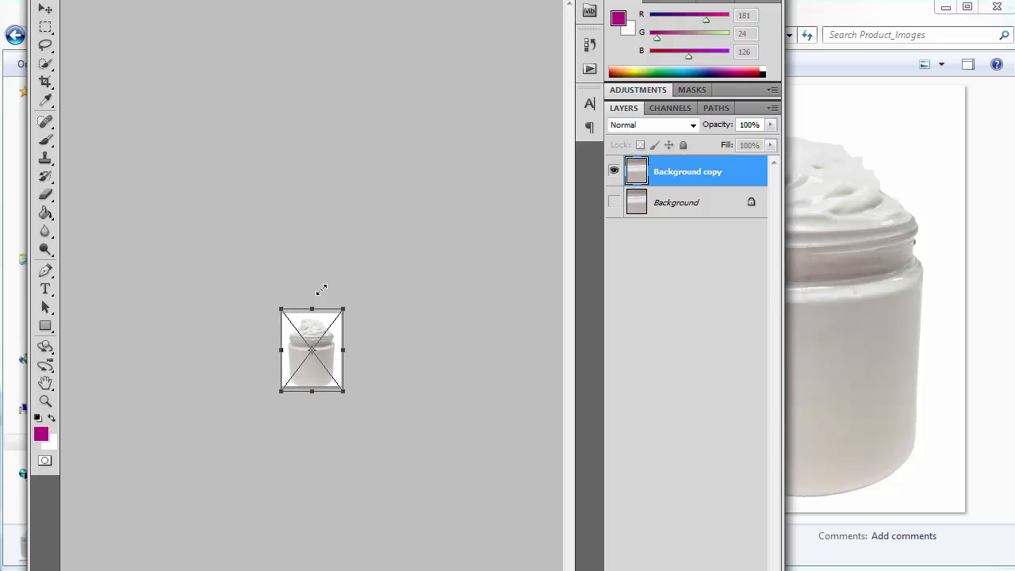
key("Return")
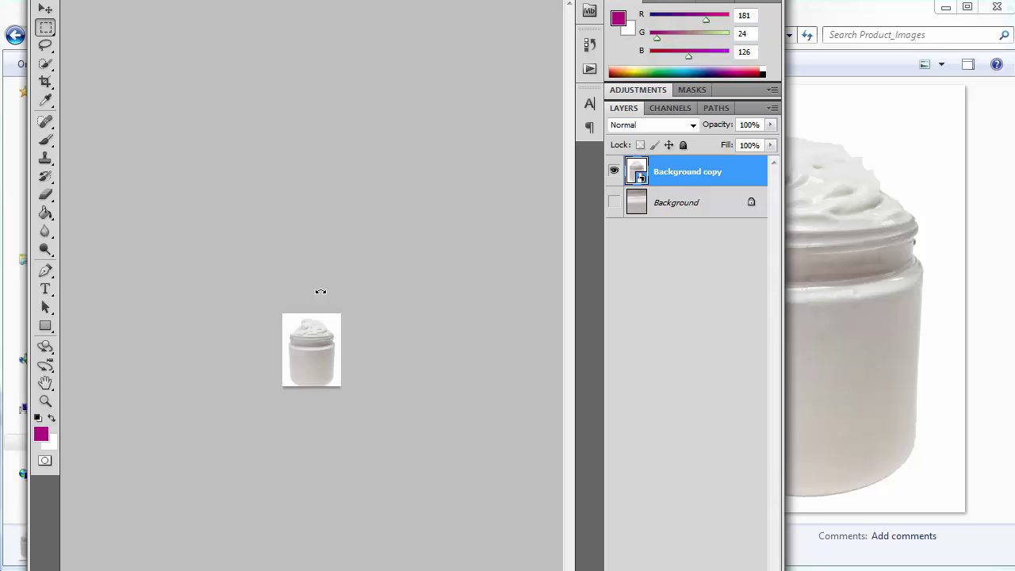
Move the Background copy layer up about 13 pixels with Free Transform so the jar's base fits inside the canvas
key("ctrl+0")
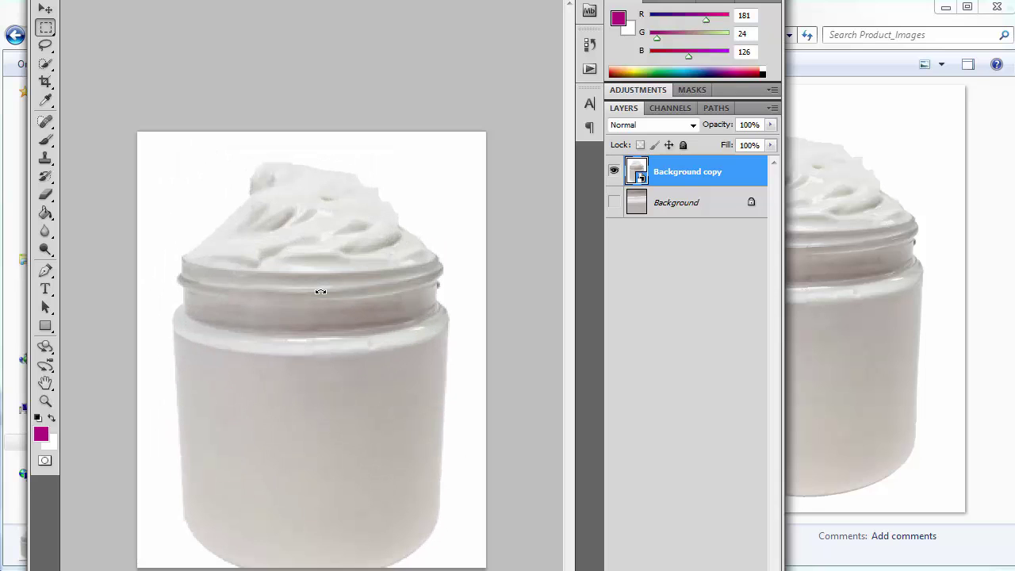
key("ctrl+minus")
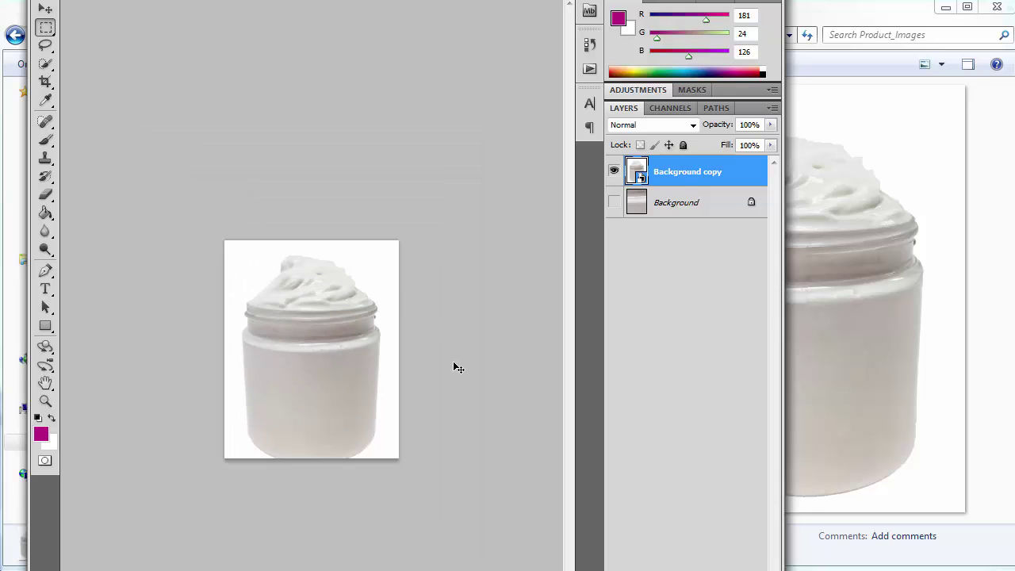
key("ctrl+t")
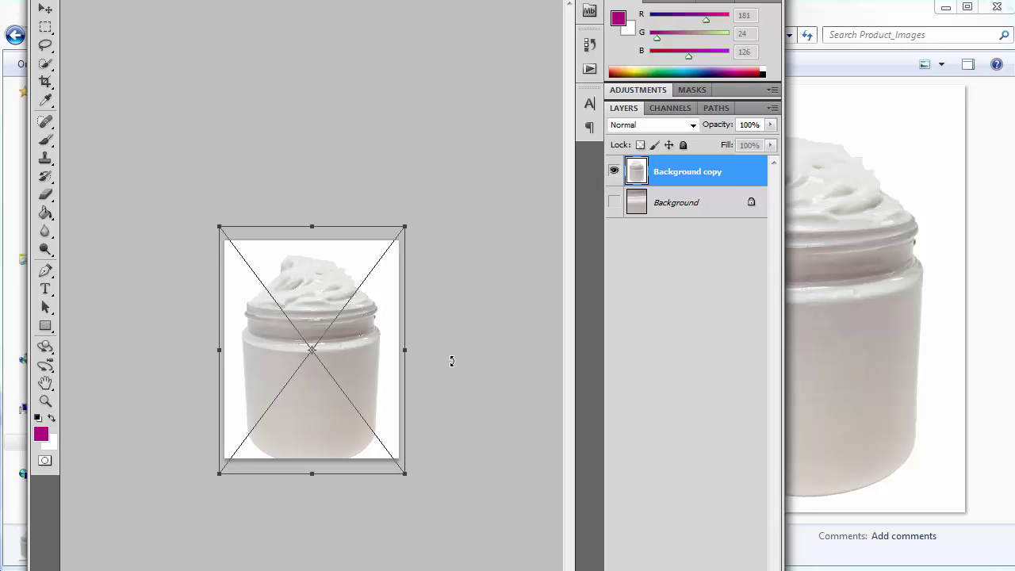
key("shift+Up")
key("Up")
key("Up")
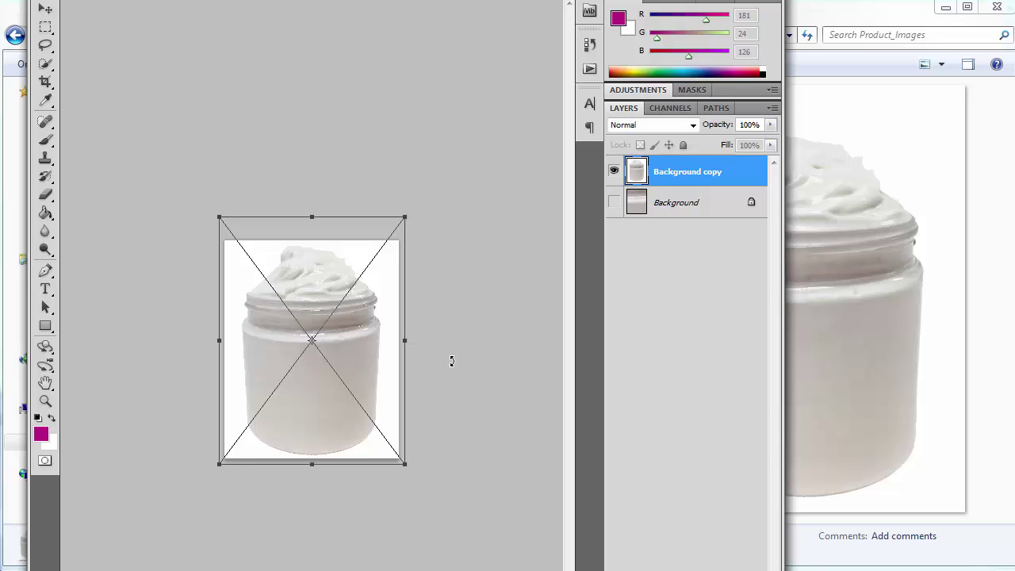
key("Up")
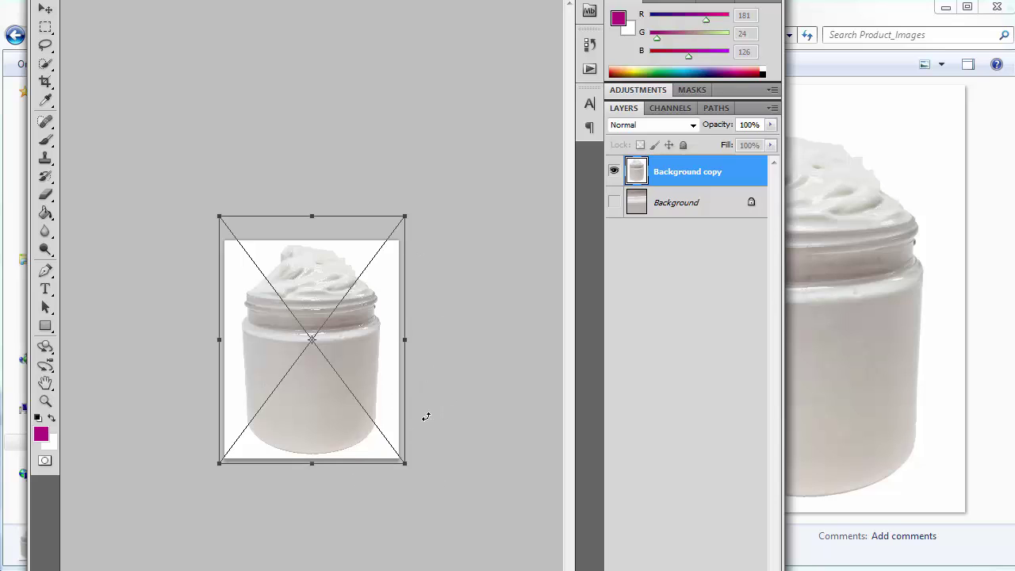
key("Return")
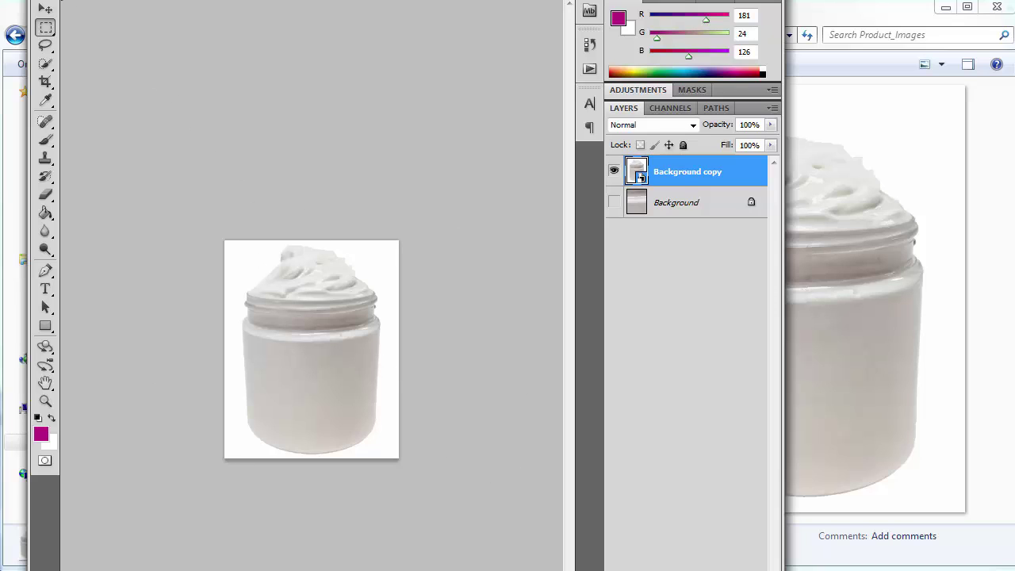
Open Save for Web & Devices for the jar image and set the JPEG quality to 65
key("alt+f")
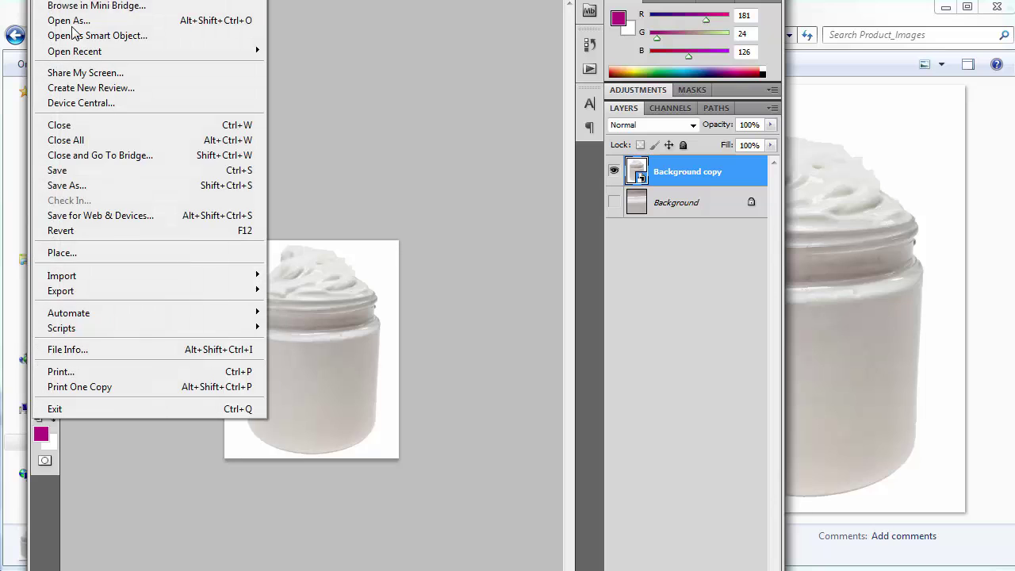
left_click(117, 216)
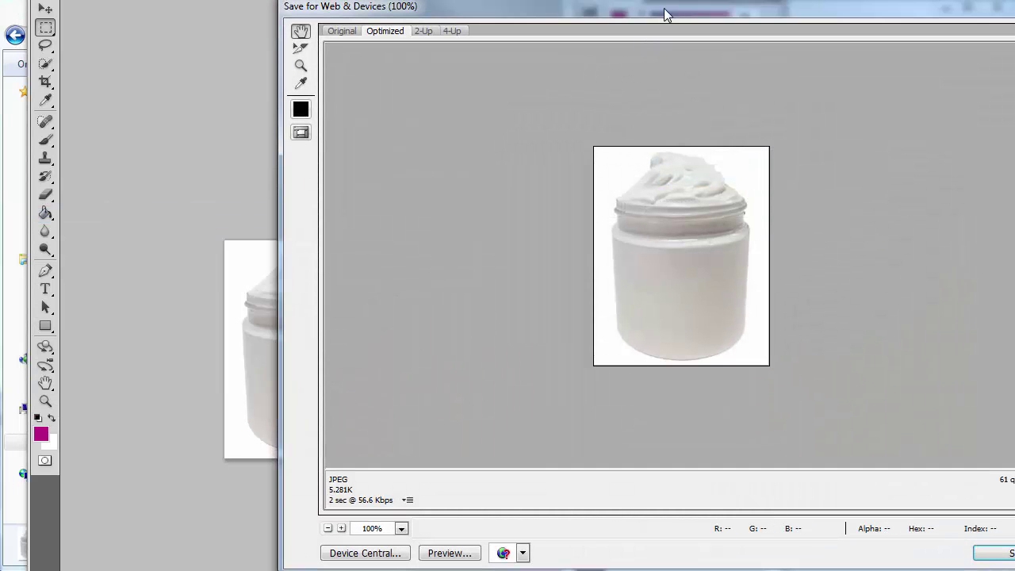
left_click_drag(664, 8, 389, 17)
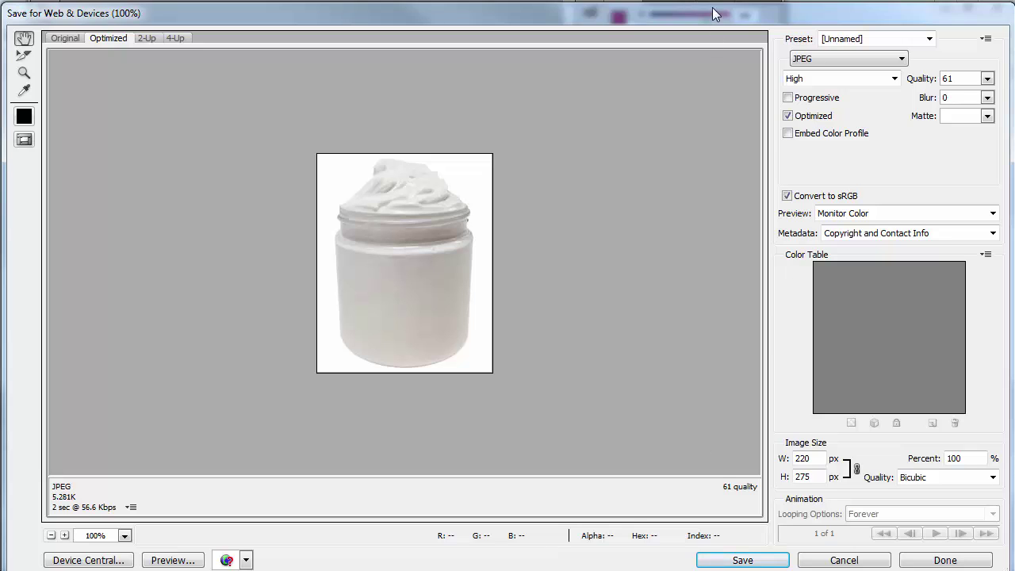
left_click_drag(713, 15, 713, 9)
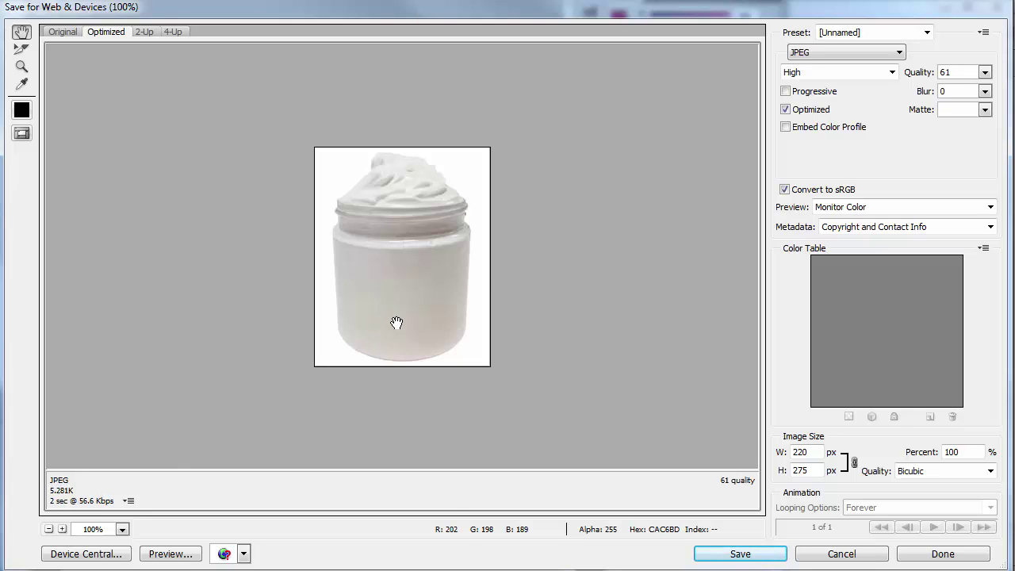
left_click(985, 72)
left_click_drag(963, 90, 997, 97)
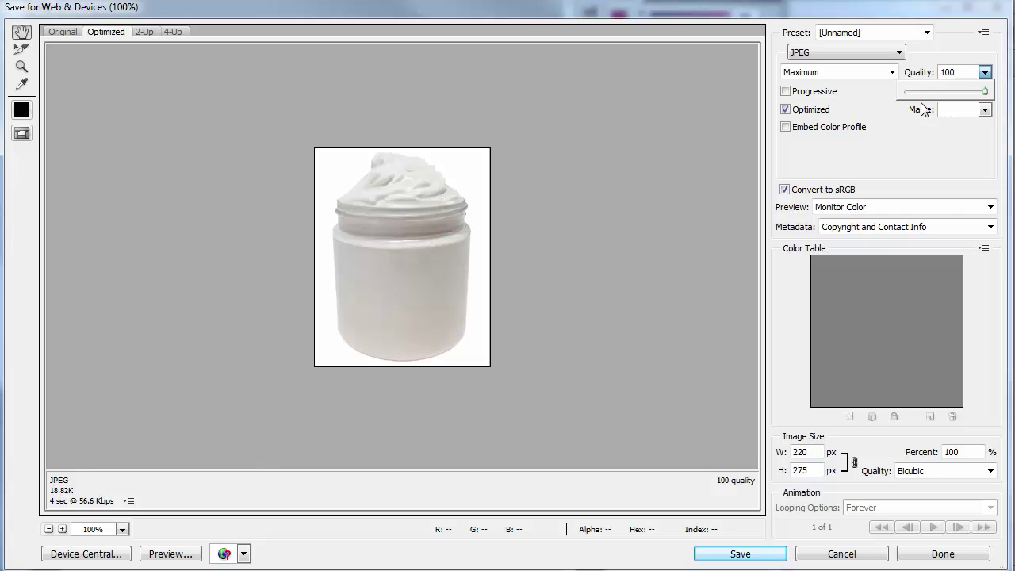
left_click_drag(986, 91, 964, 95)
left_click_drag(965, 95, 959, 95)
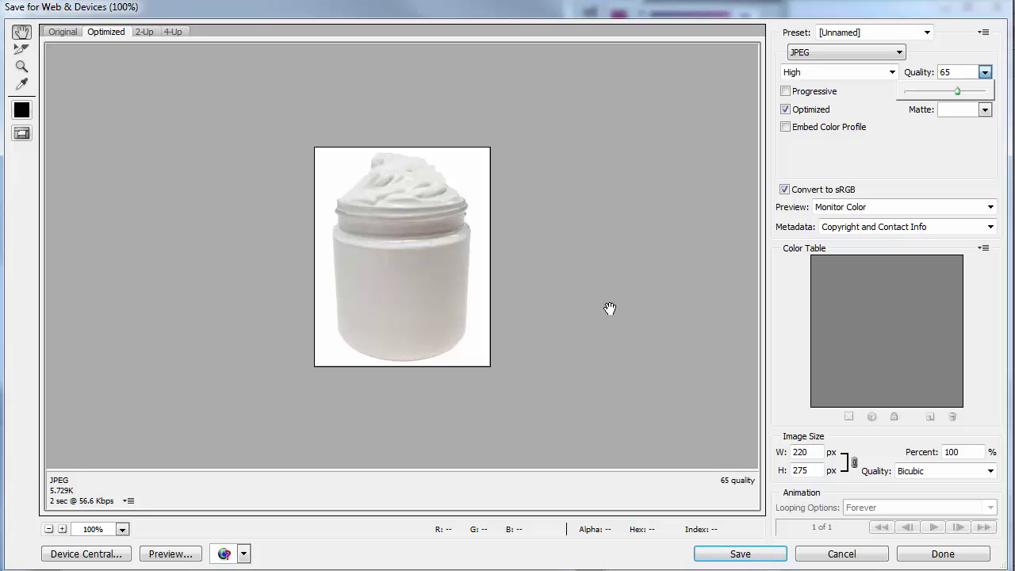
Preview the export as PNG-24 and PNG-8, and switch the format back to JPEG
left_click(882, 53)
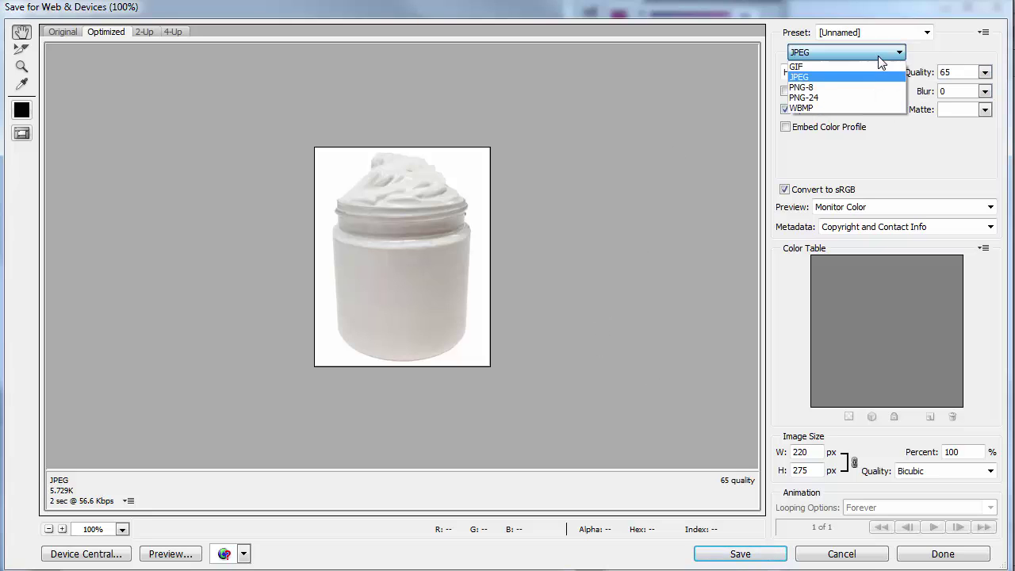
left_click(851, 98)
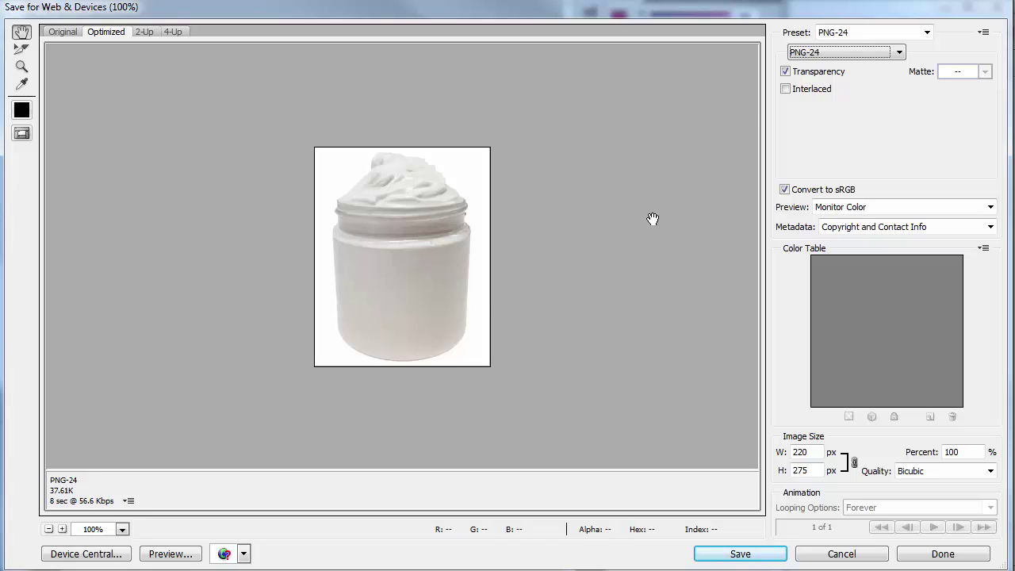
left_click(857, 53)
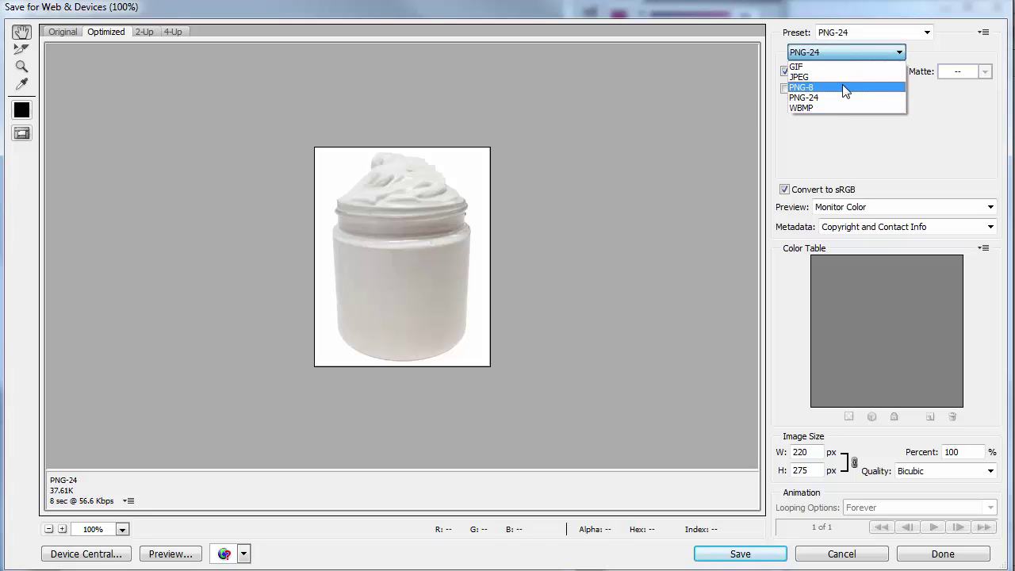
left_click(845, 89)
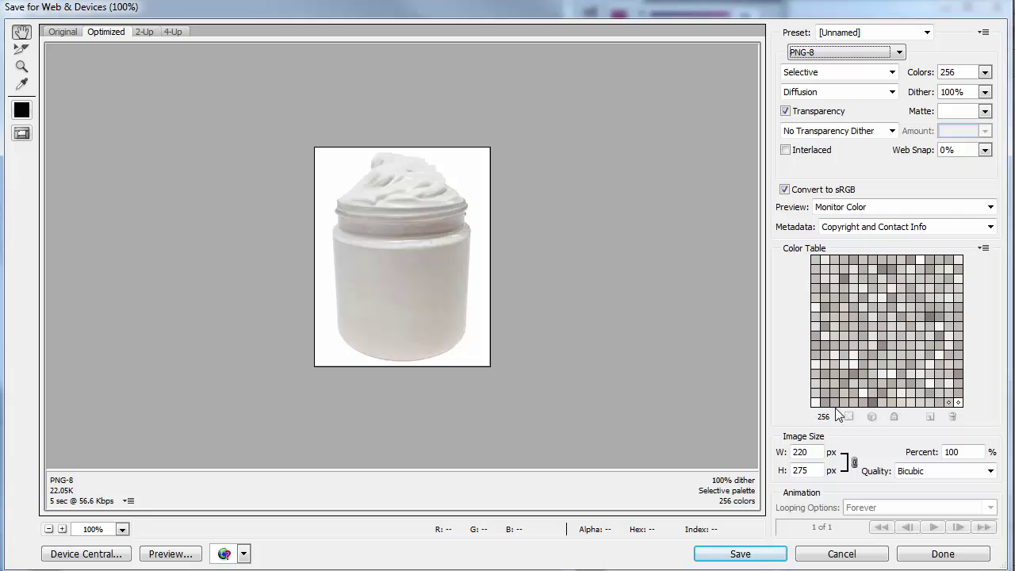
left_click(869, 55)
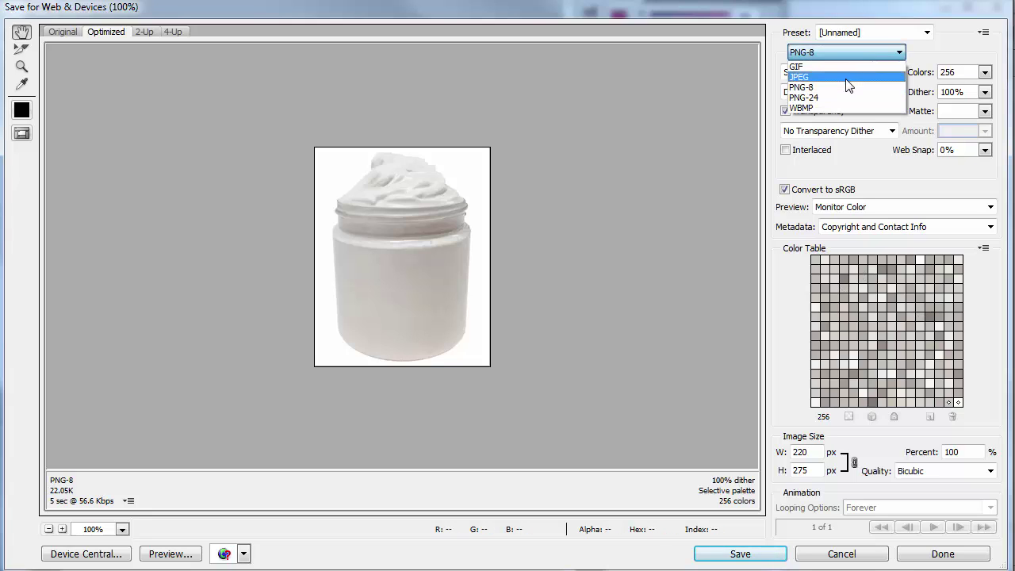
left_click(849, 78)
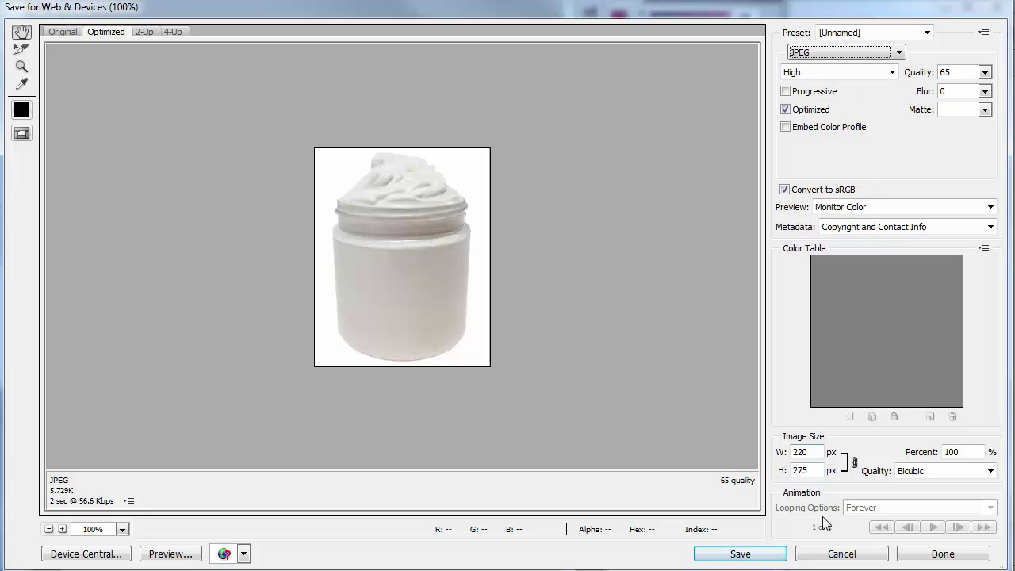
Save the optimized image in the ProductImages folder as whipped_dream_product.jpg, replacing "original" in the file name with "product"
left_click(740, 554)
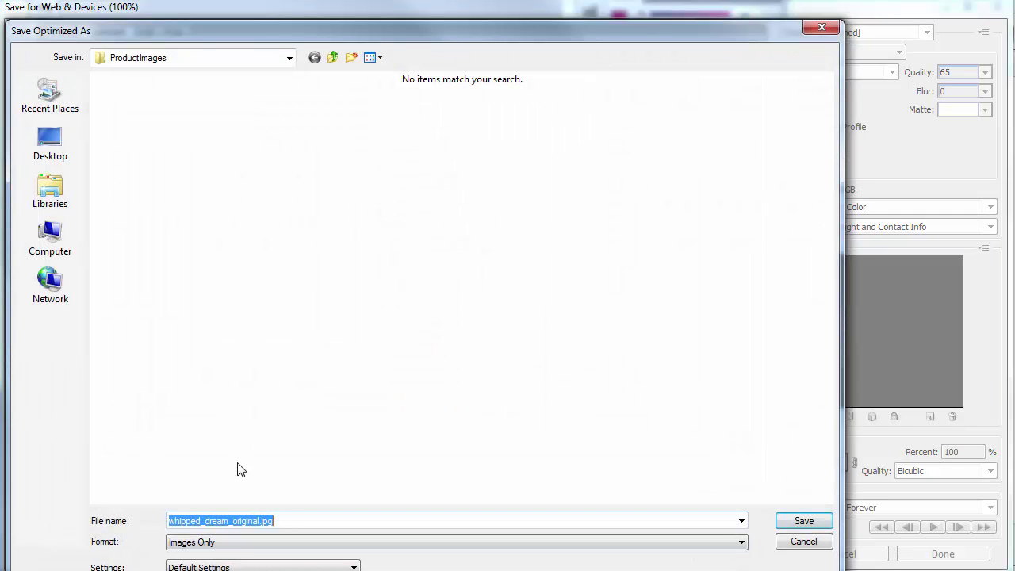
left_click(258, 520)
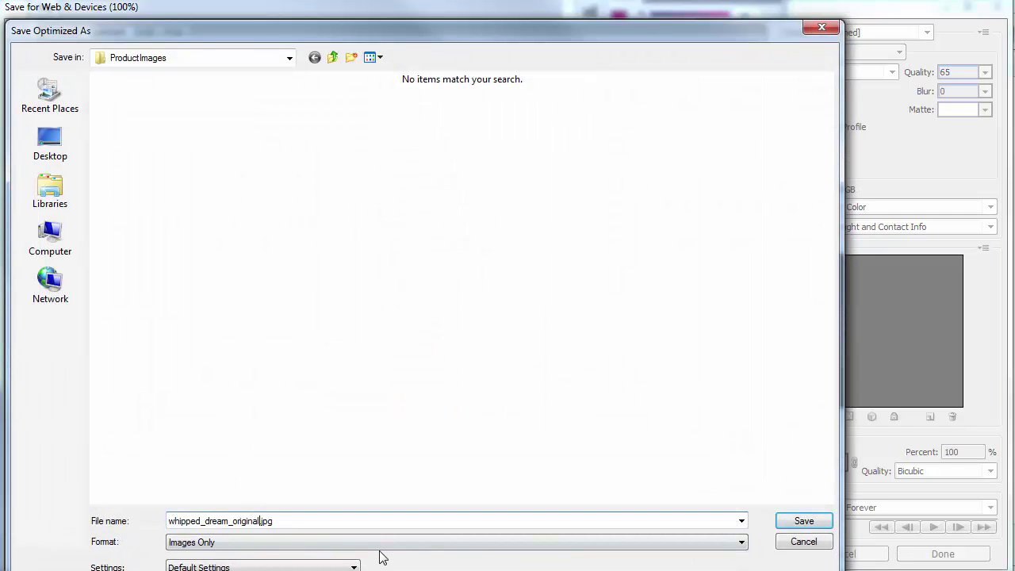
key("shift+Left")
key("shift+Left")
key("shift+Left")
key("shift+Left")
key("shift+Left")
type("product")
left_click(819, 520)
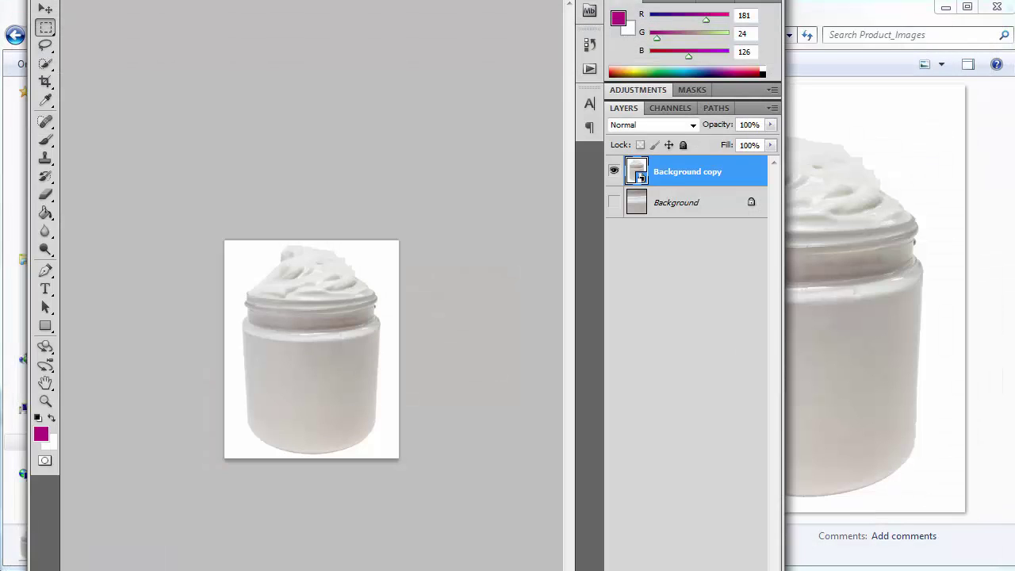
Save the image for web again, browsing up to the Clients folder and storing it in Product_Images as whipped_dream_product.jpg
key("alt+f")
left_click(103, 218)
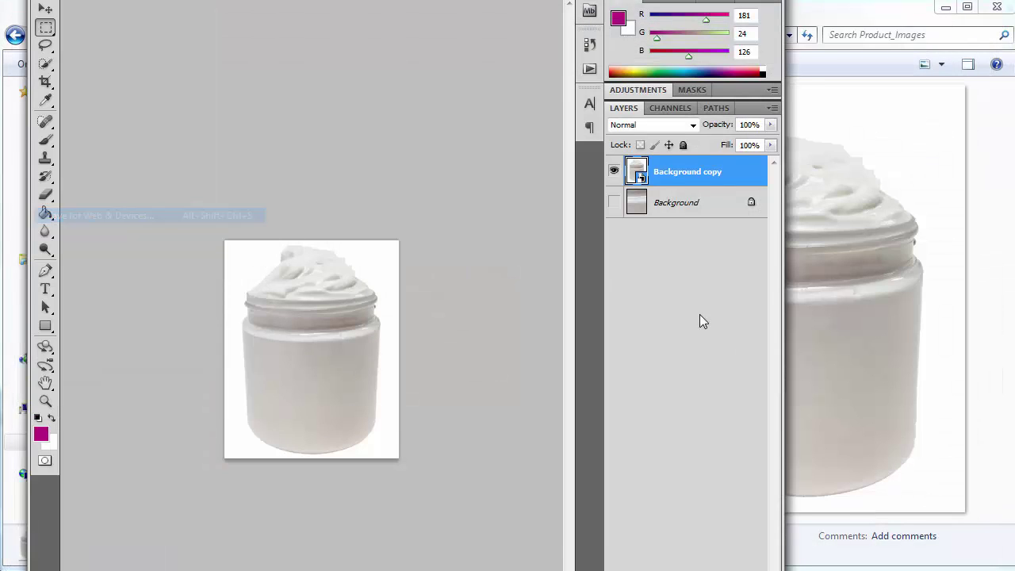
left_click(754, 553)
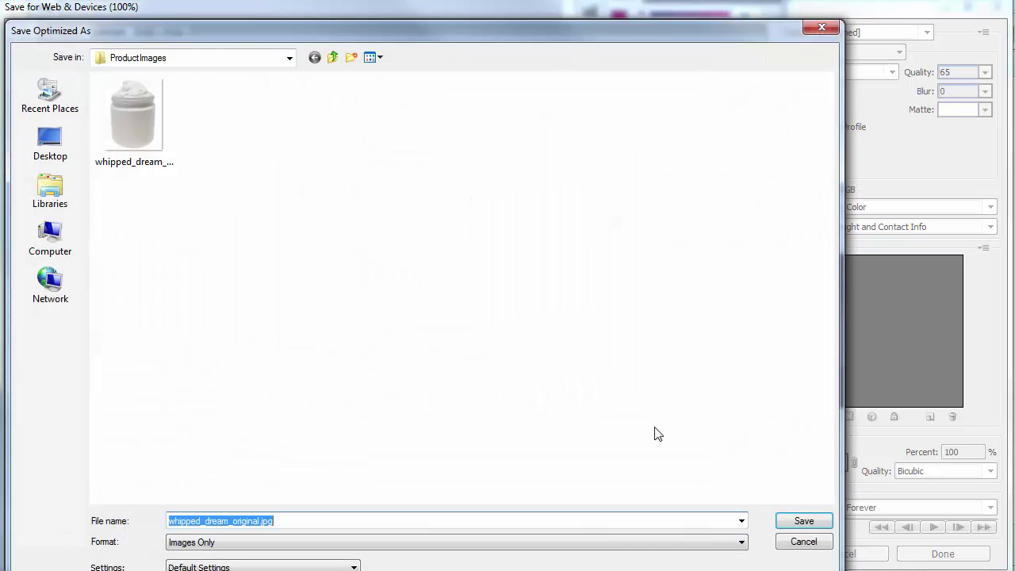
left_click(333, 58)
left_click(333, 58)
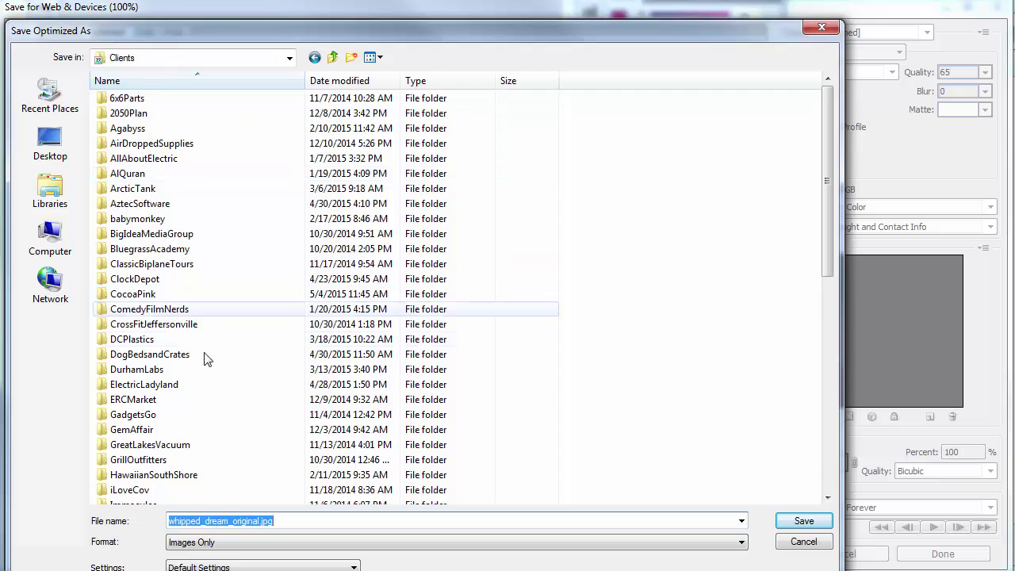
left_click_drag(833, 270, 847, 496)
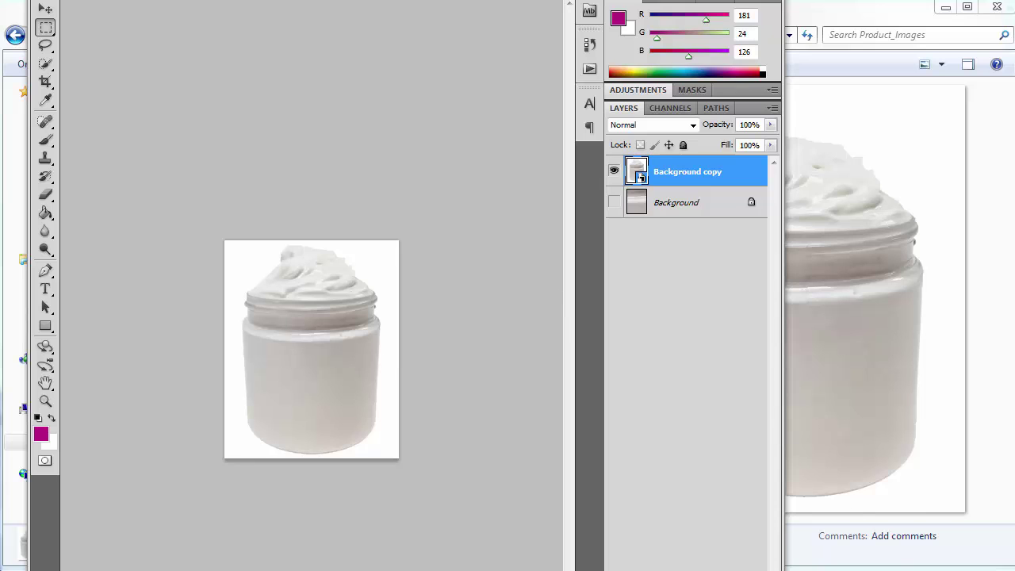
Resize the jar image to 140 pixels wide and 175 pixels high with proportions constrained
left_click(105, 0)
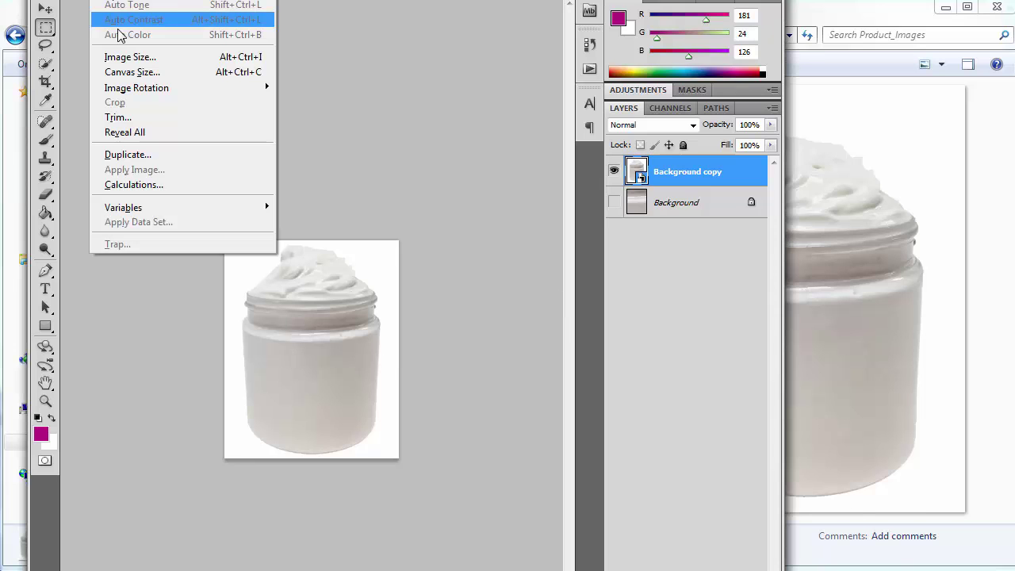
left_click(129, 57)
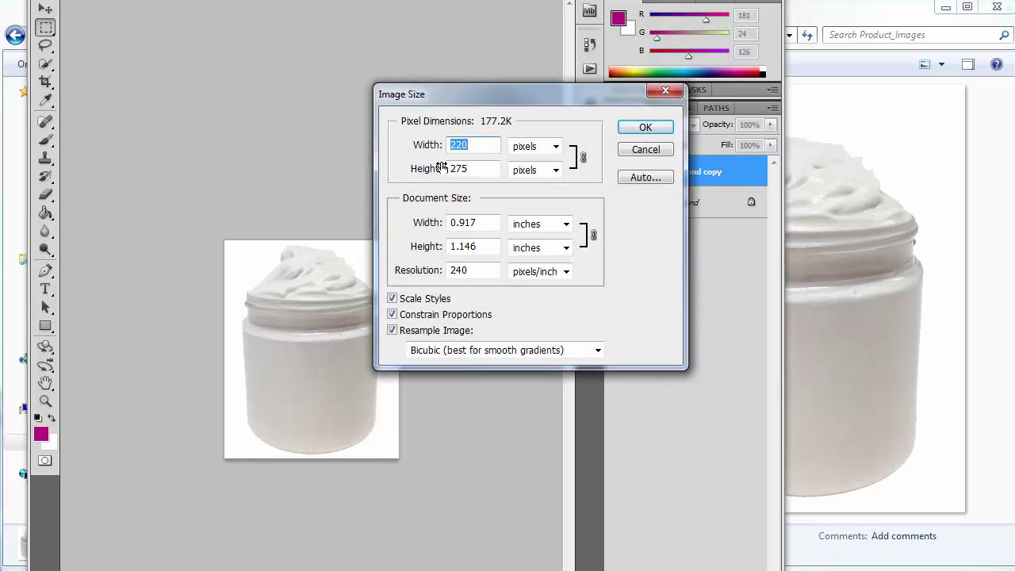
type("1")
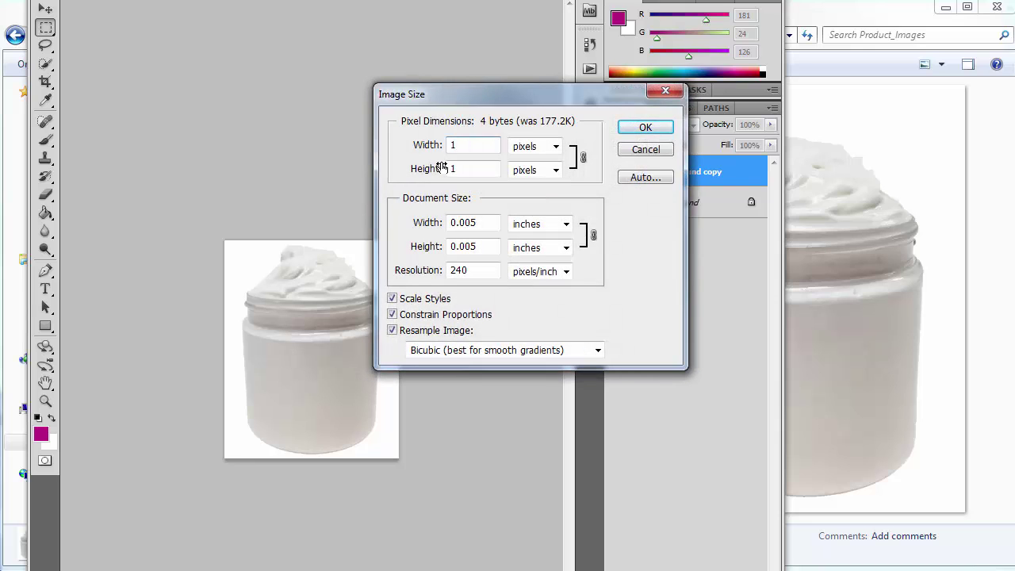
type("50")
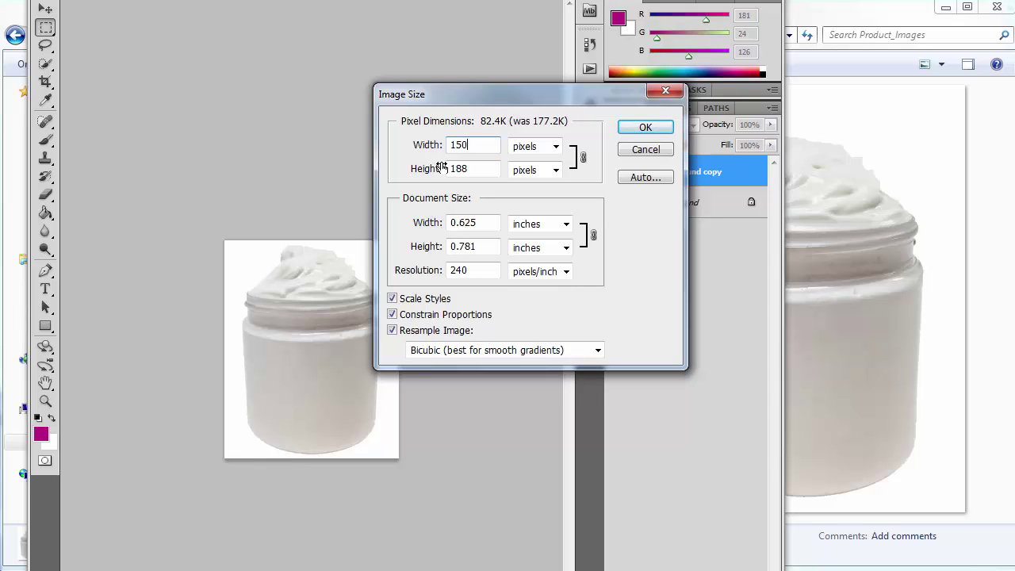
key("shift+Left")
type("40")
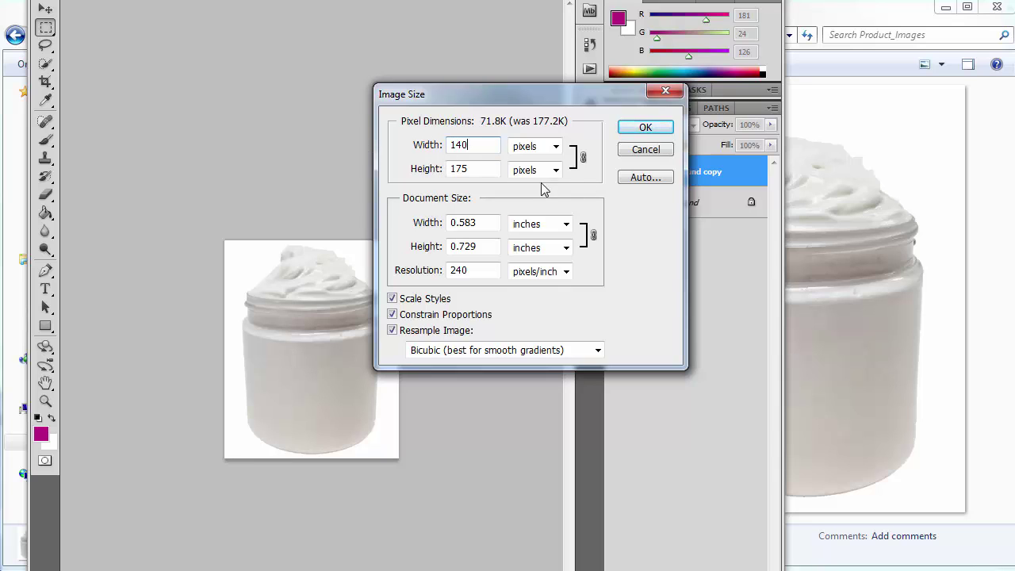
left_click(649, 128)
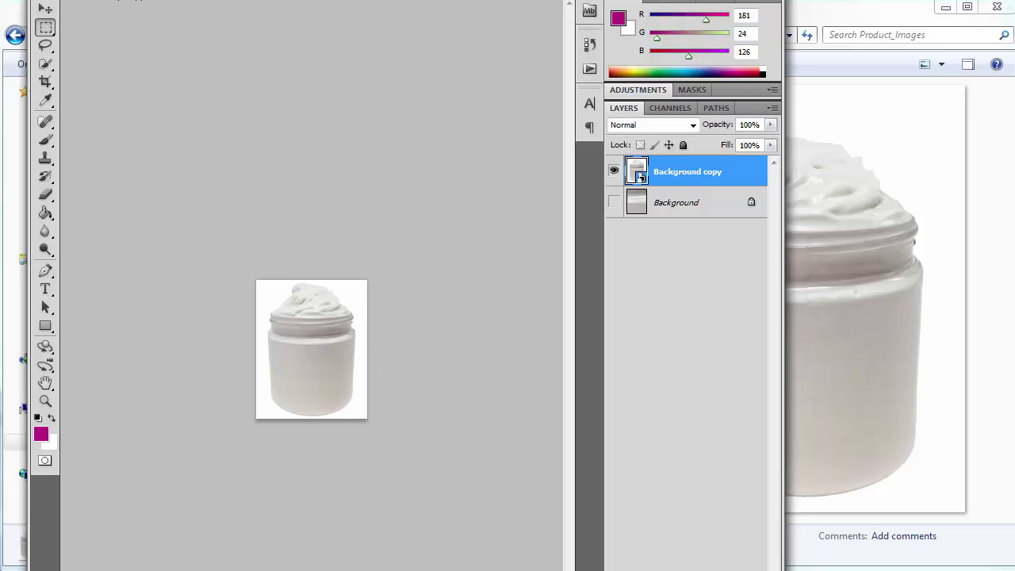
left_click(44, 0)
mouse_move(72, 0)
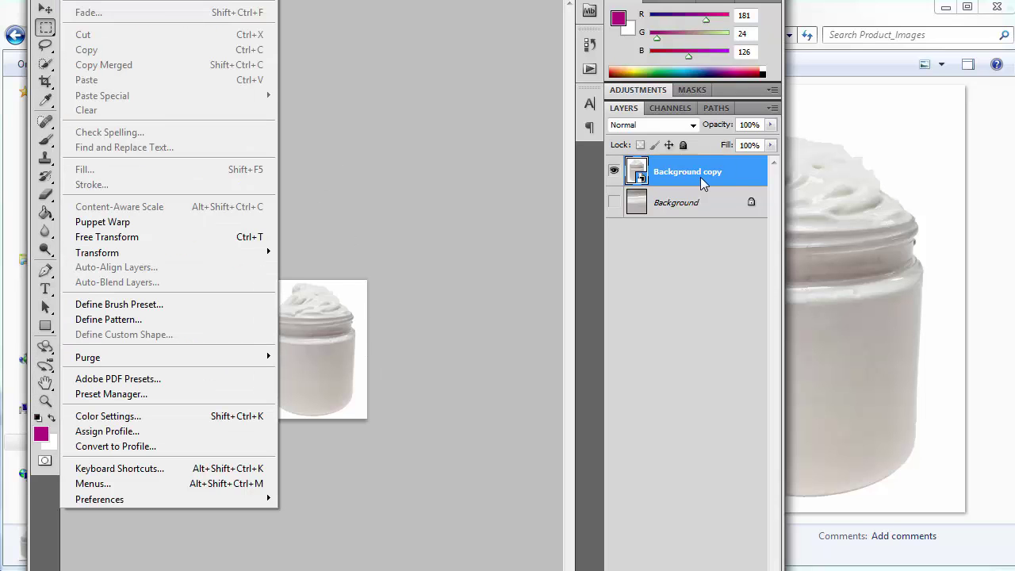
left_click(662, 349)
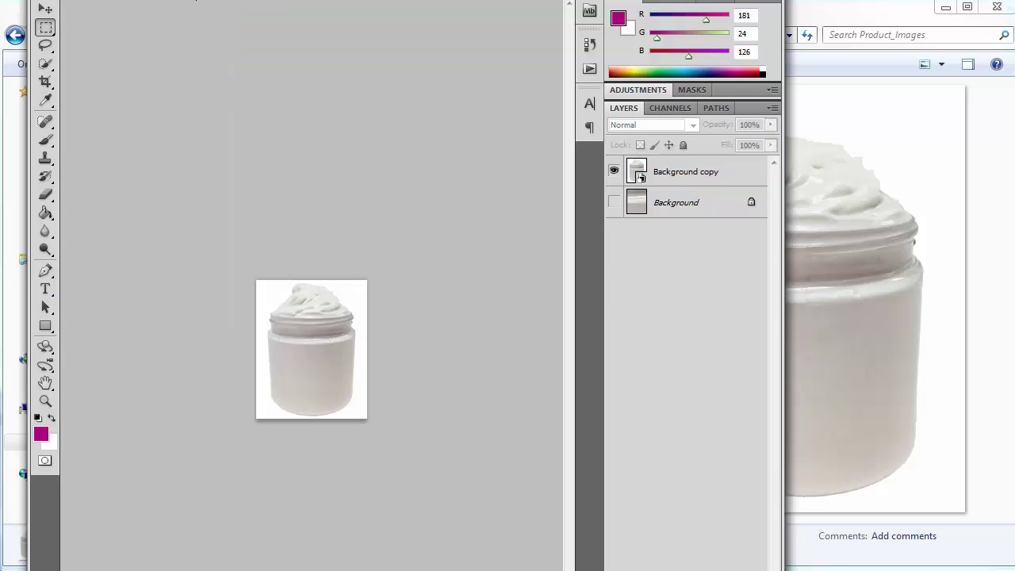
Enlarge the image to 1000 pixels wide with proportions constrained, and view the large printer photo in the browser
left_click(102, 0)
left_click(170, 57)
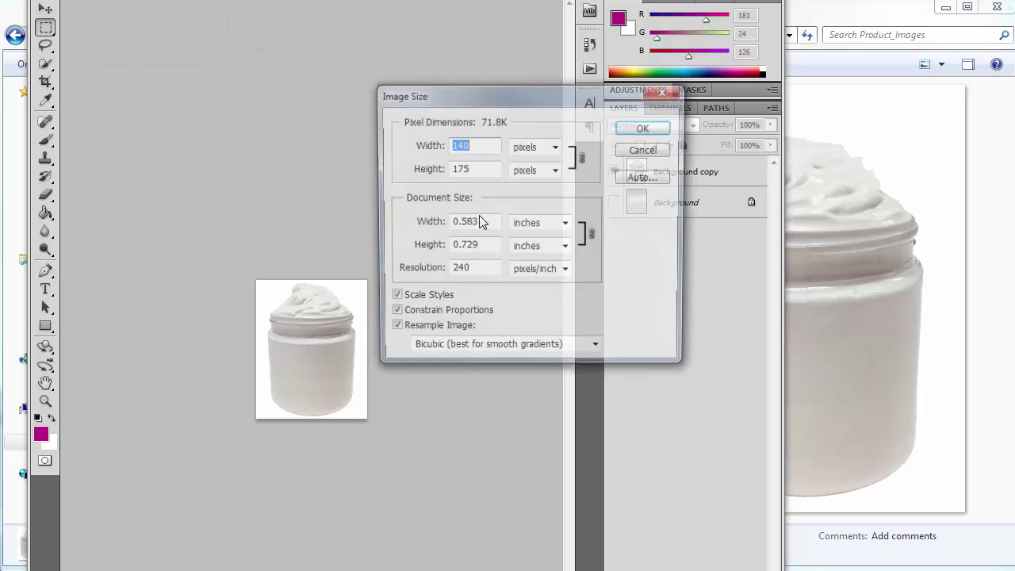
left_click(478, 145)
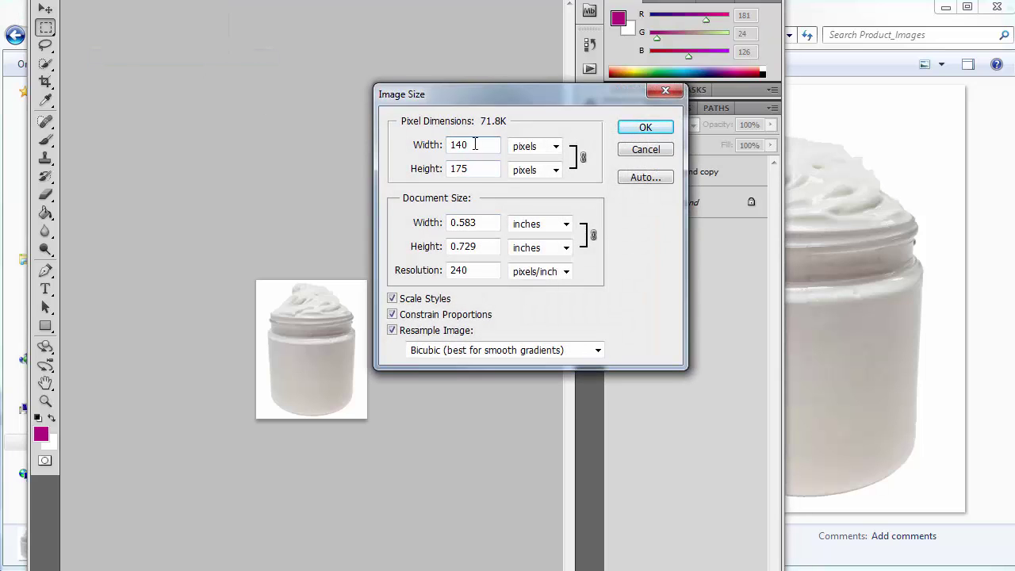
double_click(475, 144)
type("1000")
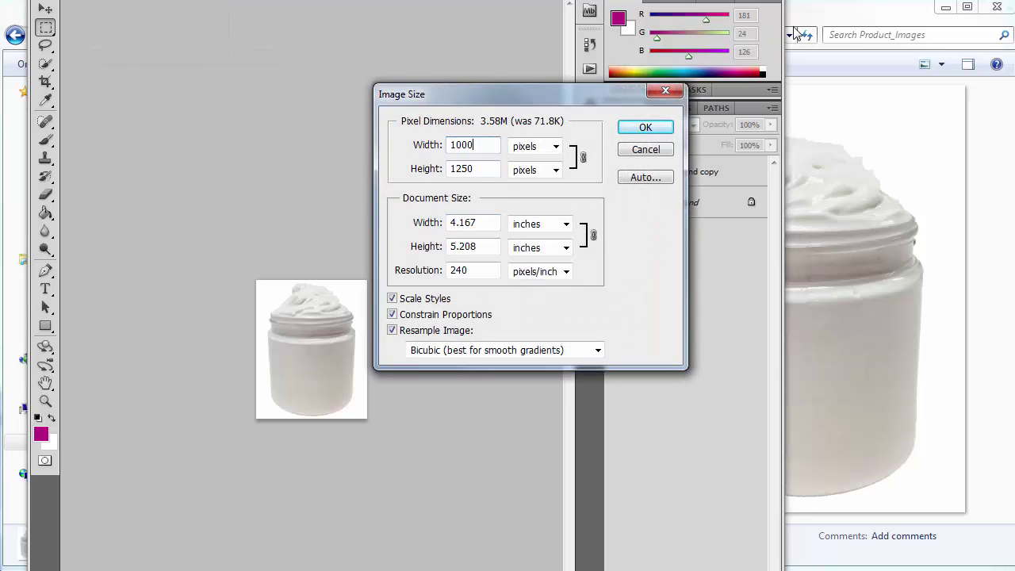
left_click(647, 127)
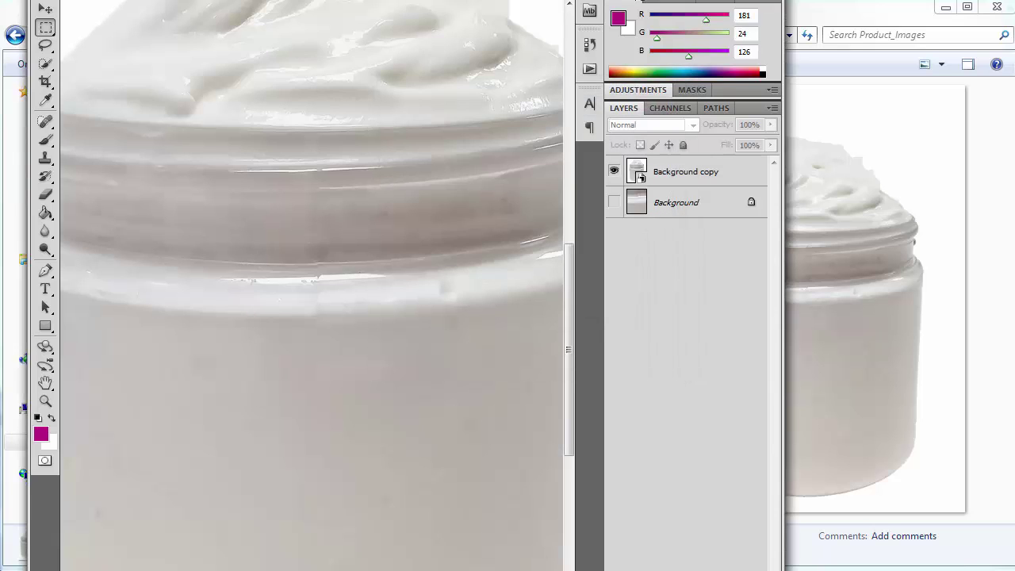
key("alt+Tab")
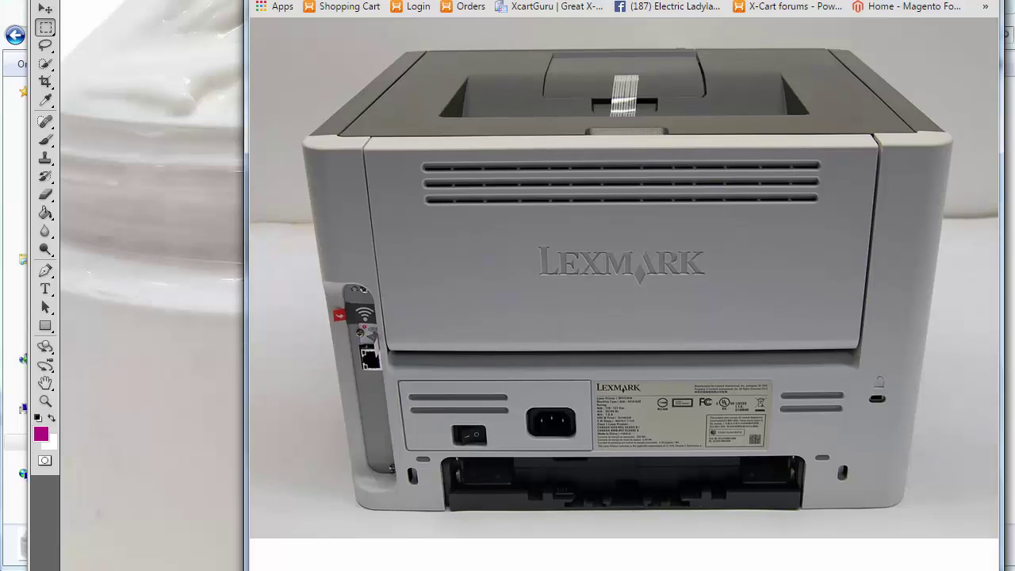
left_click(914, 4)
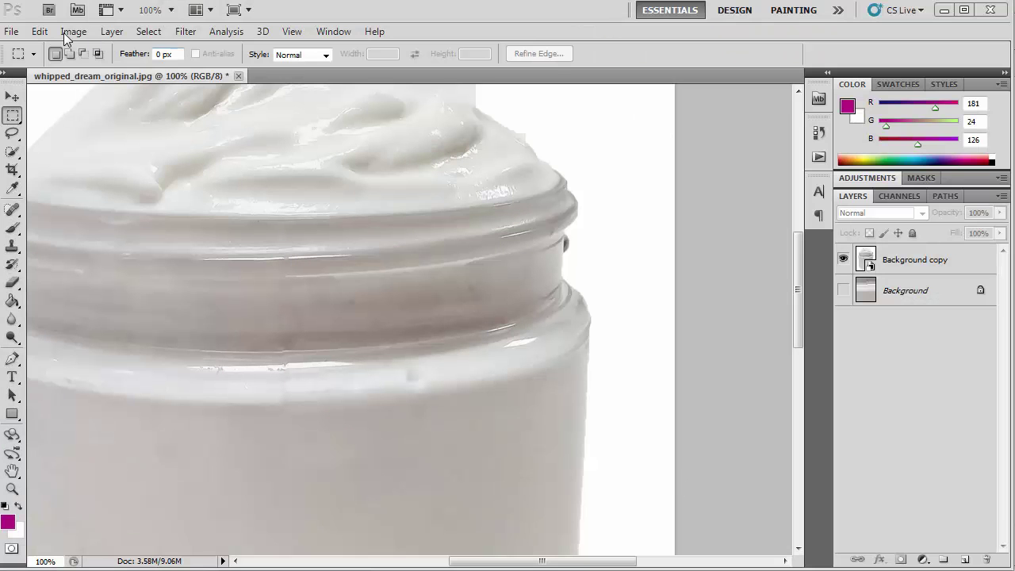
Set the image width back to 140 pixels with proportions constrained
left_click(70, 33)
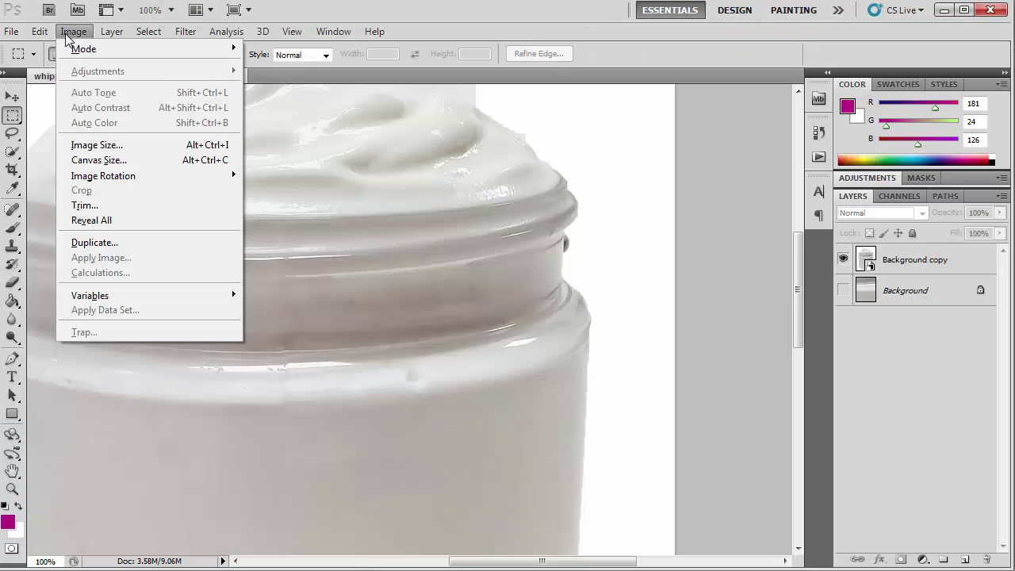
left_click(131, 148)
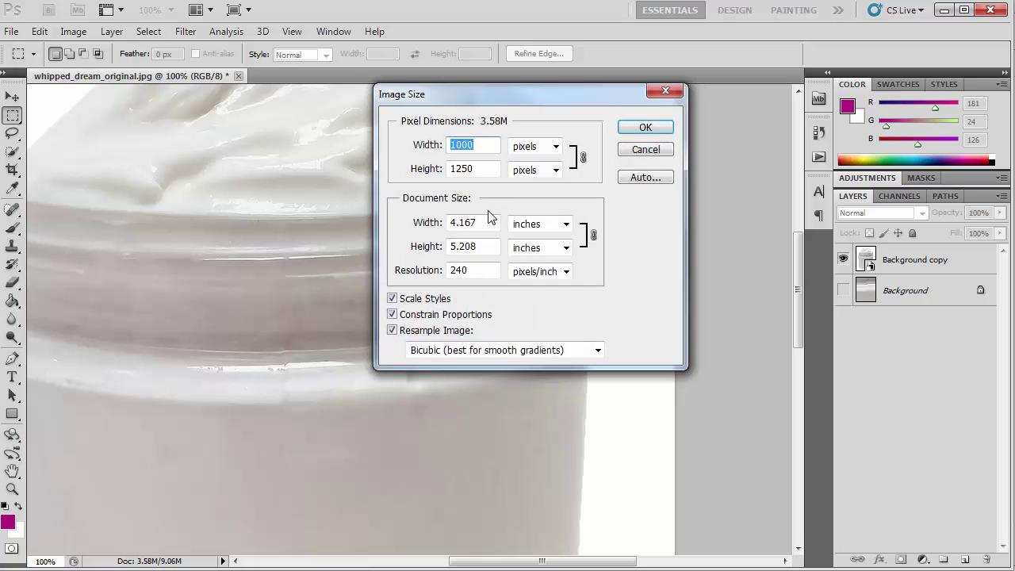
type("140")
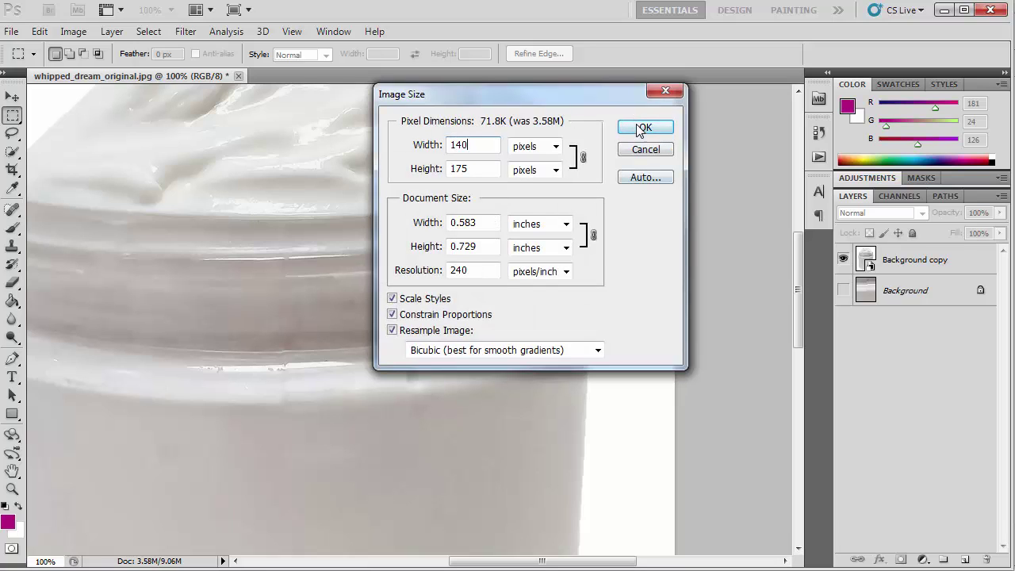
left_click(640, 130)
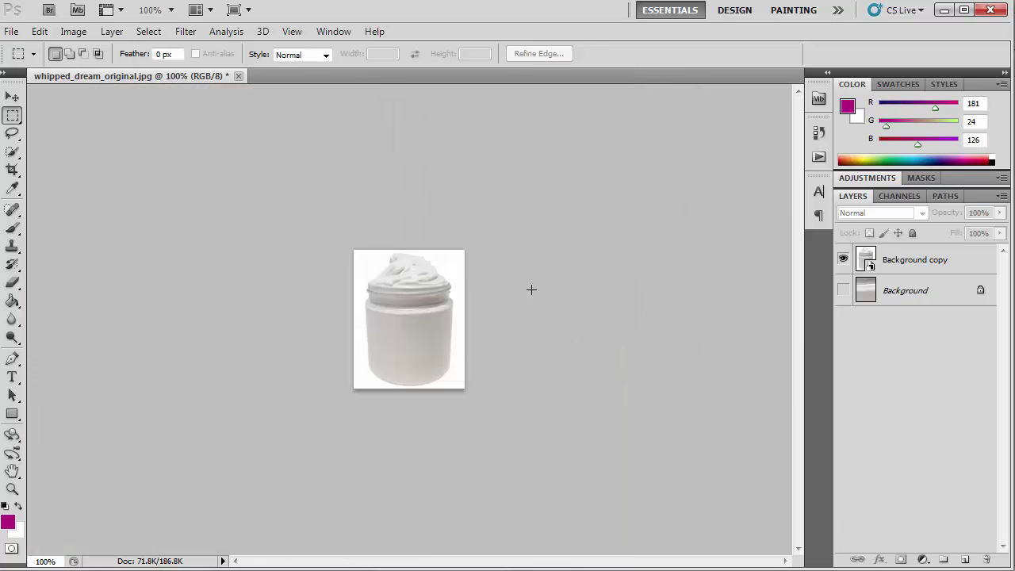
Export the 140-pixel image as a quality 65 JPEG into Product_Images, replacing "product" in the whipped_dream_product.jpg file name with "thumb"
left_click(11, 32)
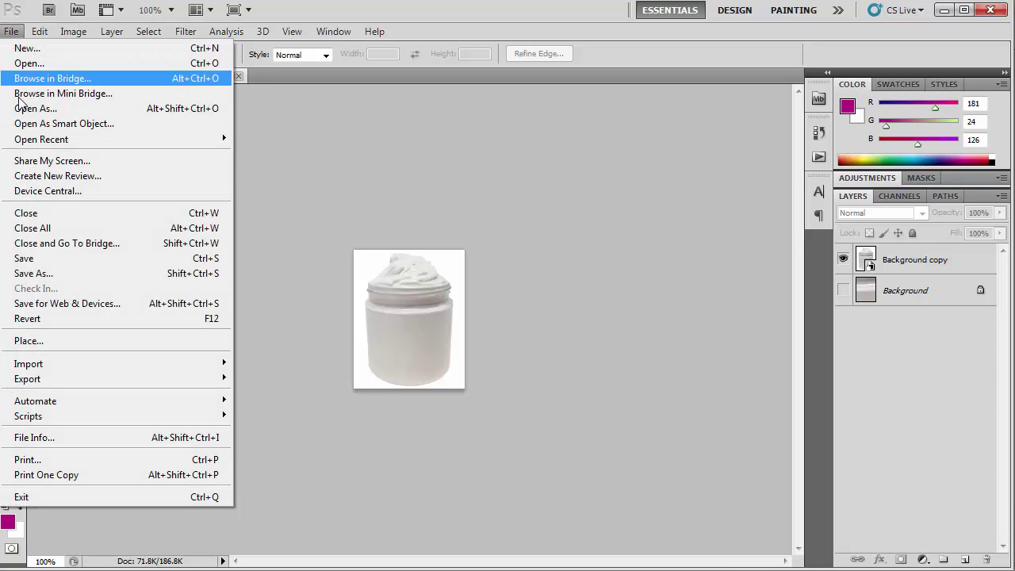
left_click(87, 304)
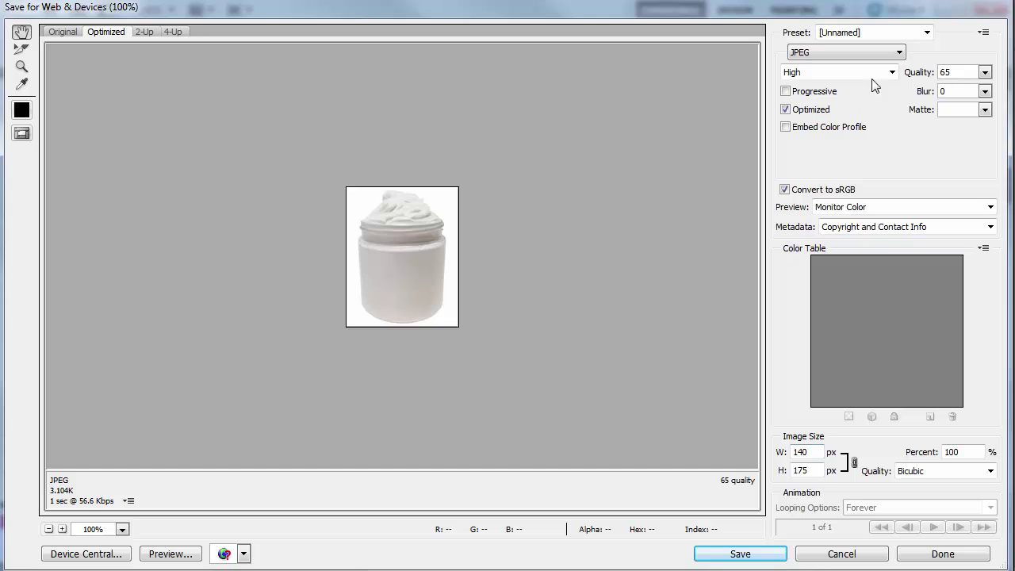
left_click(744, 549)
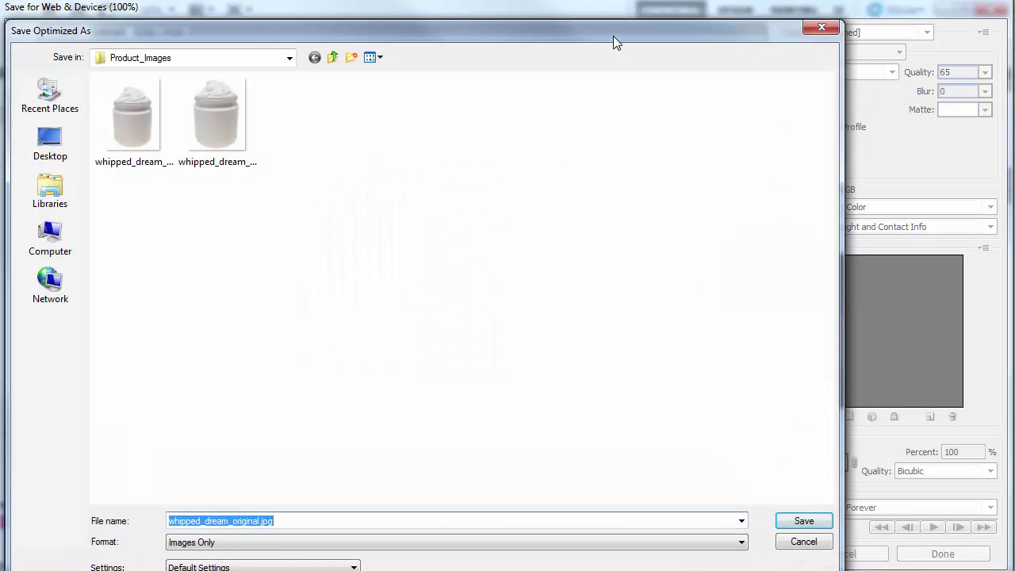
left_click_drag(613, 36, 678, 32)
left_click(262, 151)
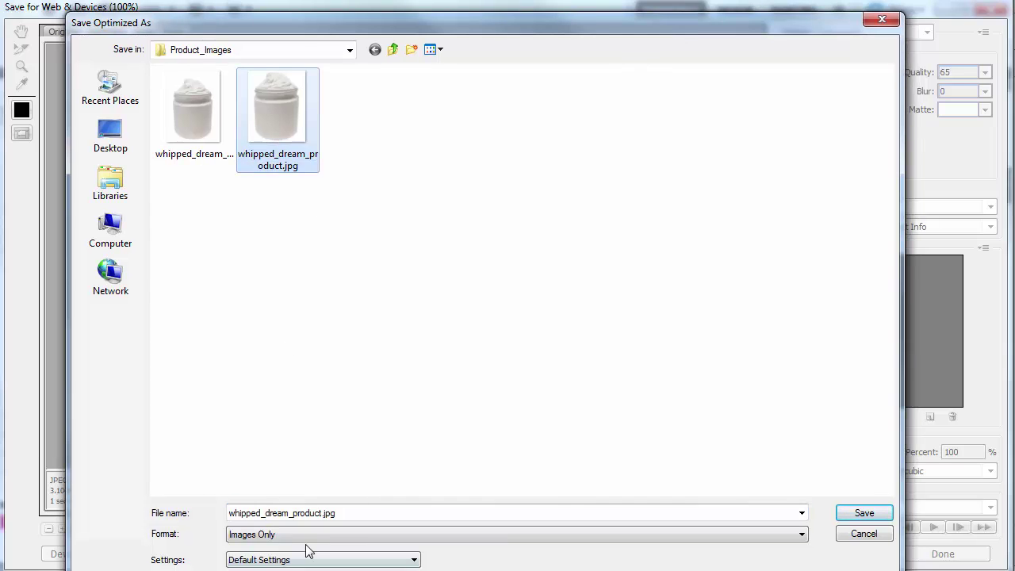
double_click(309, 514)
left_click(322, 513)
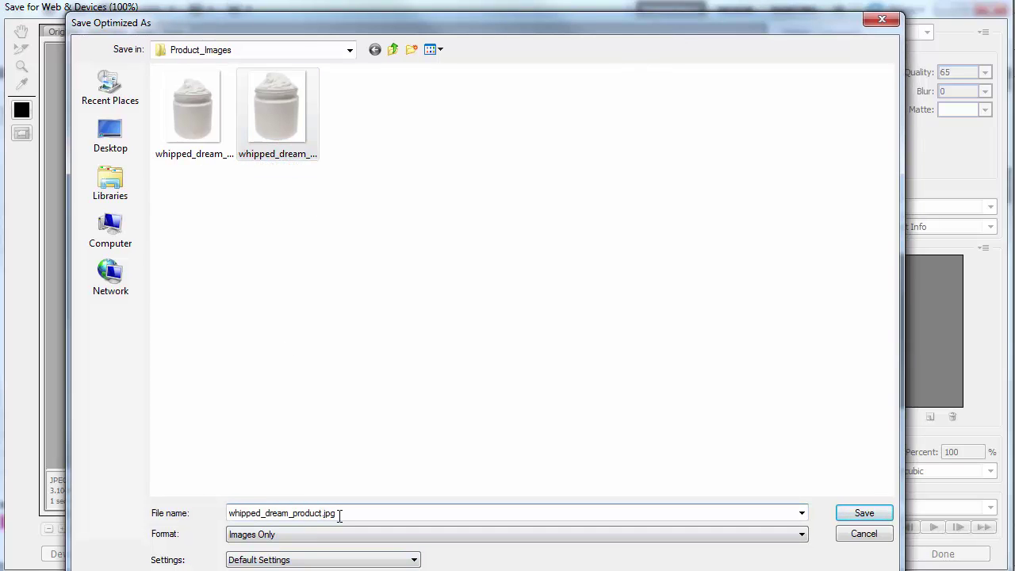
key("shift+Left")
key("shift+Left")
key("shift+Left")
key("shift+Left")
type("tyhumb")
key("BackSpace")
left_click(865, 513)
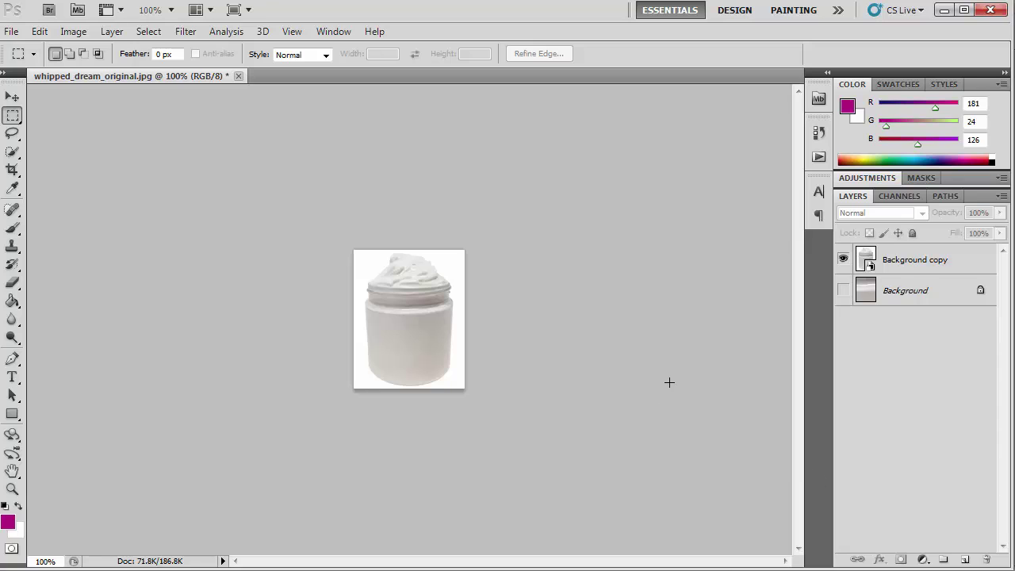
left_click(73, 31)
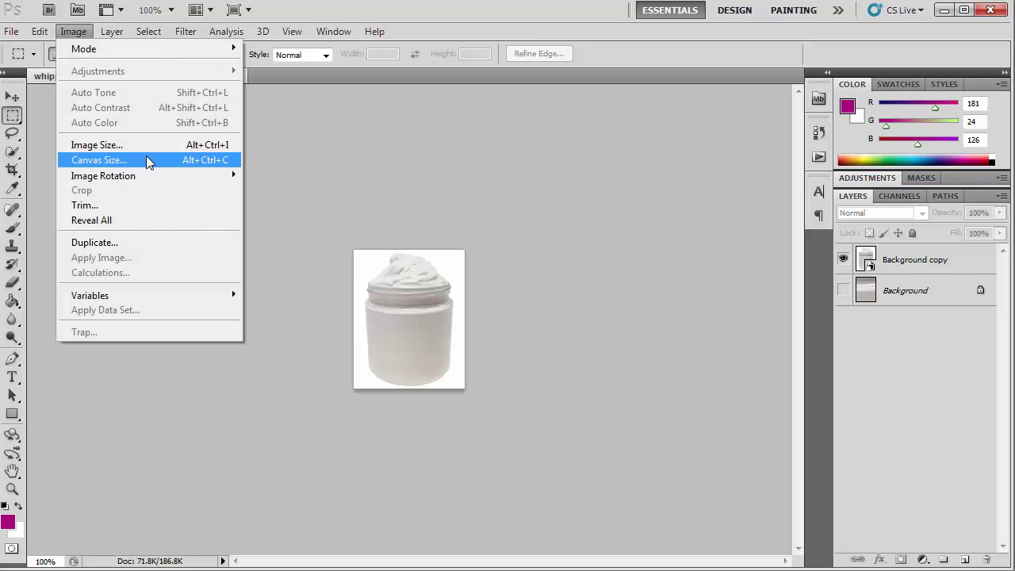
left_click(146, 160)
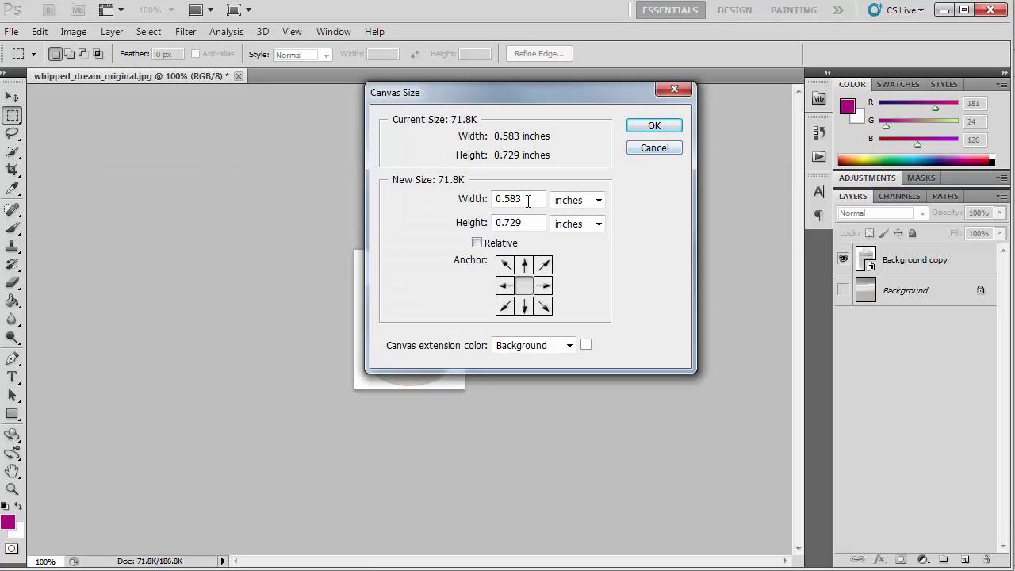
left_click_drag(531, 200, 454, 198)
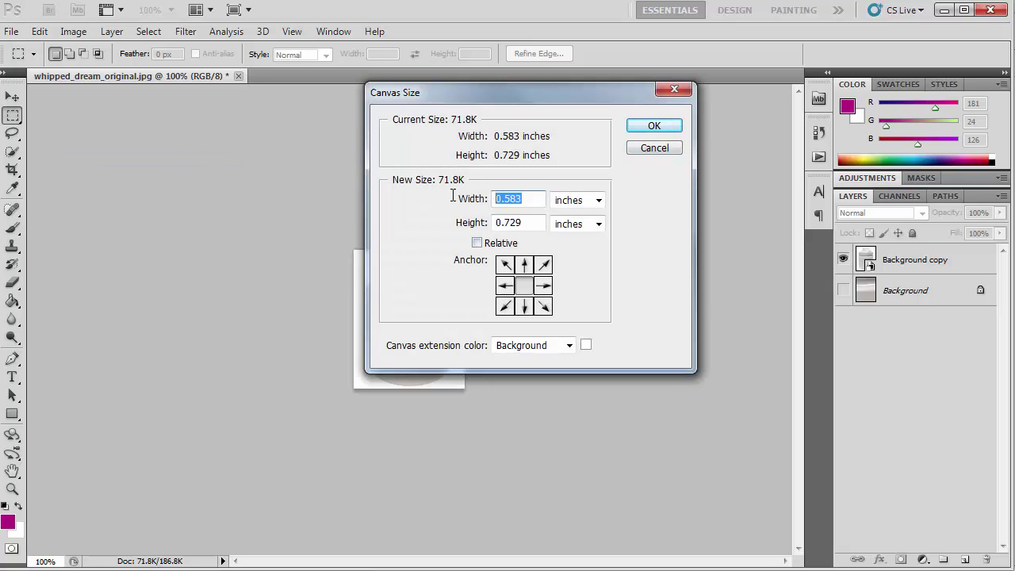
left_click(669, 153)
Resize the image to 600 pixels wide and 750 pixels high with proportions constrained
left_click(73, 31)
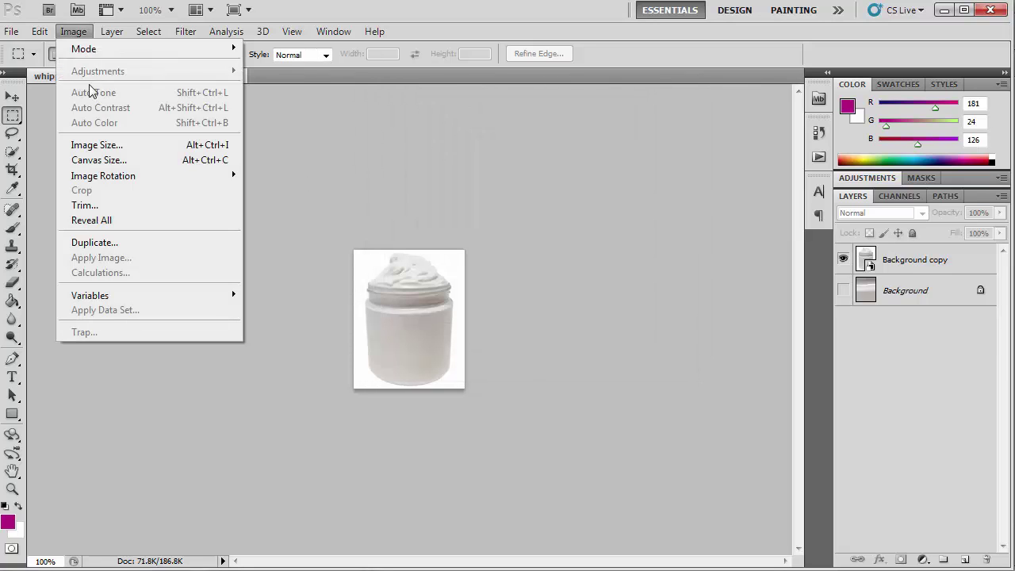
left_click(76, 144)
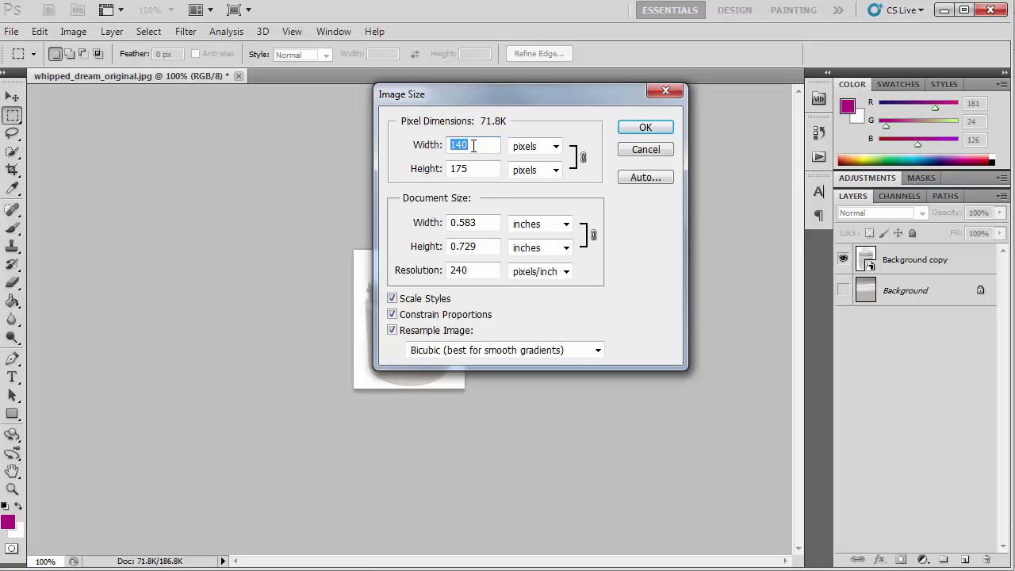
type("600")
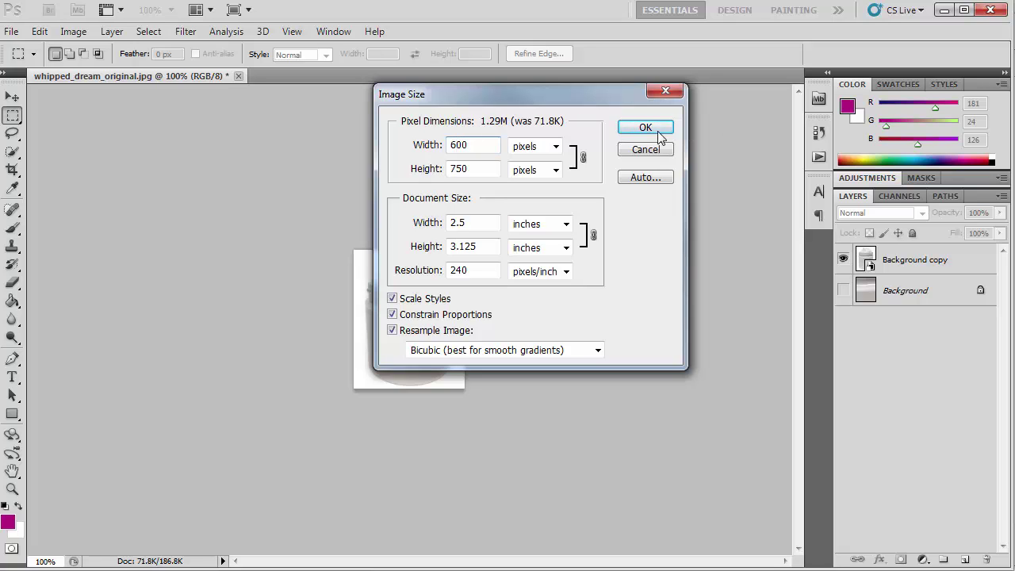
left_click(643, 128)
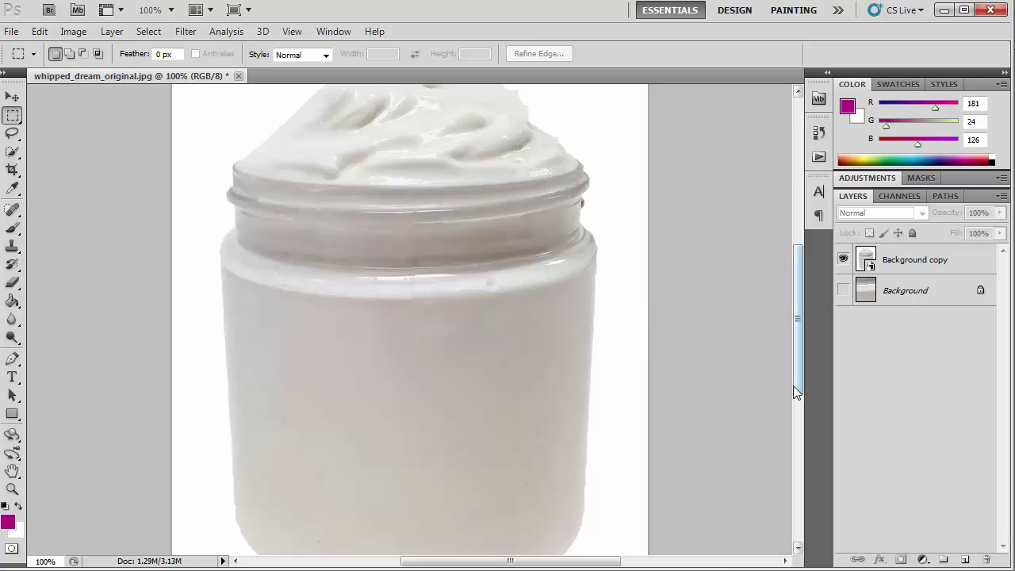
Export the 600 by 750 pixel image as an optimized quality 65 JPEG named whipped_dream_detail.jpg into the Product_Images folder
mouse_move(797, 309)
left_mouse_down()
mouse_move(798, 206)
mouse_move(798, 383)
mouse_move(794, 313)
left_mouse_up()
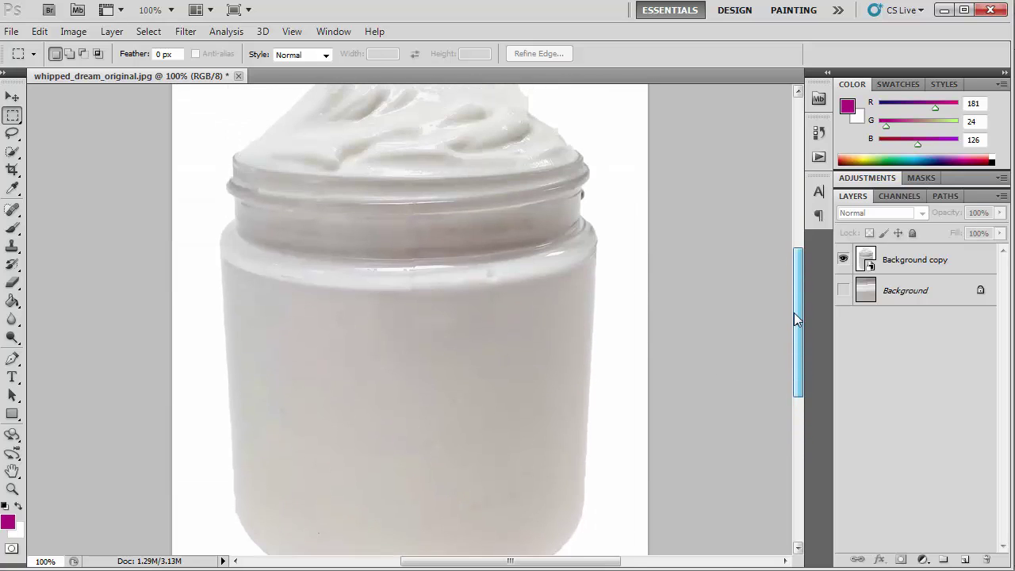
left_click(11, 31)
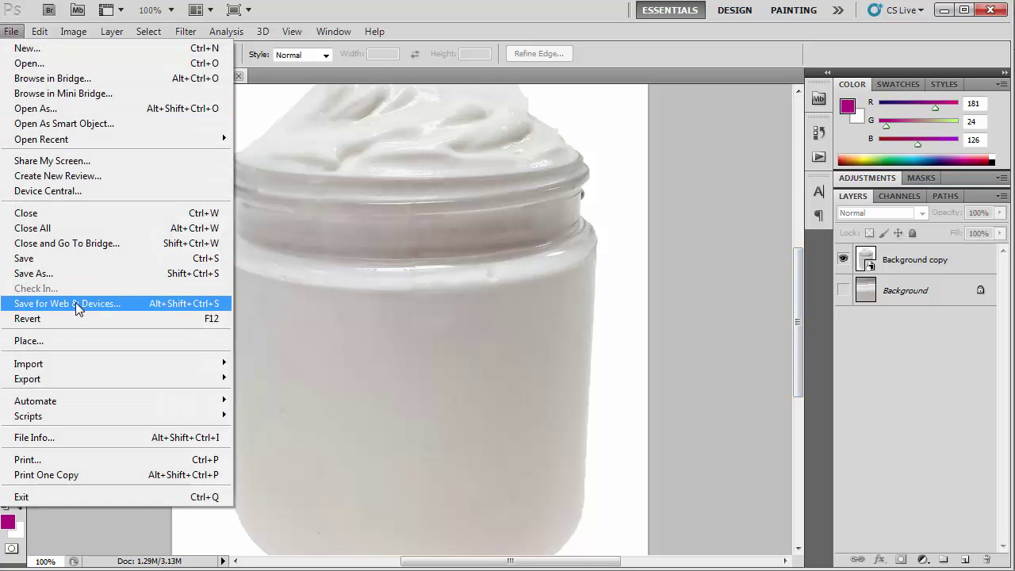
left_click(84, 304)
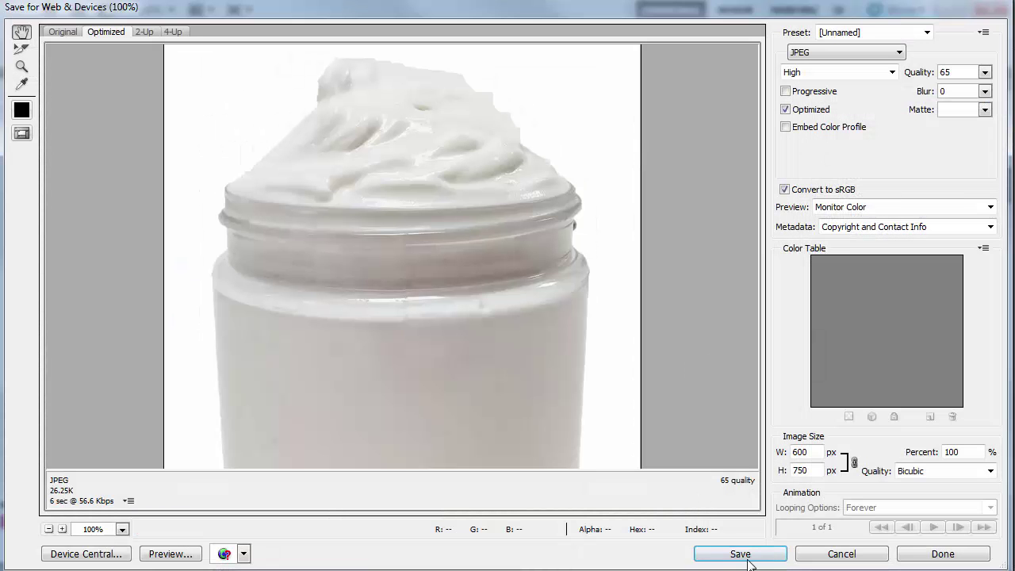
left_click(740, 554)
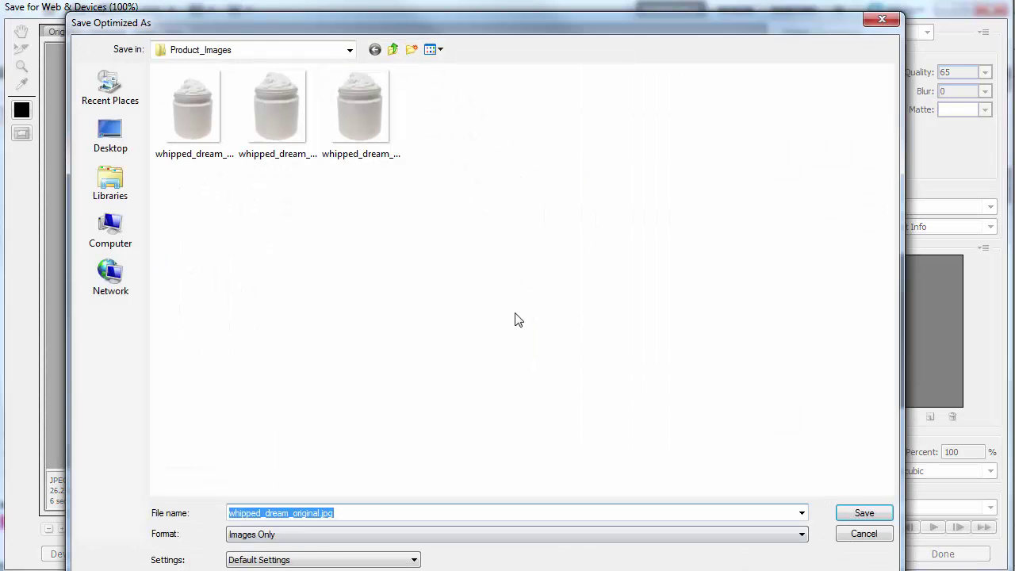
left_click(320, 514)
key("shift+Left")
key("shift+Left")
key("shift+Left")
key("shift+Left")
key("shift+Left")
key("shift+Left")
key("shift+Left")
key("shift+Left")
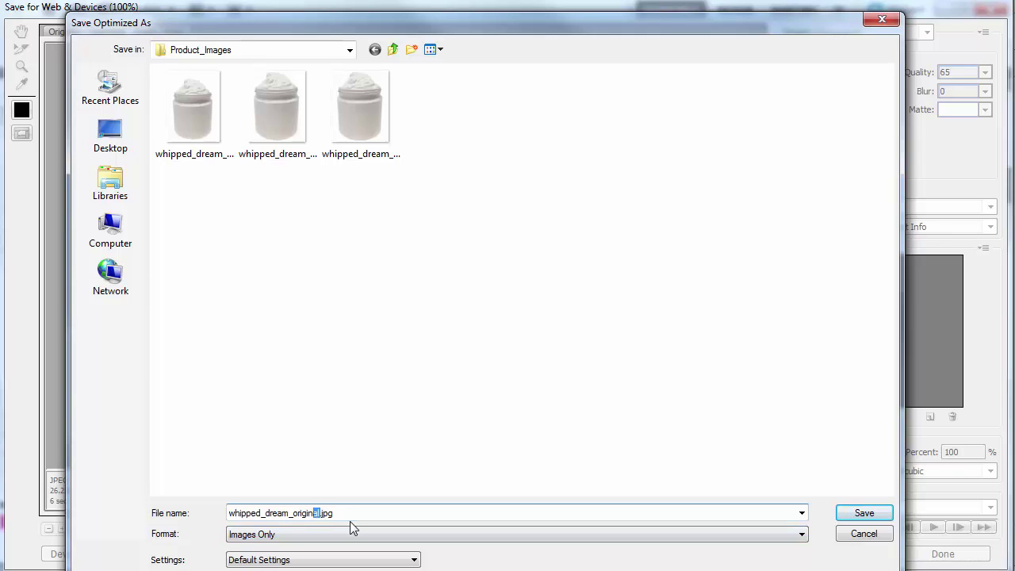
type("detail")
left_click(862, 514)
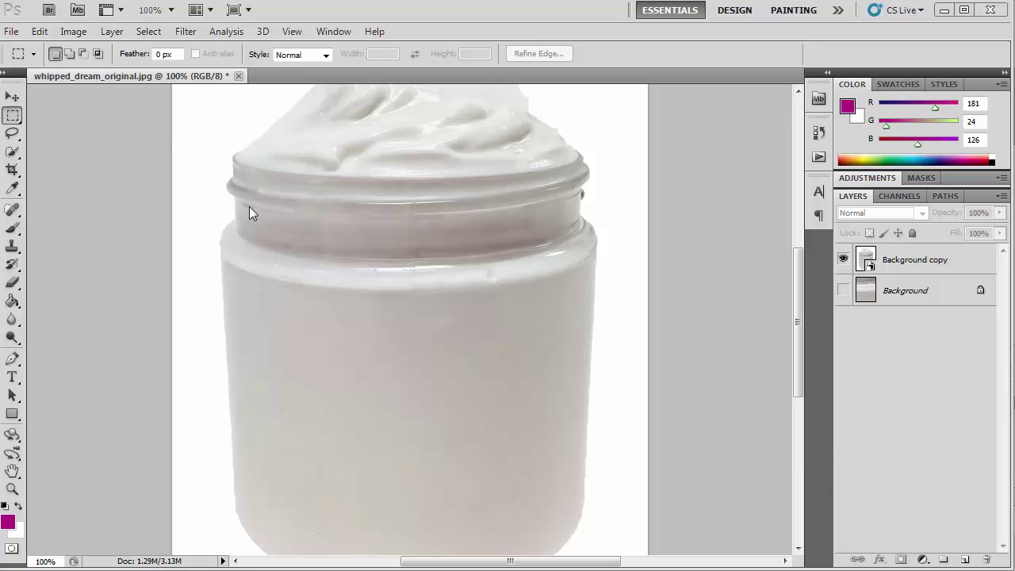
Save the layered document in Product_Images as product_template_140_220_600.psd with Maximize Compatibility on
left_click(11, 31)
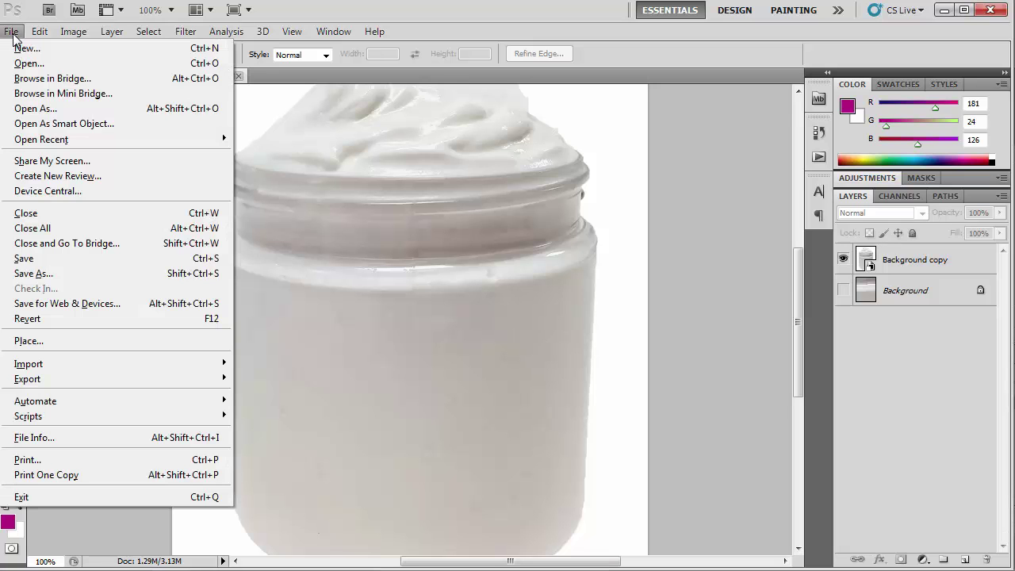
left_click(74, 273)
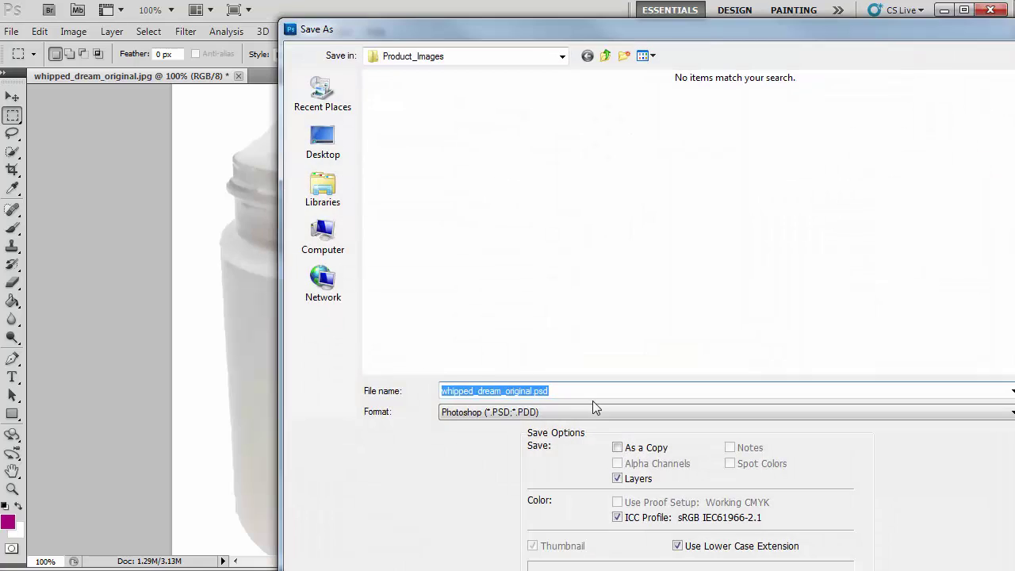
left_click(537, 392)
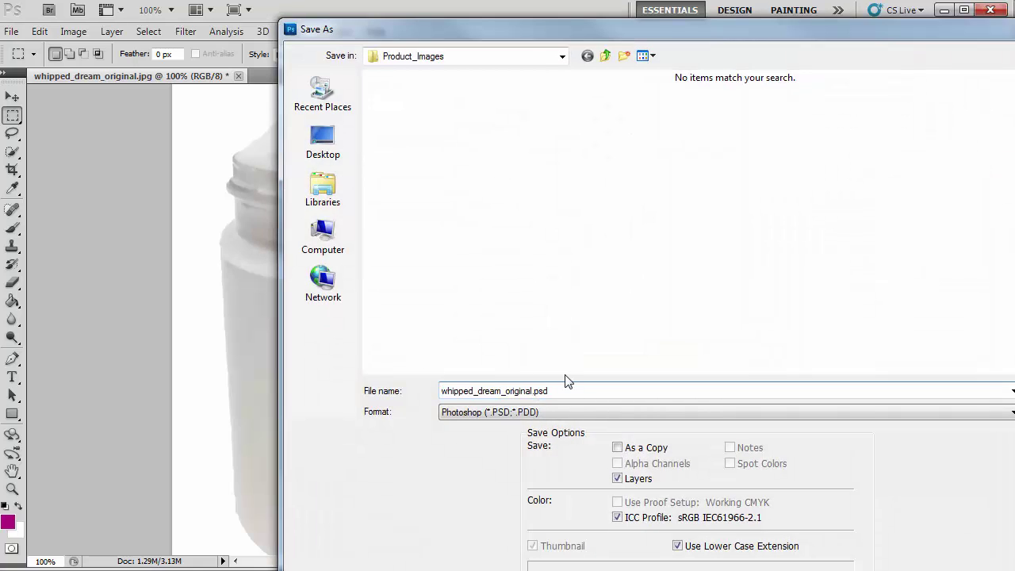
key("shift+Home")
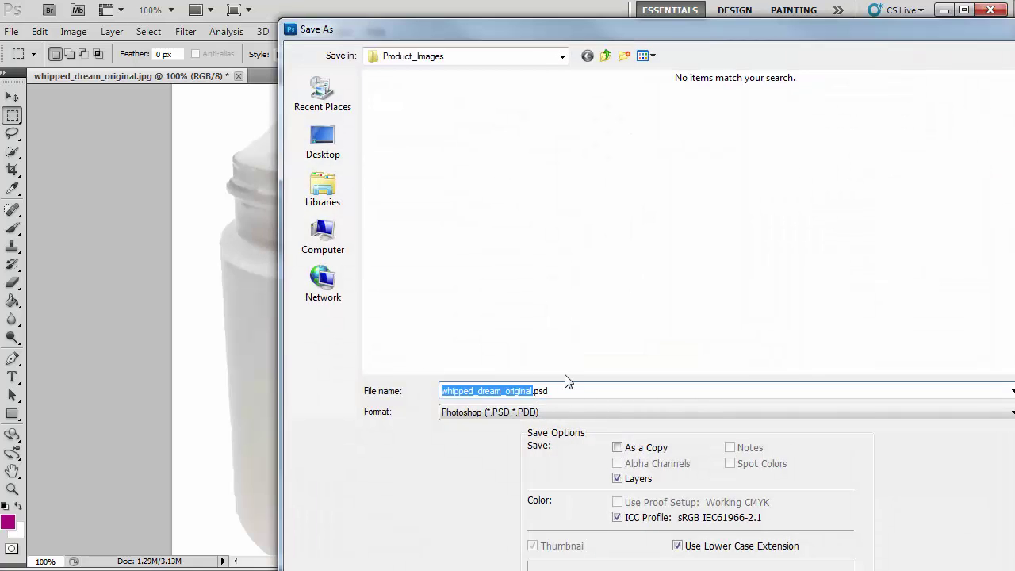
type("product")
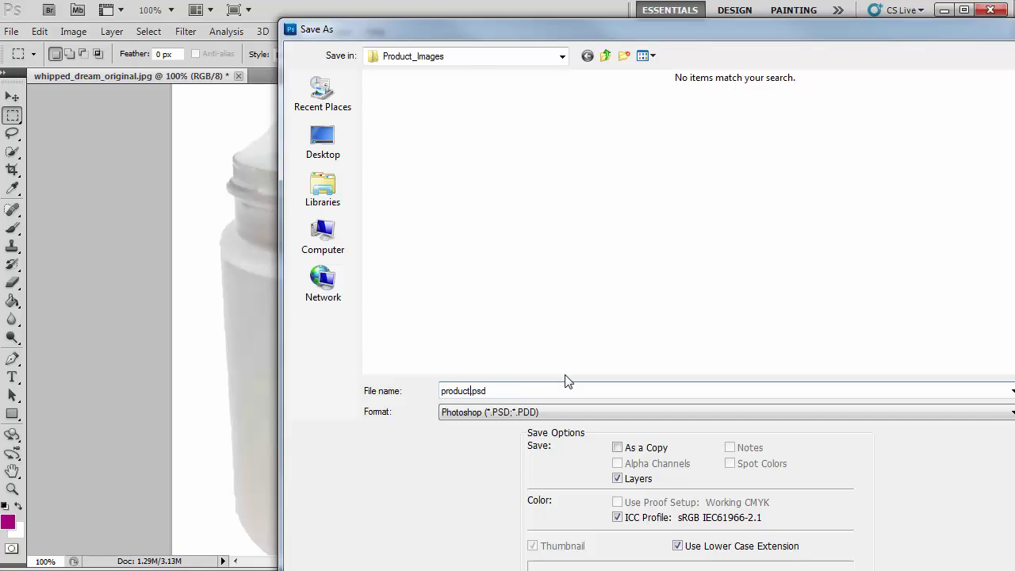
type("_template_140_220_600")
key("Return")
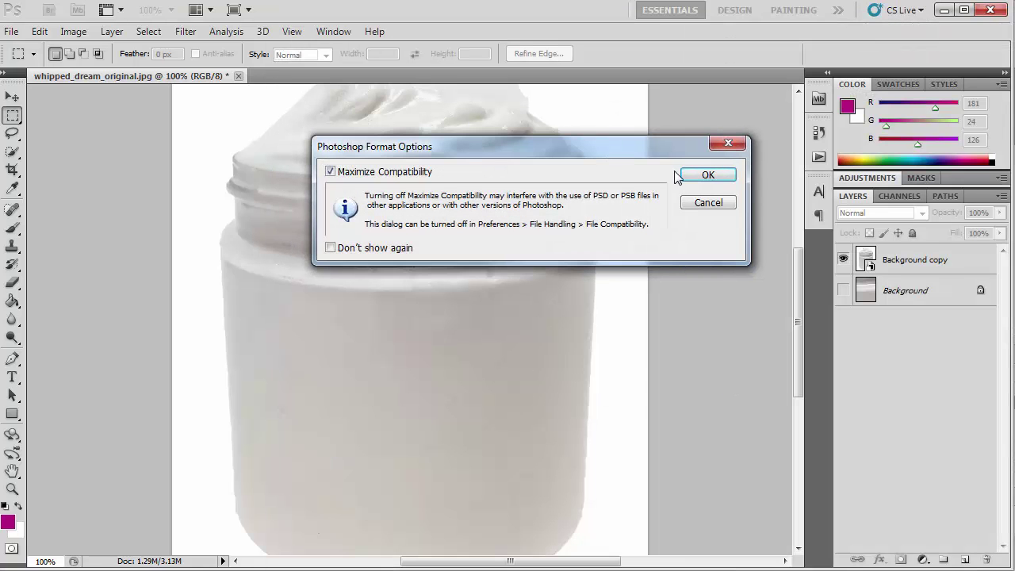
left_click(723, 175)
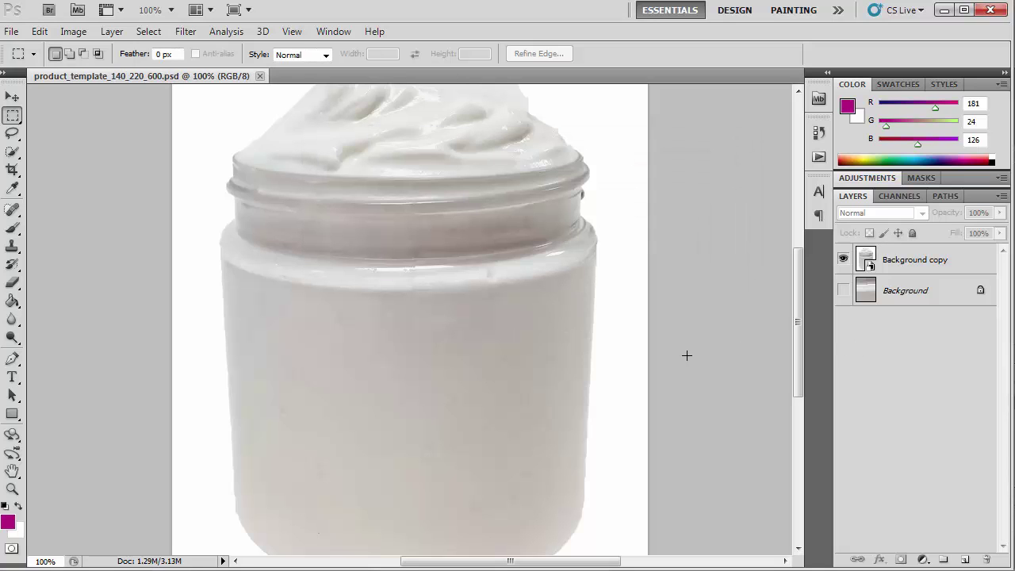
Switch to the browser and save the Voluptuous Body Butter product image into Product_Images as vbb5oz_original.jpg
left_click_drag(798, 349, 822, 326)
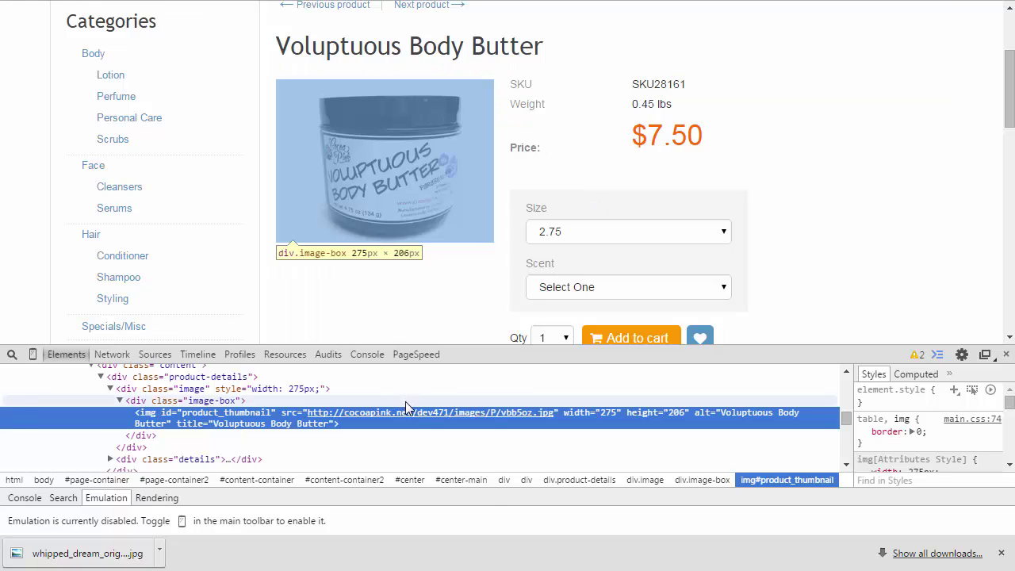
mouse_move(418, 420)
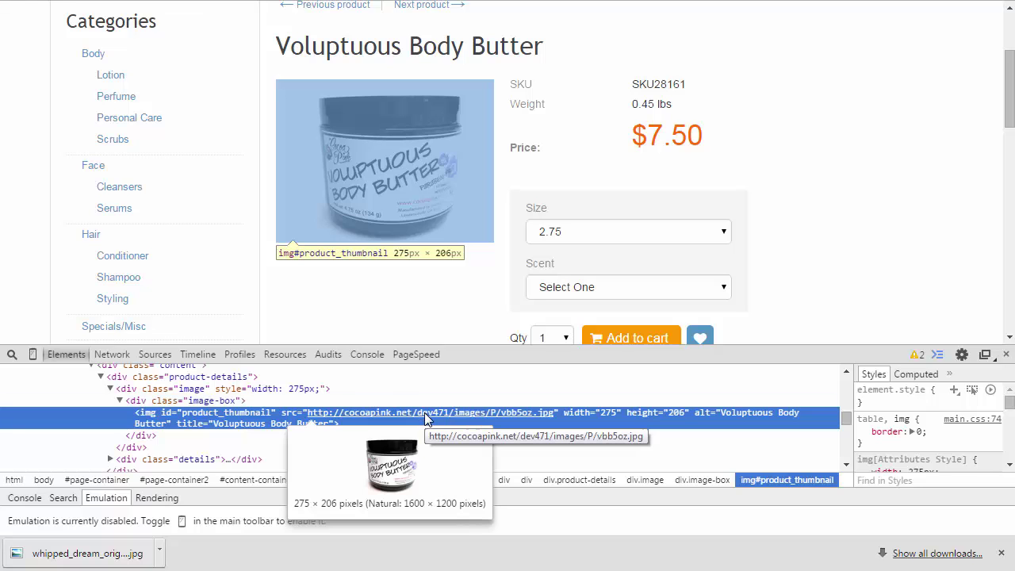
right_click(404, 189)
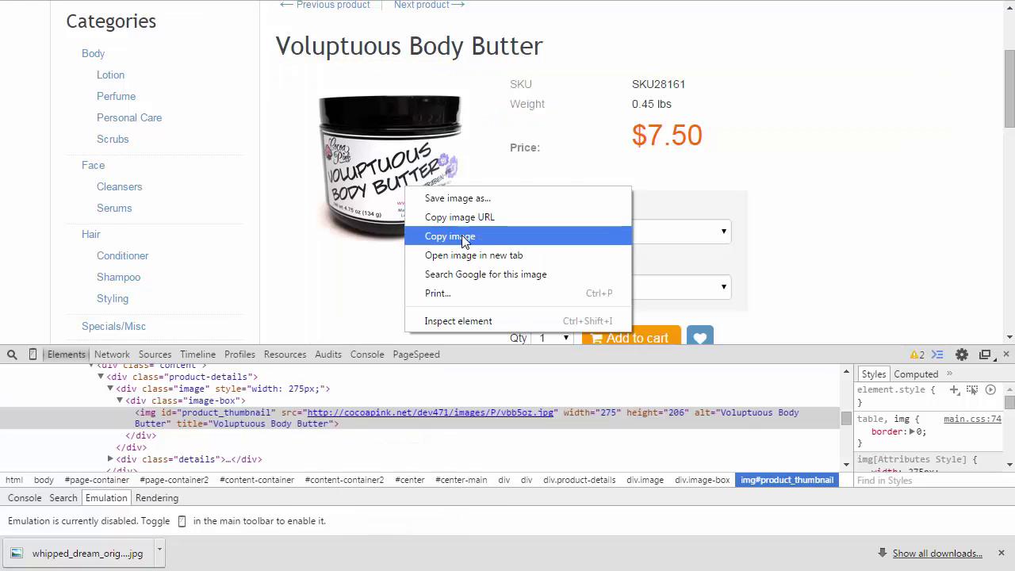
left_click(478, 206)
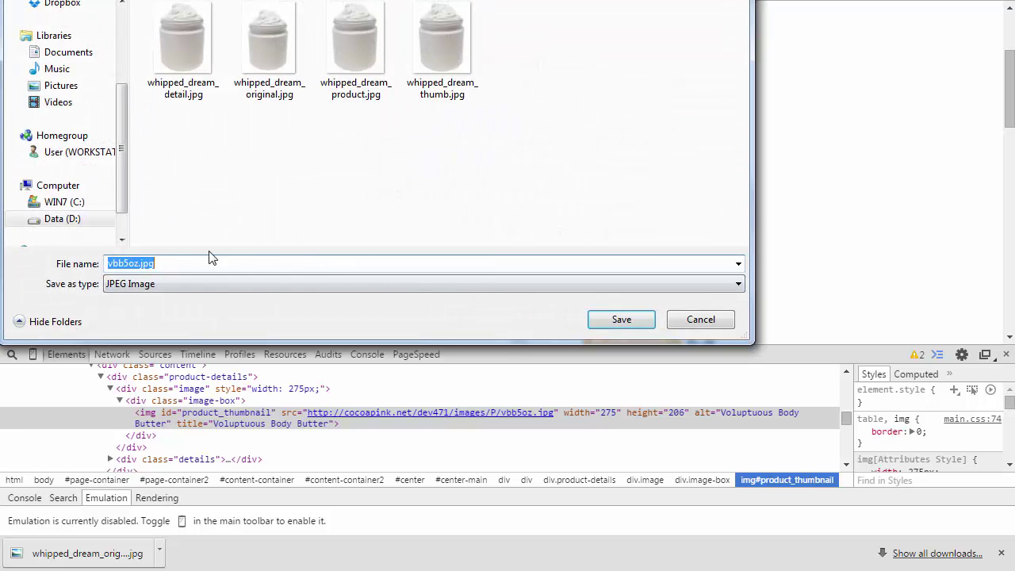
left_click(137, 264)
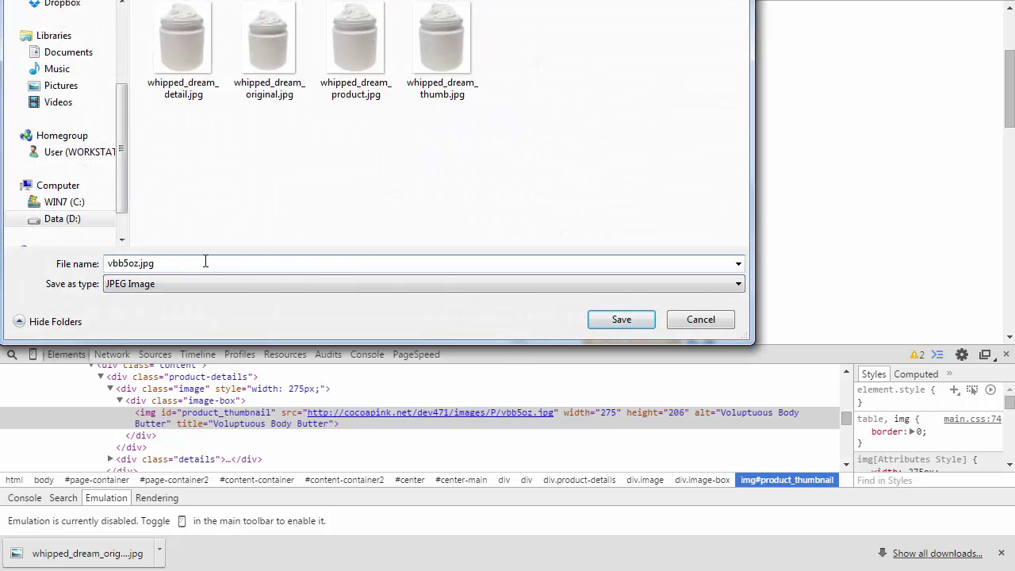
type("_original")
left_click(613, 327)
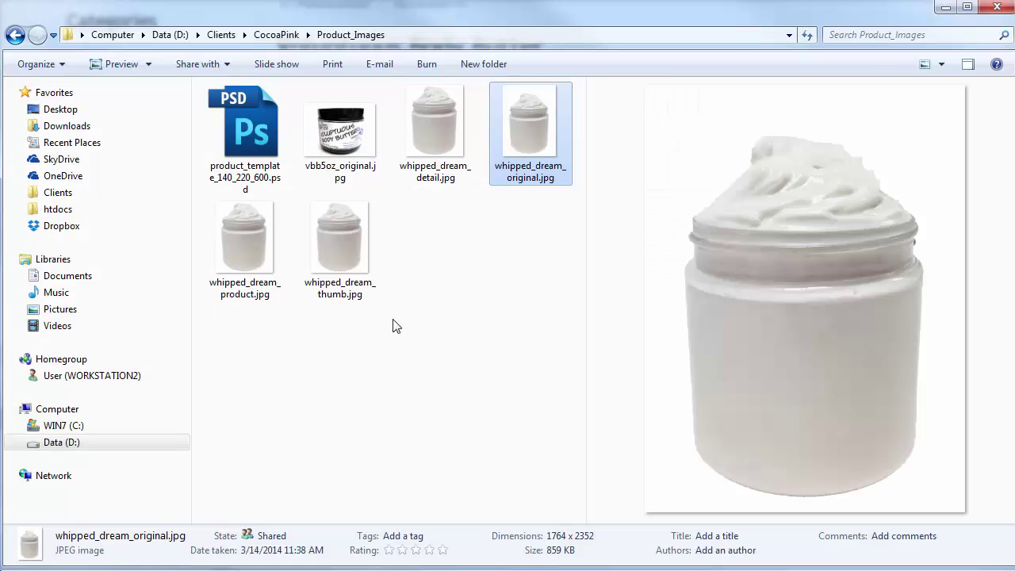
Place vbb5oz_original.jpg from the Product_Images folder into the Photoshop template as a new layer and hide the Background copy layer
left_click_drag(555, 11, 738, 38)
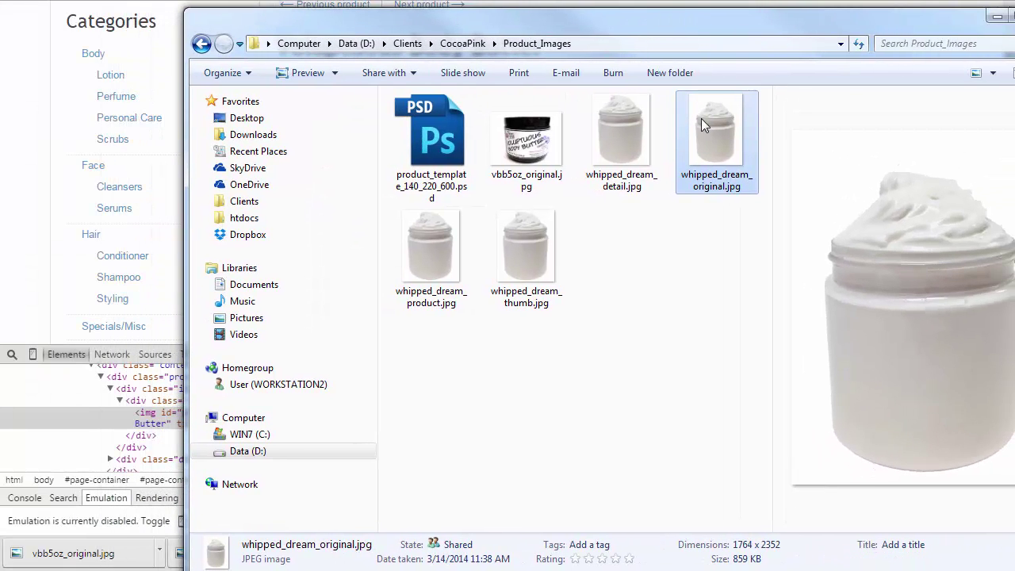
left_click_drag(601, 33, 753, 32)
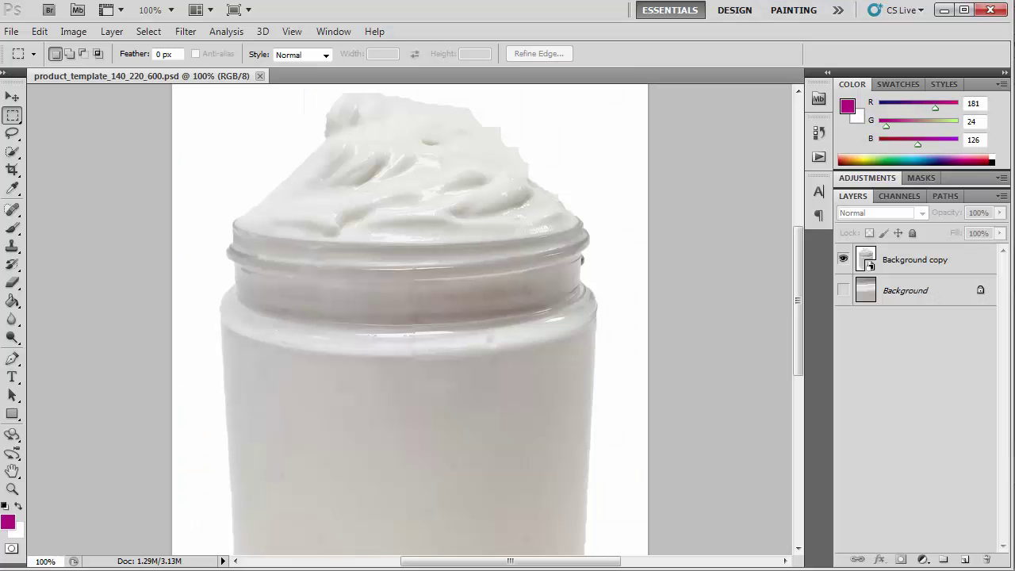
key("alt+Tab")
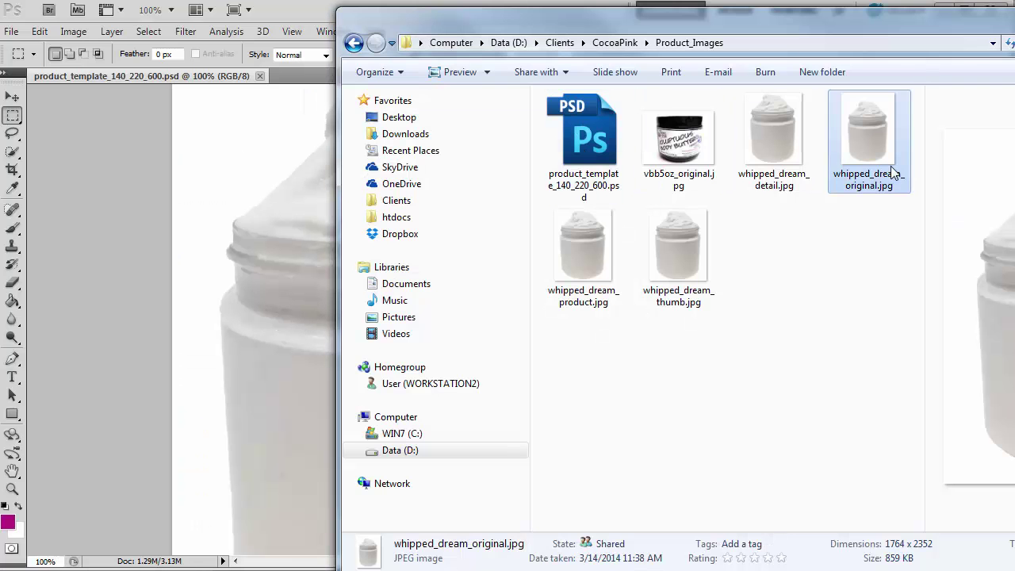
left_click_drag(680, 135, 345, 379)
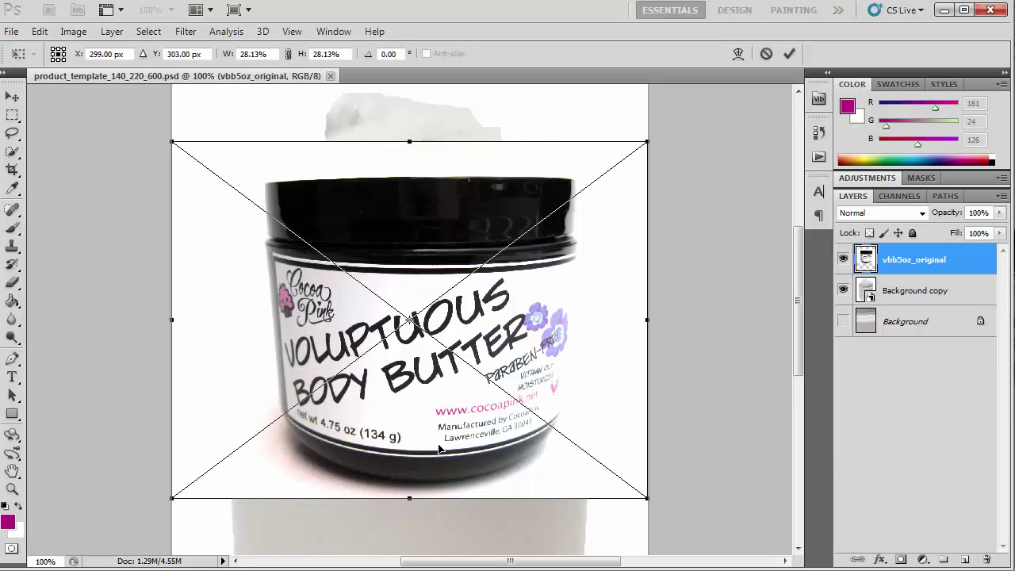
key("Return")
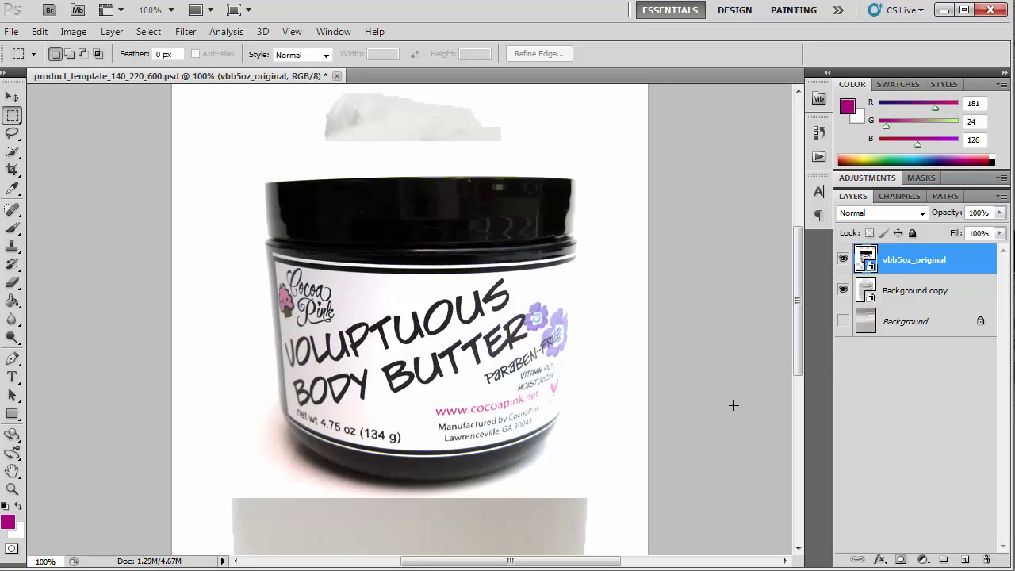
left_click(843, 290)
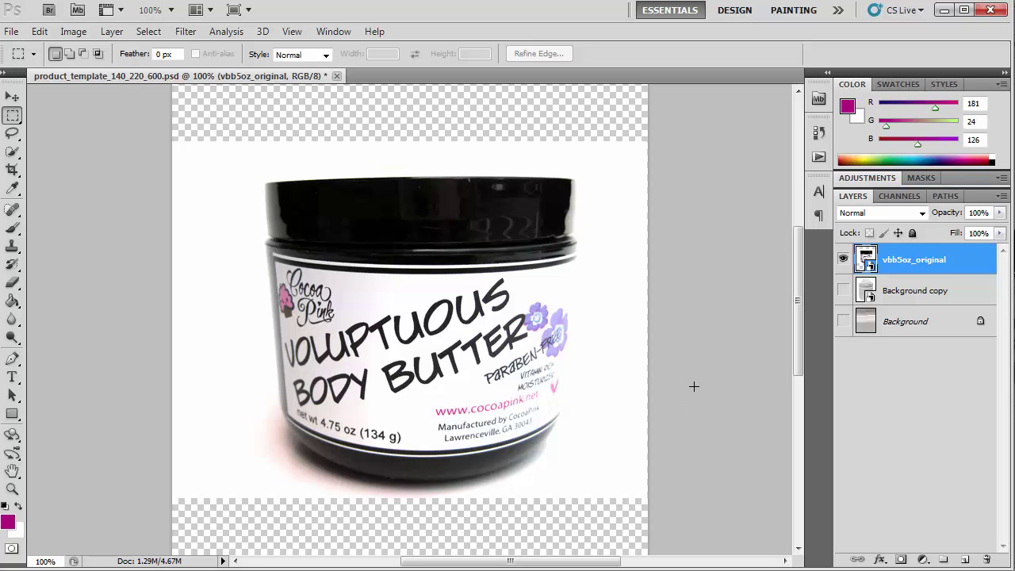
Check the template's pixel dimensions in Image Size without changing them
key("ctrl+minus")
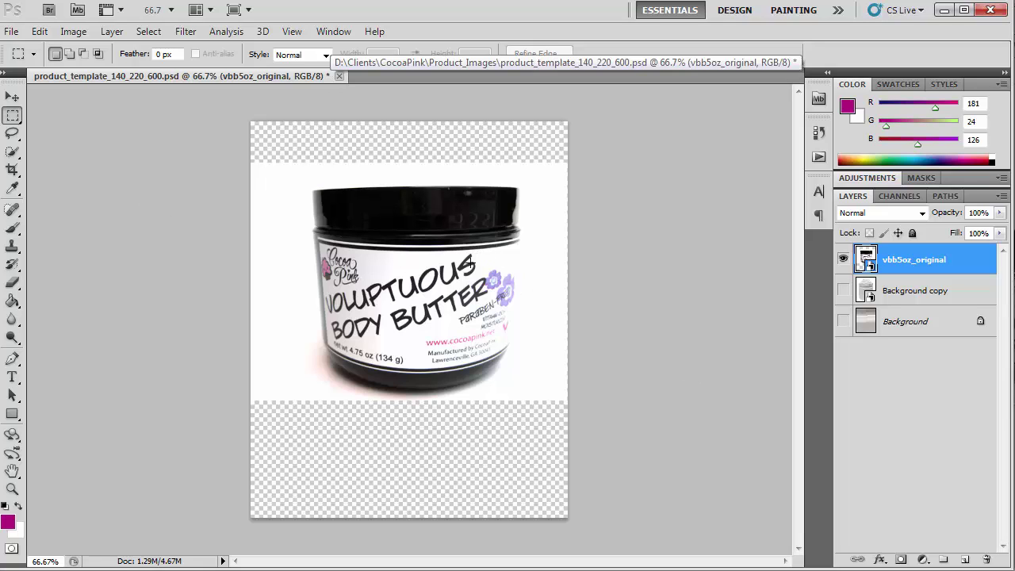
left_click(73, 31)
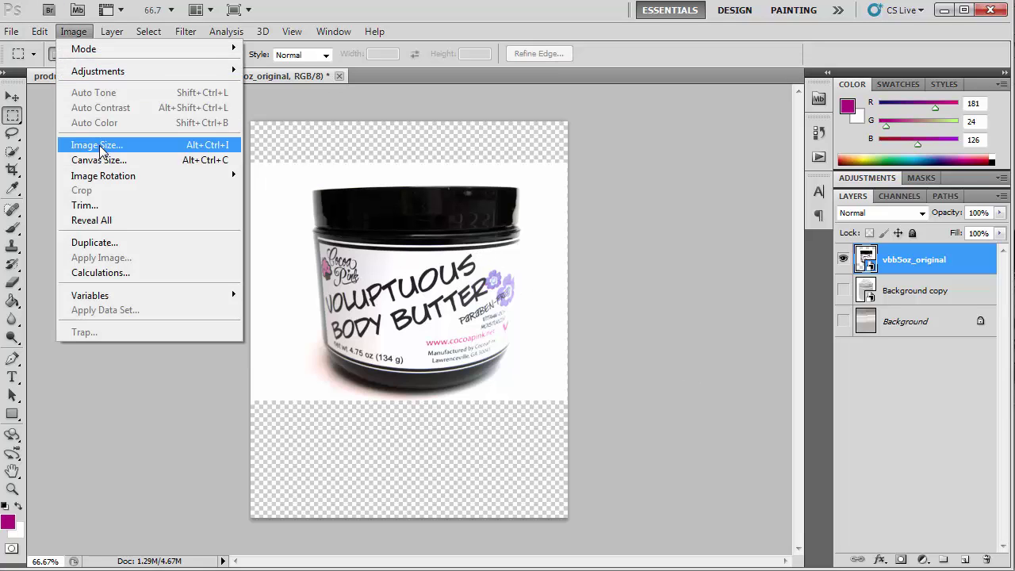
left_click(97, 145)
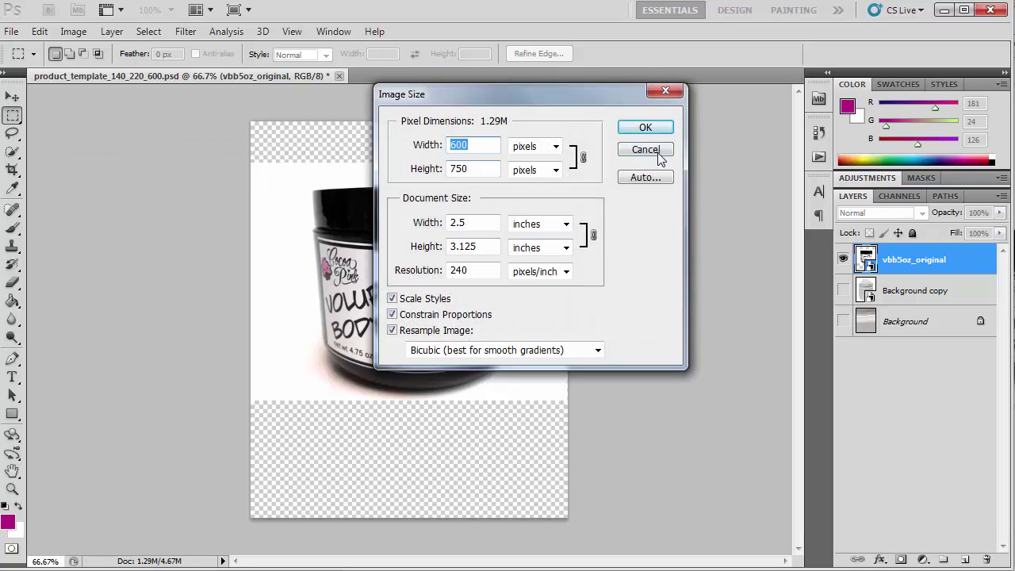
left_click(654, 151)
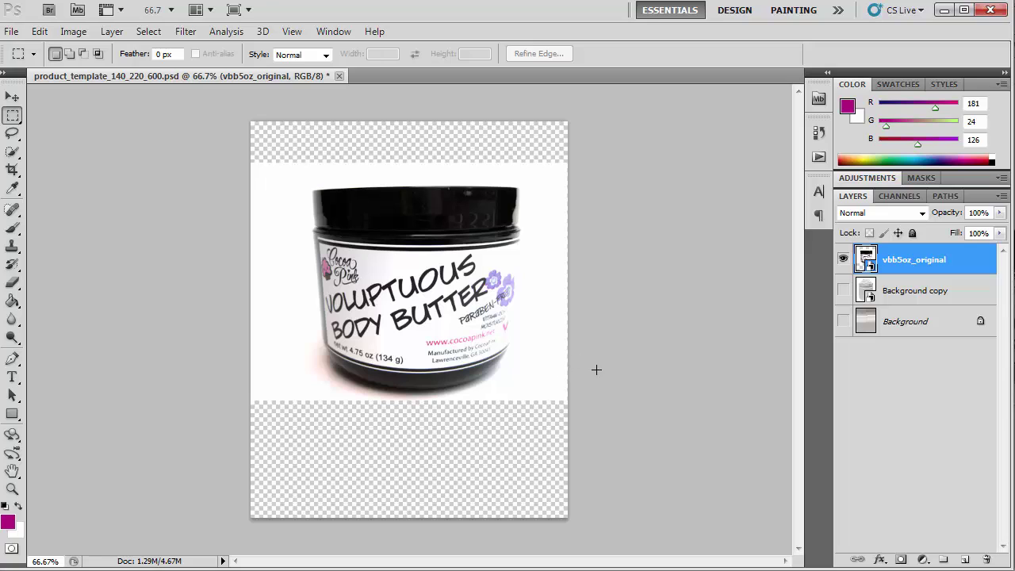
Free-transform the body butter layer, scaling it proportionally from its center to about 38.7% and nudging it left to X 284 px
key("ctrl+t")
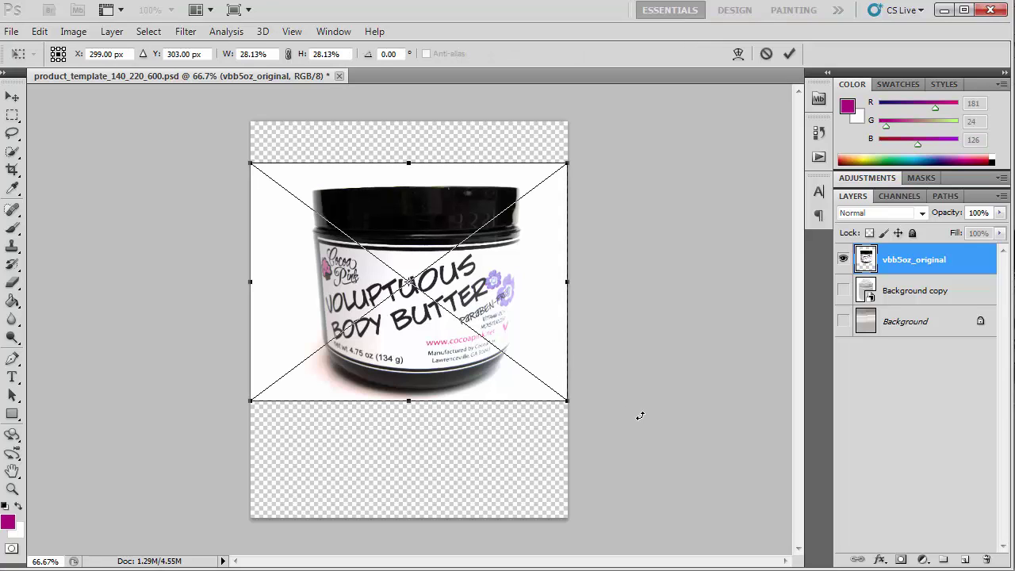
left_click_drag(568, 399, 627, 447)
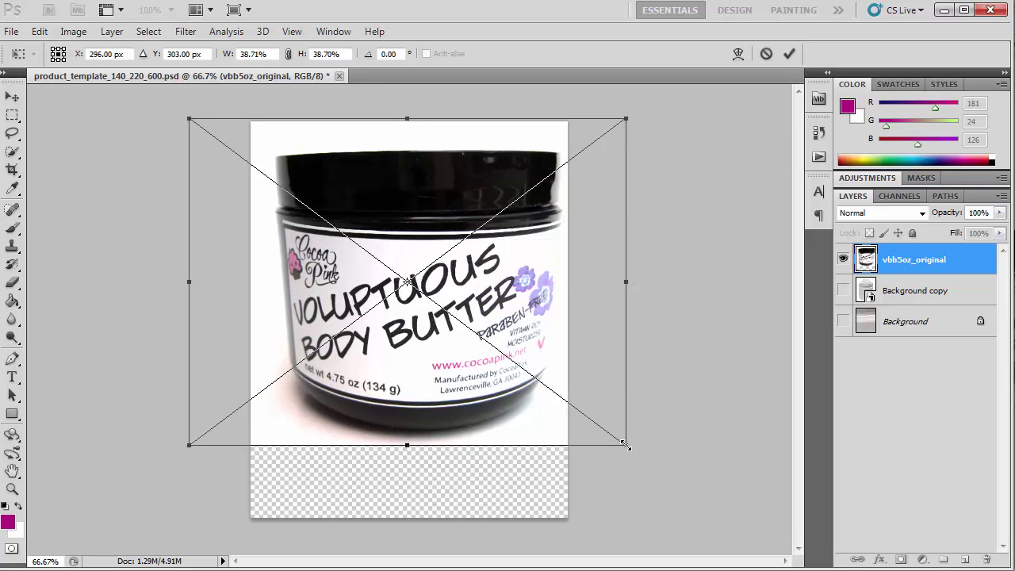
key("shift+Left")
key("Left")
key("Left")
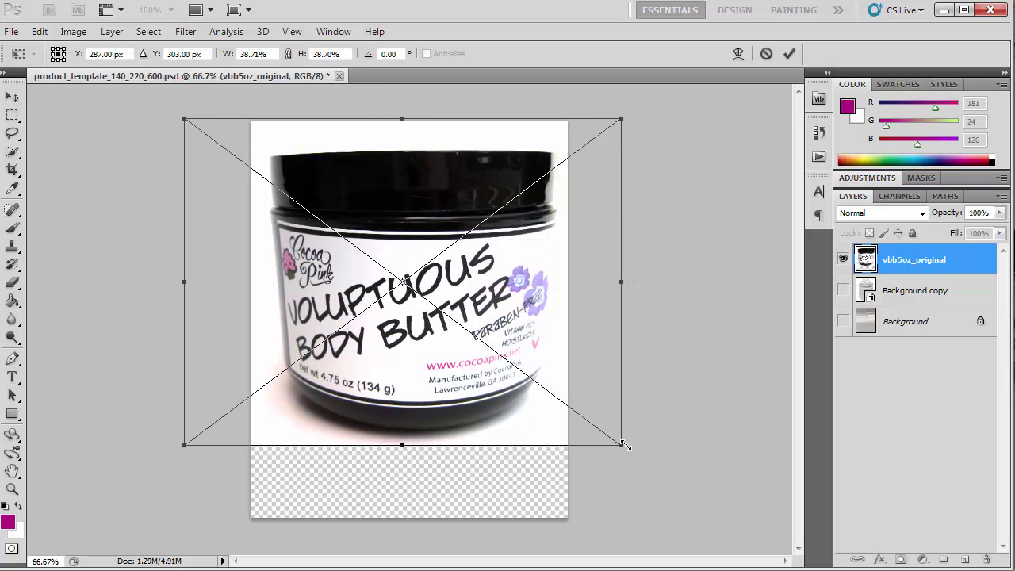
key("Left")
key("Left")
key("Left")
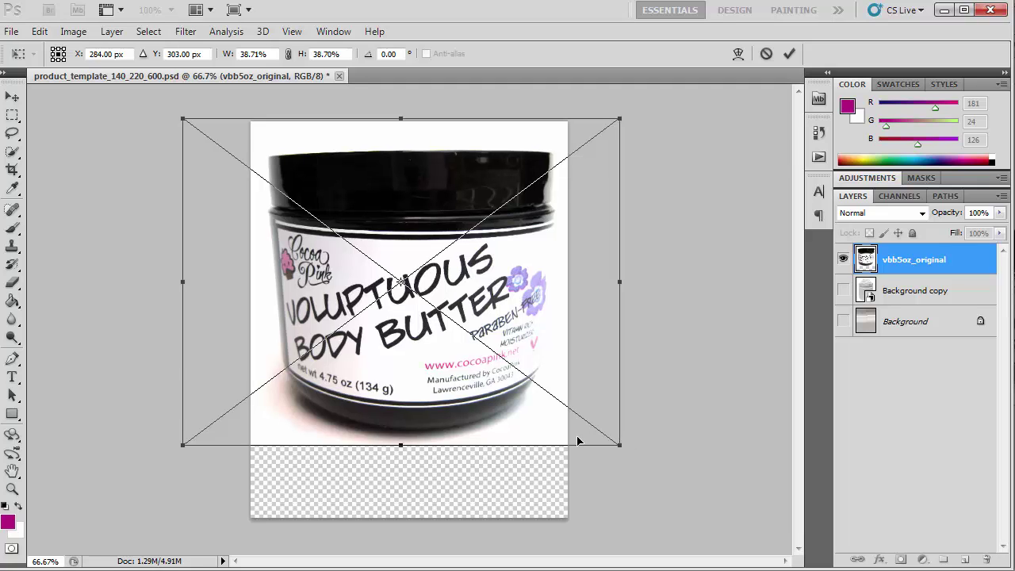
Scale the body butter layer proportionally from its center to about 40.2% and move it to X 281 px, Y 361.5 px
left_click_drag(620, 445, 627, 451)
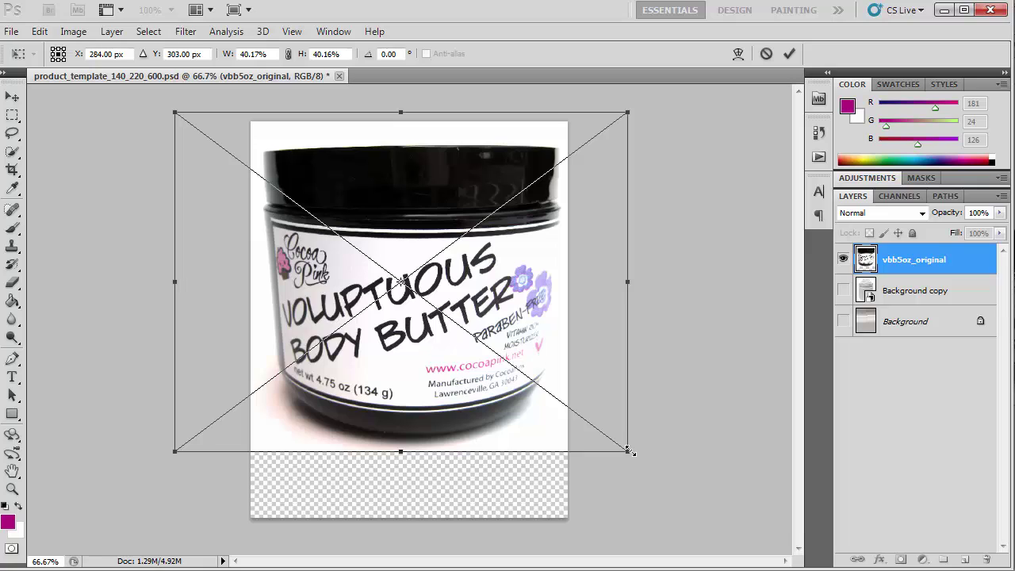
key("Left")
key("Left")
key("Left")
key("shift+Down")
key("shift+Down")
key("shift+Down")
key("shift+Down")
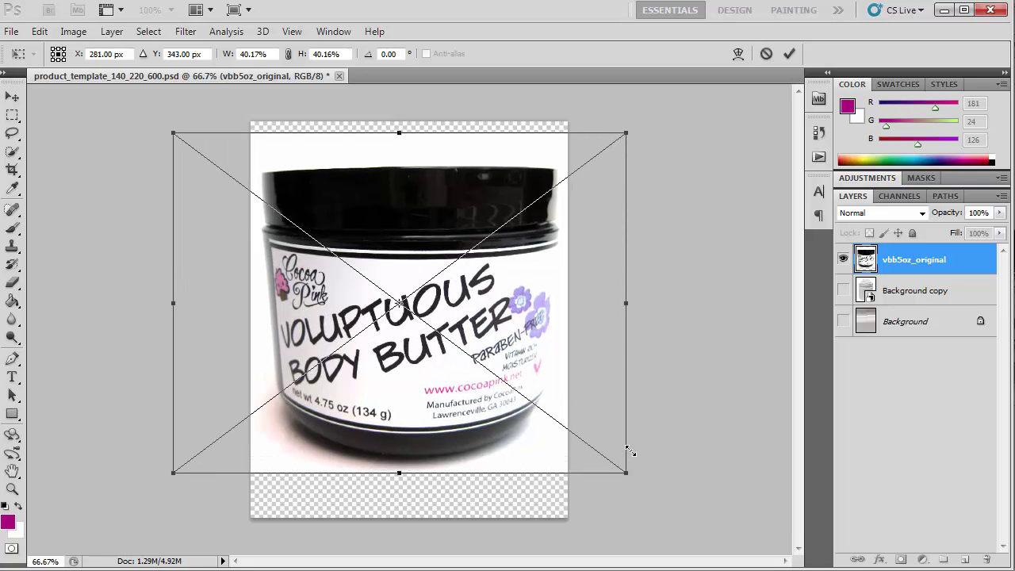
key("shift+Down")
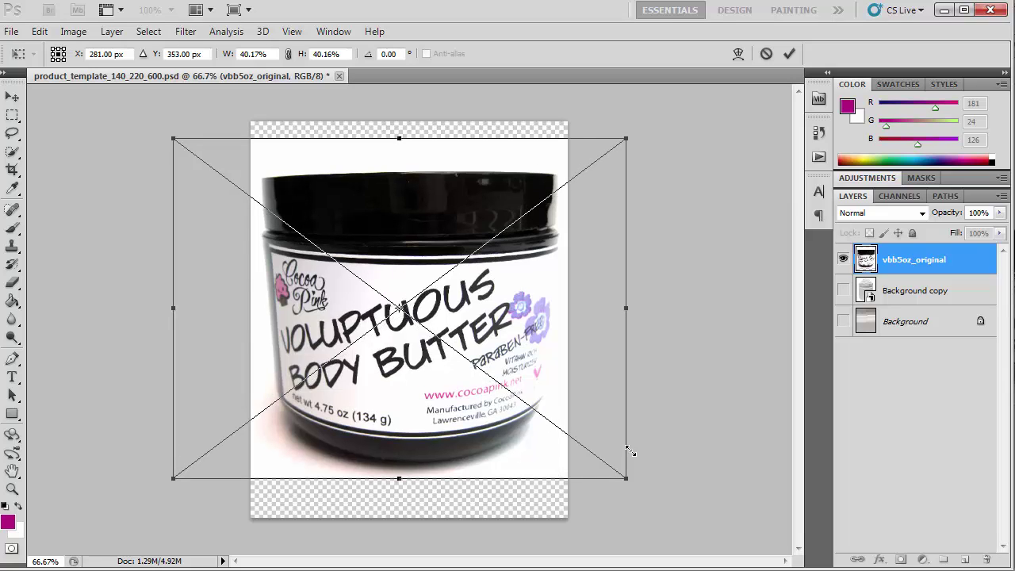
key("shift+Down")
key("Up")
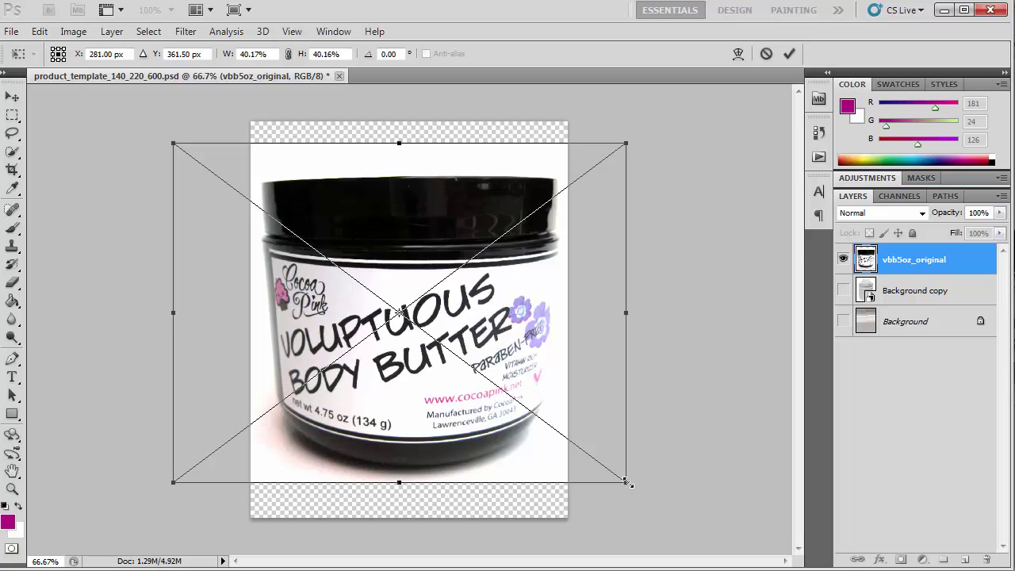
Enlarge the body butter layer to about 41.2%, apply the transform, and nudge the layer down one large increment with the Move tool
left_click_drag(628, 482, 631, 481)
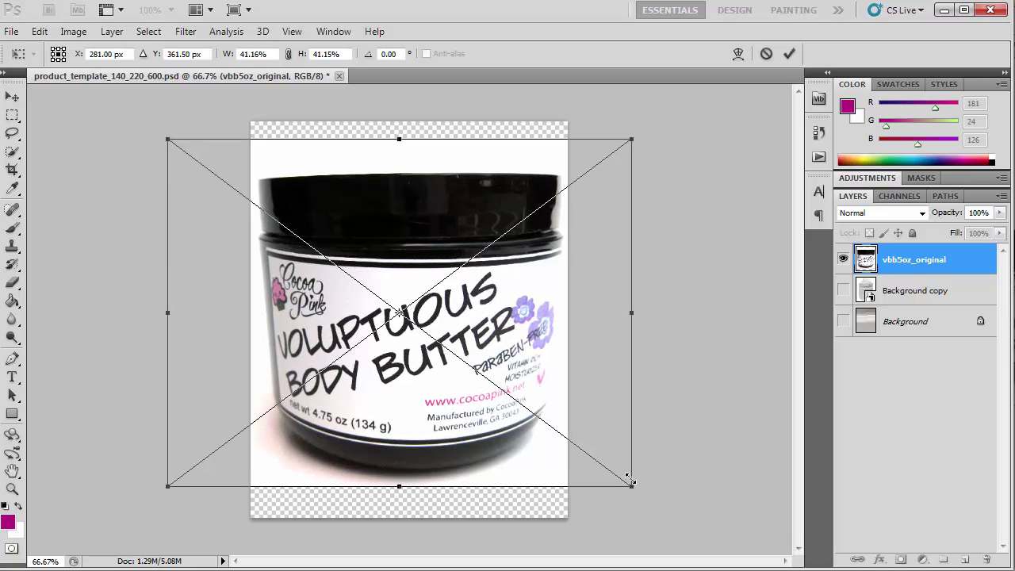
key("Return")
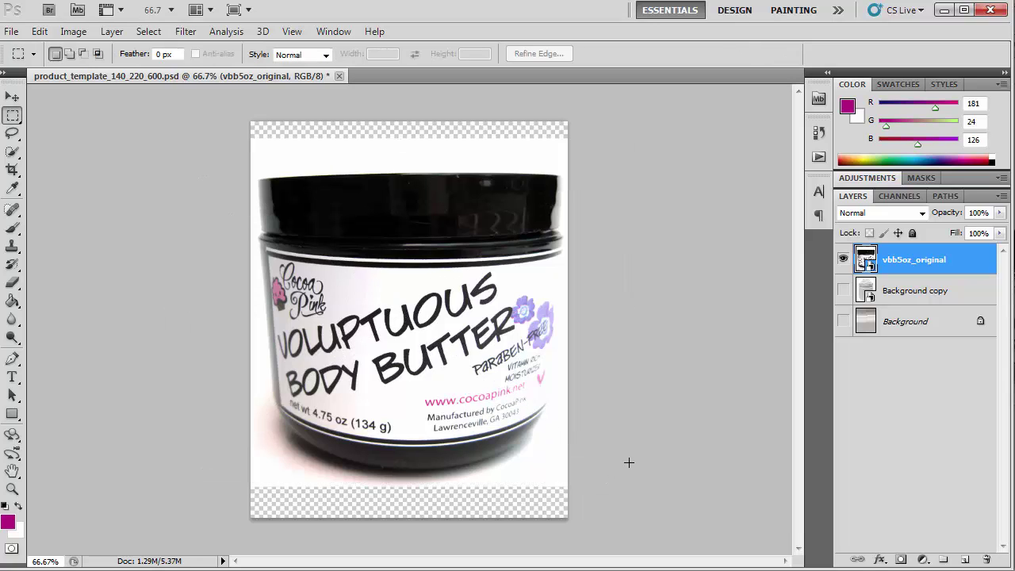
left_click(14, 96)
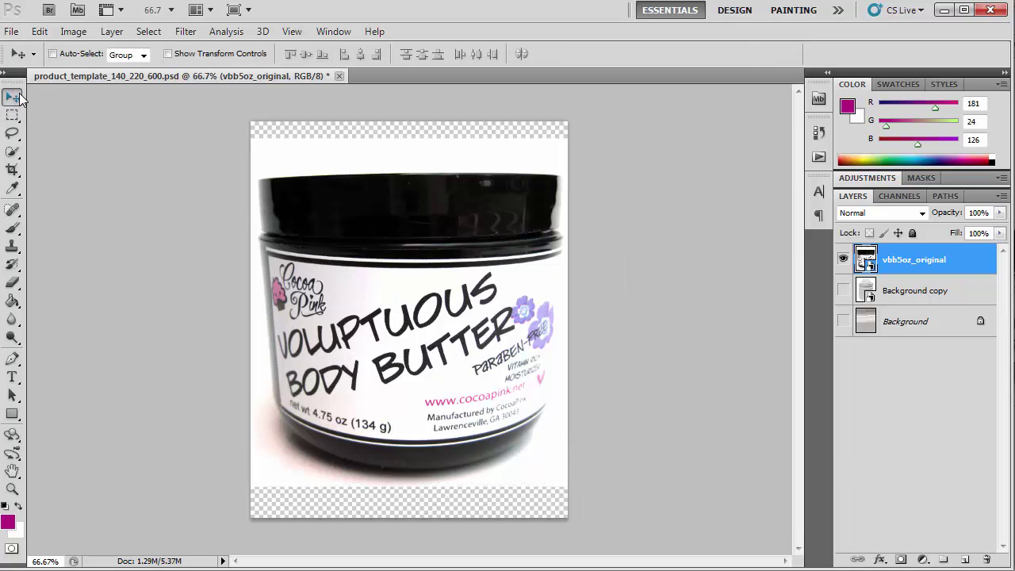
key("shift+Down")
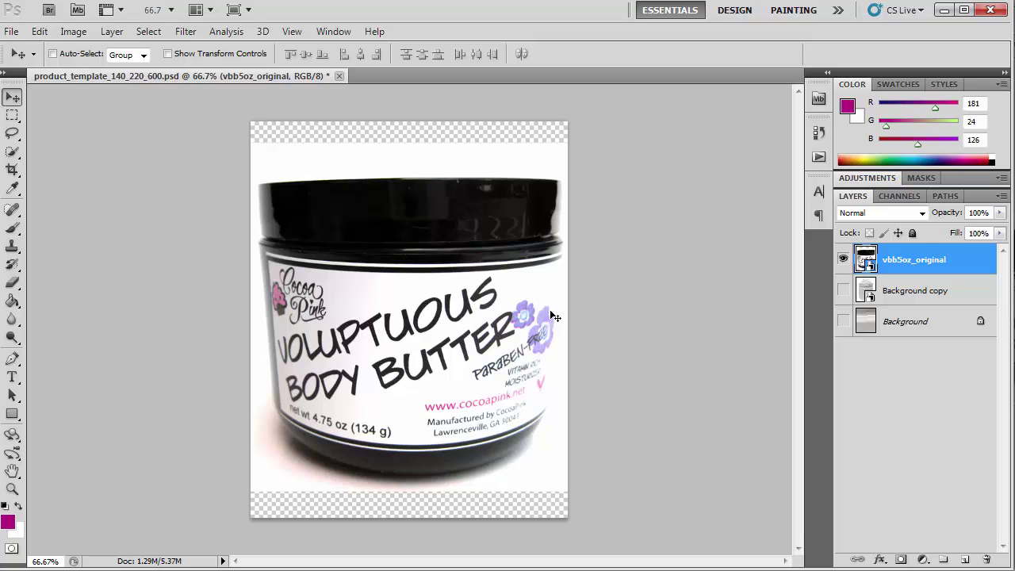
Add a new layer above Background copy filled with white, then hide it and reselect the vbb5oz_original layer
left_click(13, 301)
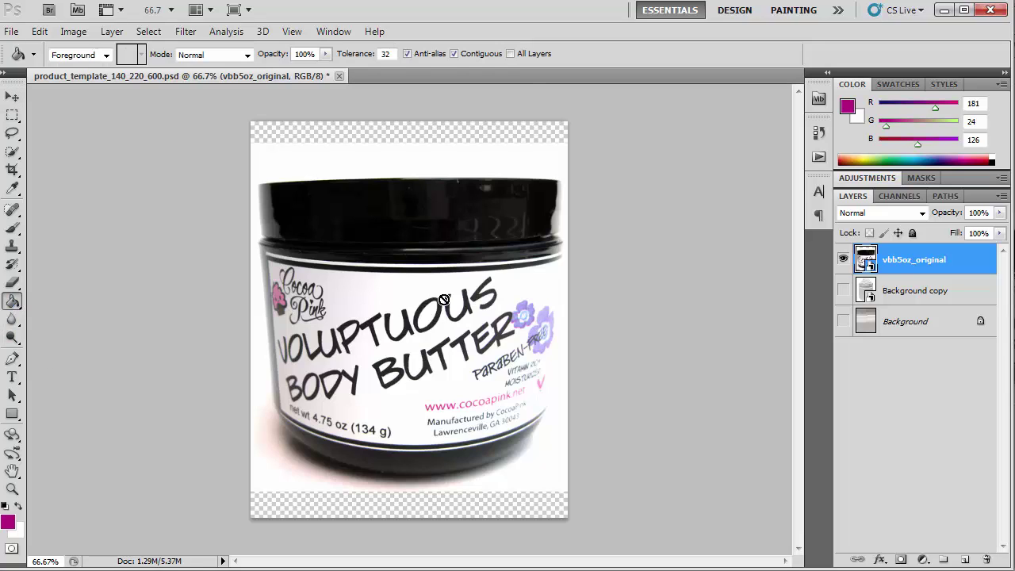
left_click(931, 292)
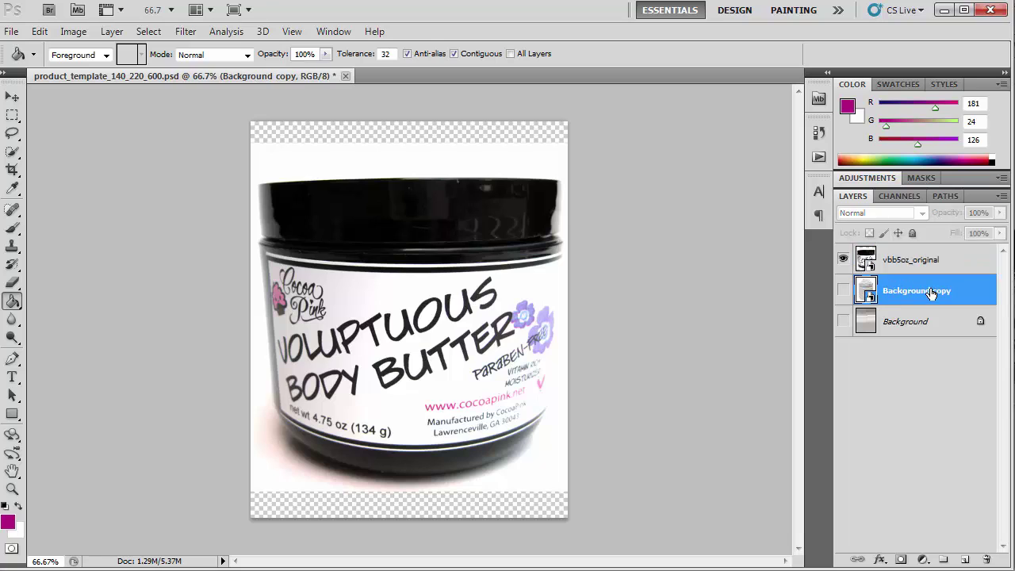
key("ctrl+shift+n")
key("Return")
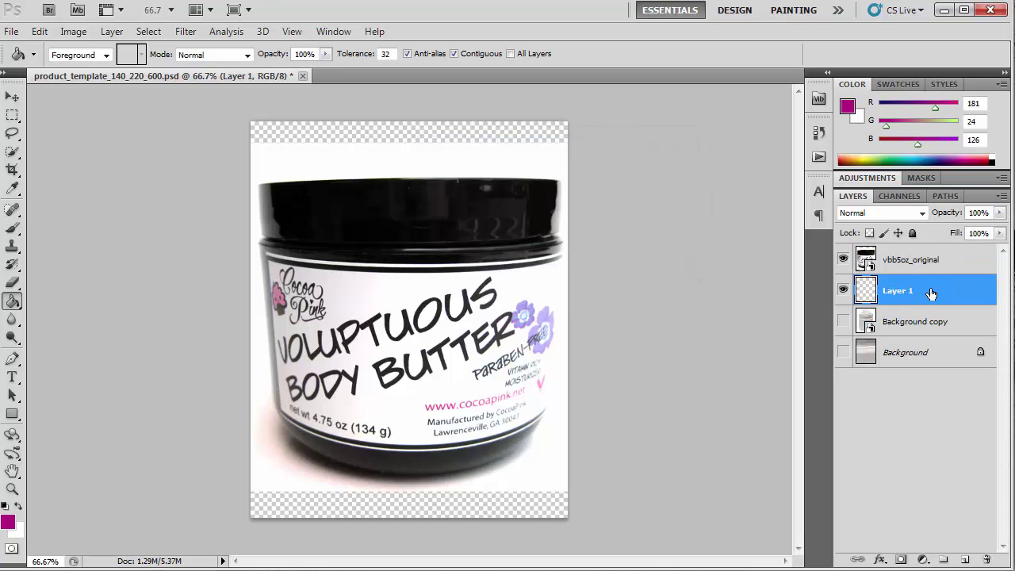
left_click(19, 507)
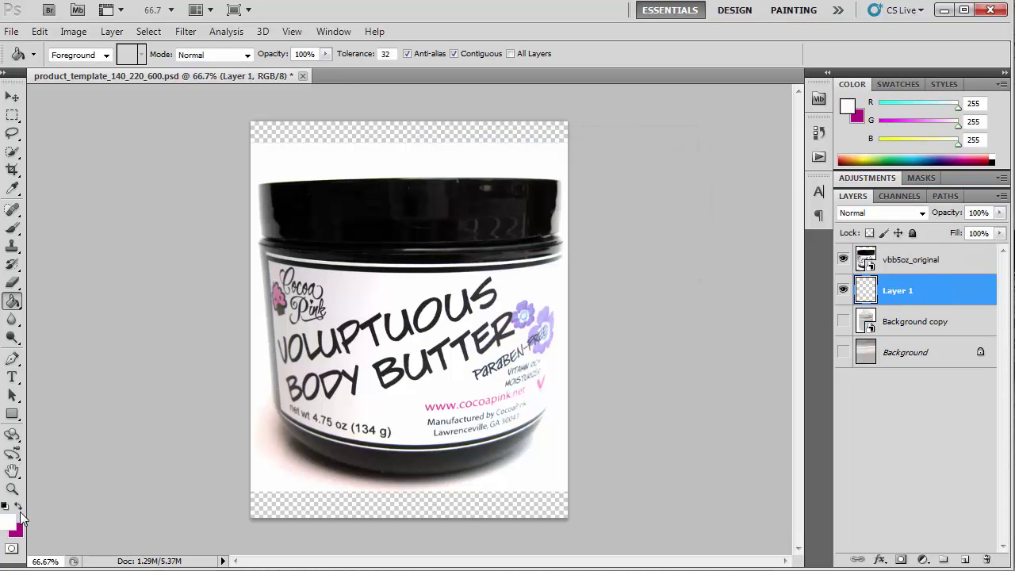
left_click(323, 511)
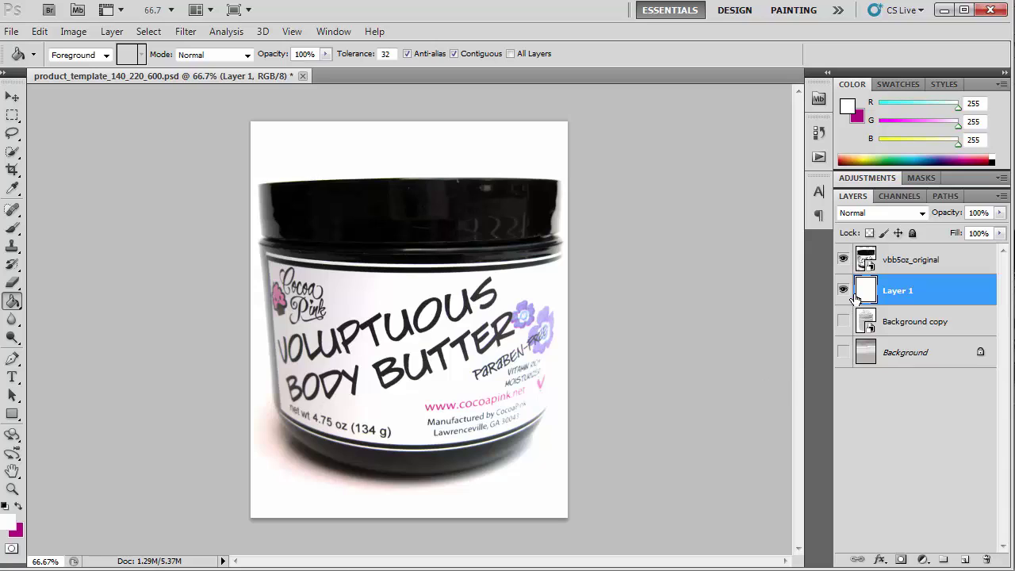
left_click(912, 258)
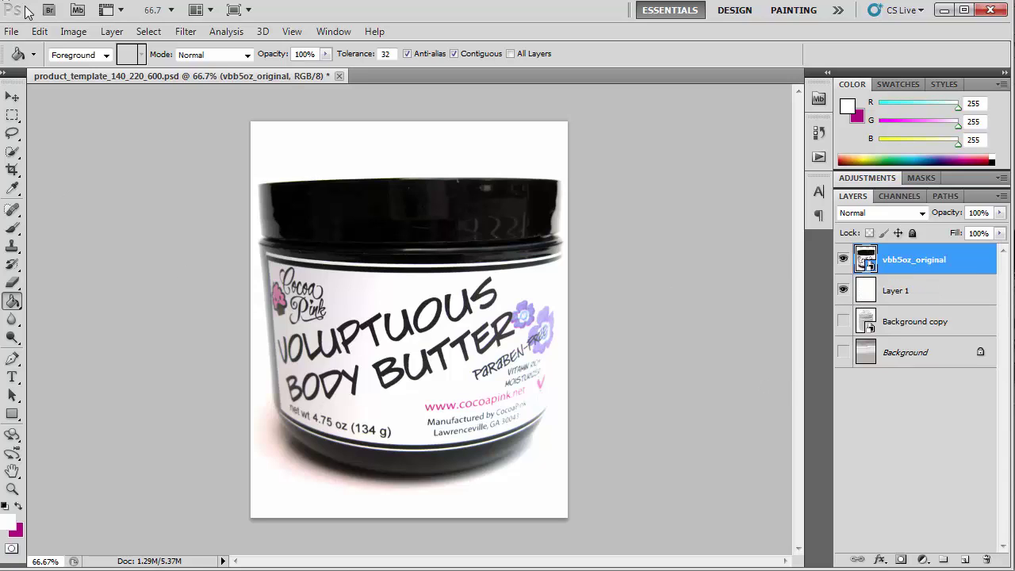
left_click(843, 291)
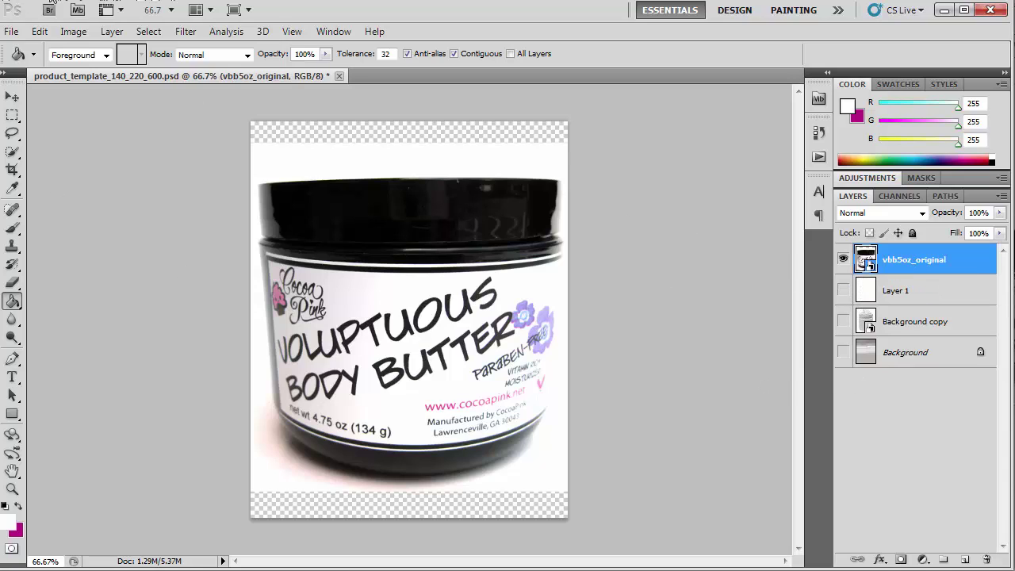
Export the 600 px wide image for the web as a JPEG named vbb5oz_detail.jpg in the Product_Images folder
left_click(11, 31)
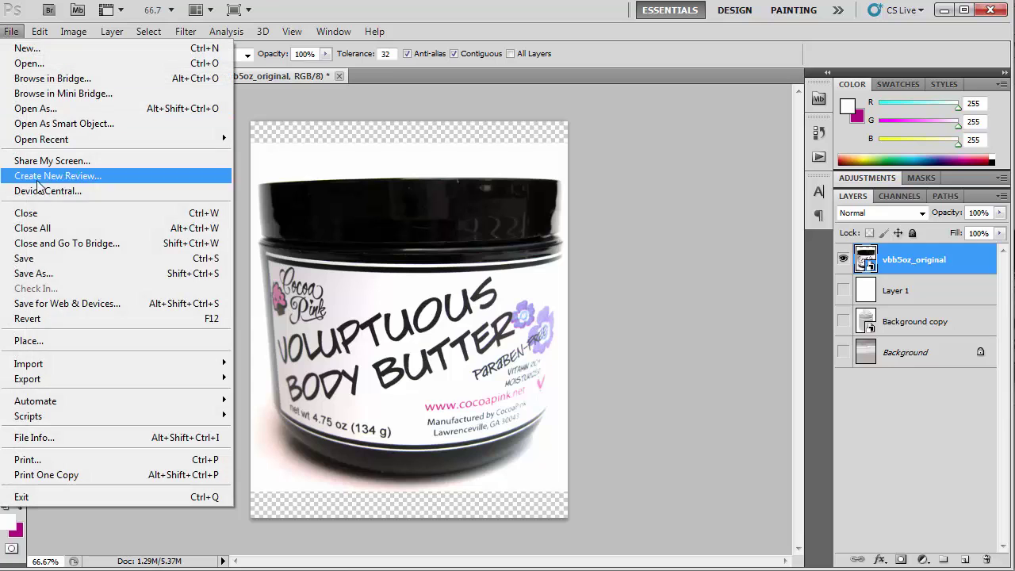
left_click(117, 304)
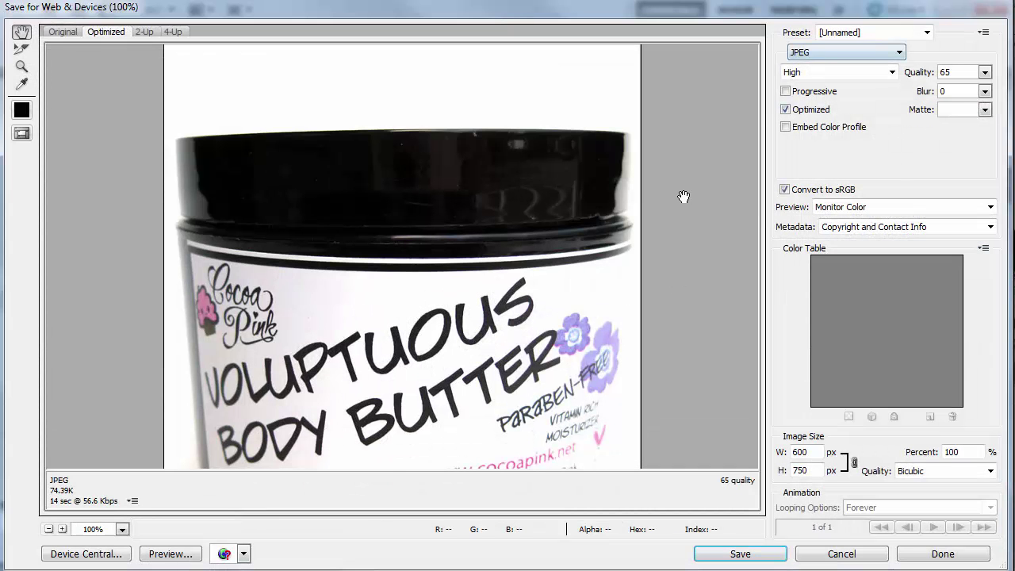
left_click_drag(537, 368, 528, 304)
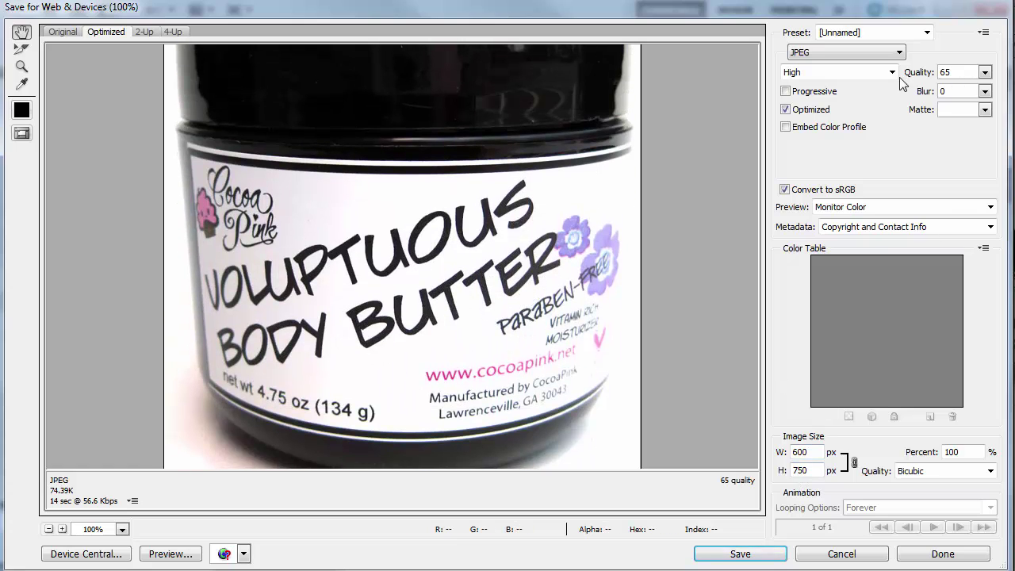
left_click(773, 559)
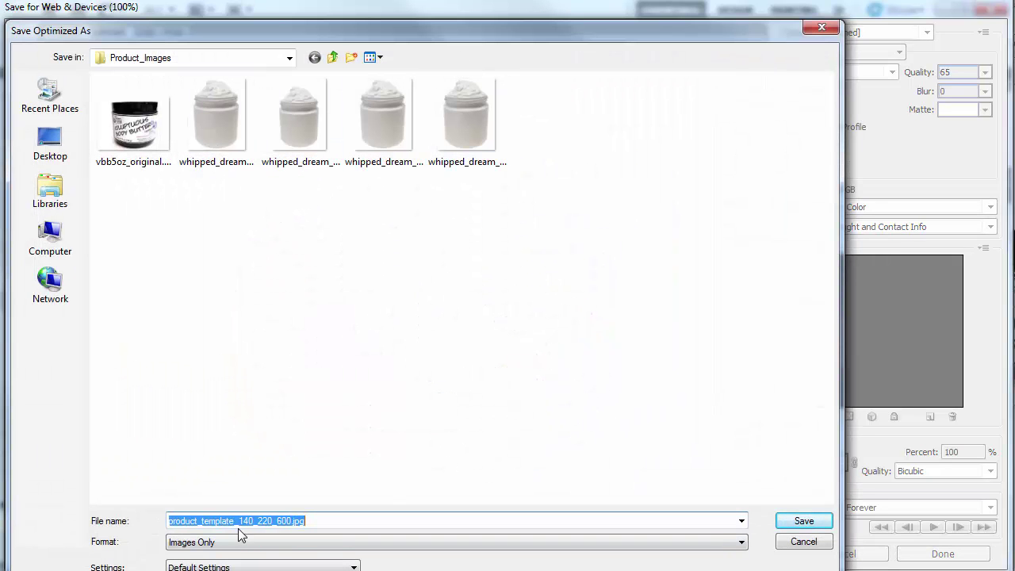
left_click(115, 163)
double_click(214, 521)
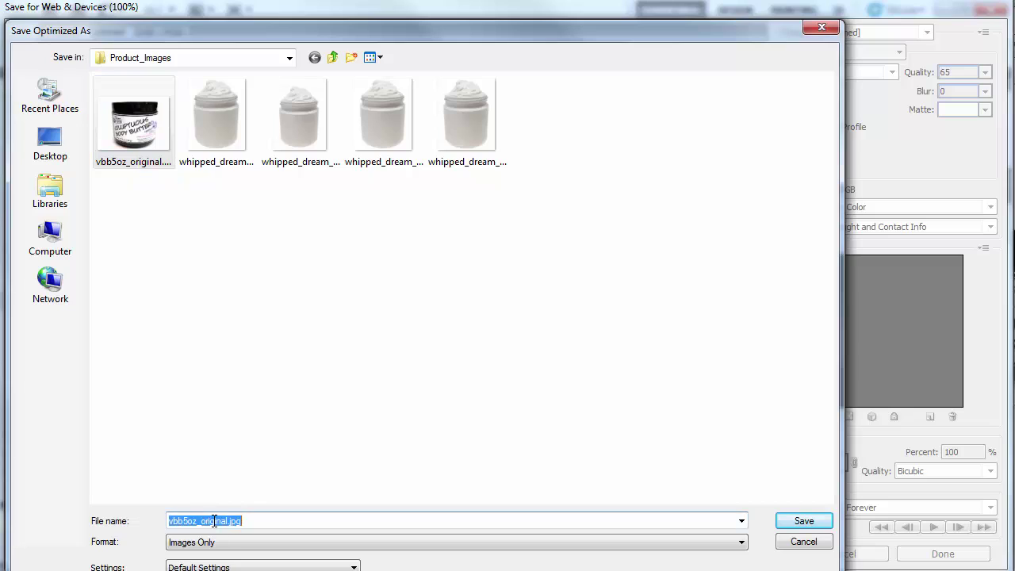
left_click(230, 522)
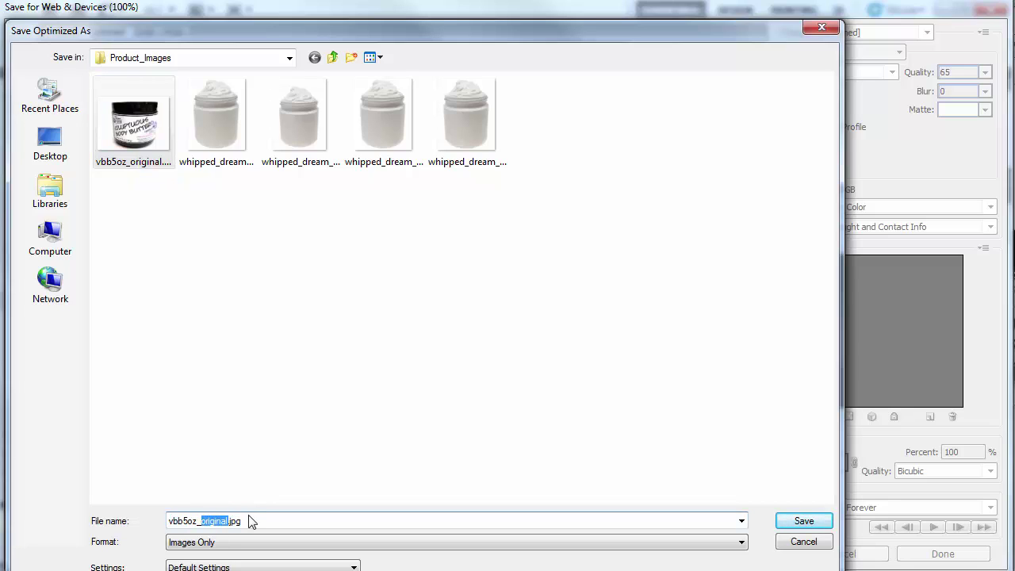
type("deta")
left_click(821, 525)
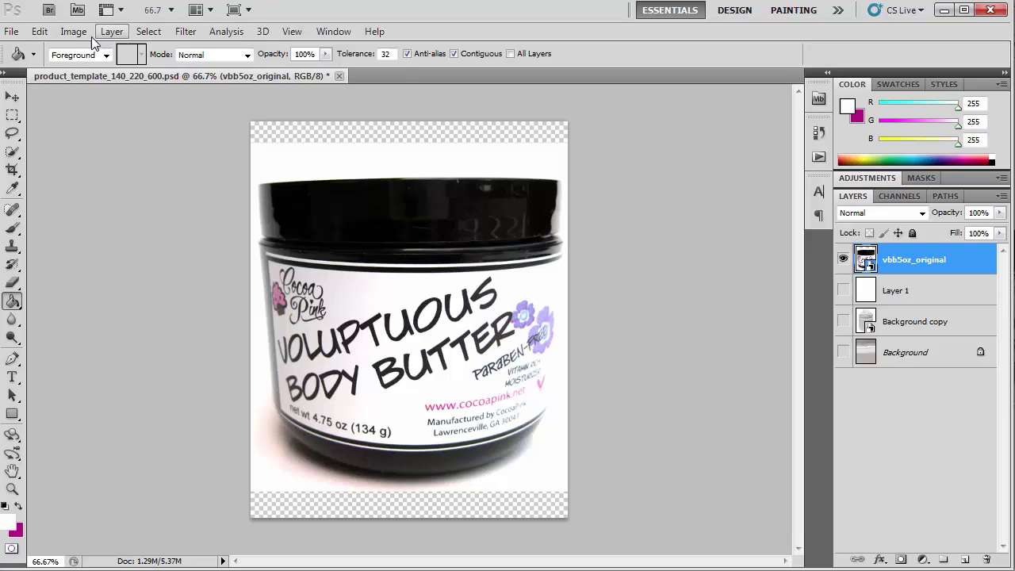
Resize the image to a width of 220 pixels with proportions constrained
left_click(73, 34)
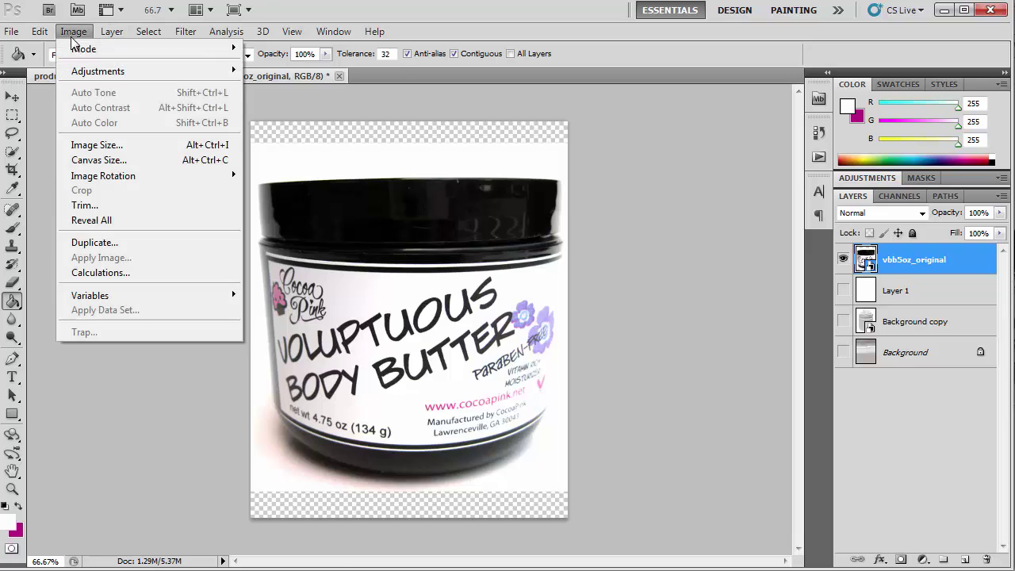
left_click(131, 146)
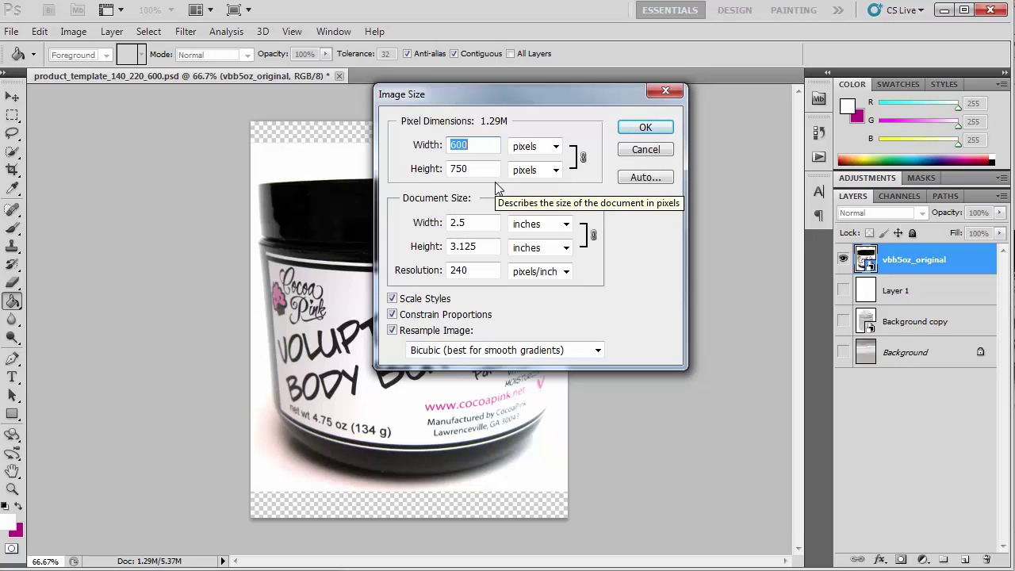
type("220")
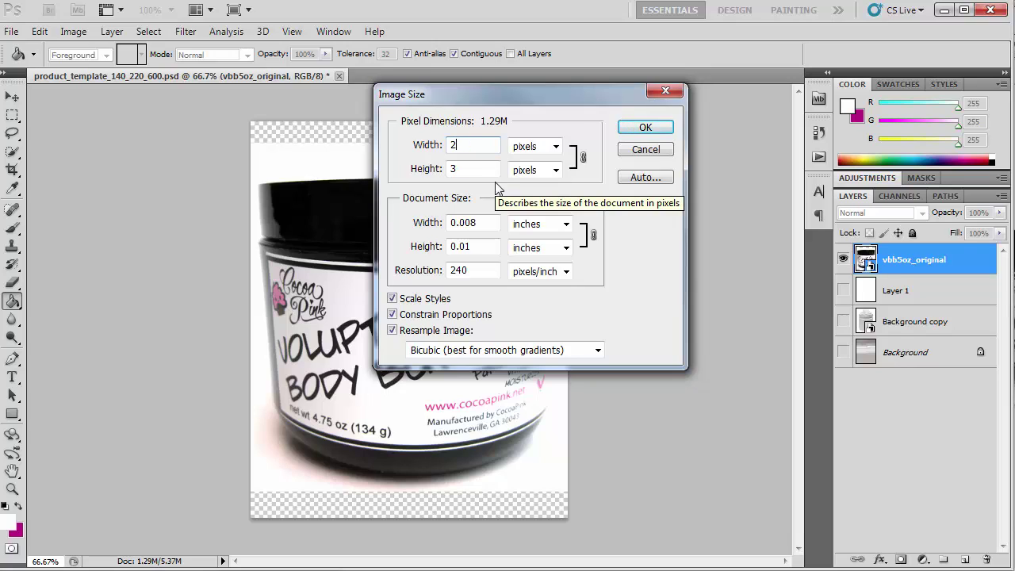
left_click(643, 127)
Export the resized image for the web as a JPEG named vbb5oz_product.jpg in the Product_Images folder
left_click(12, 32)
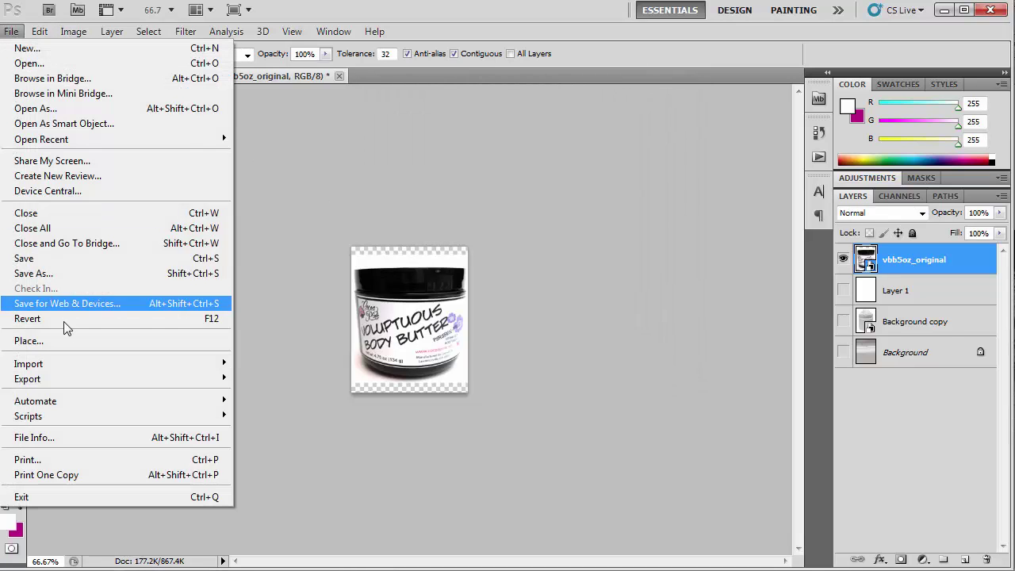
left_click(69, 303)
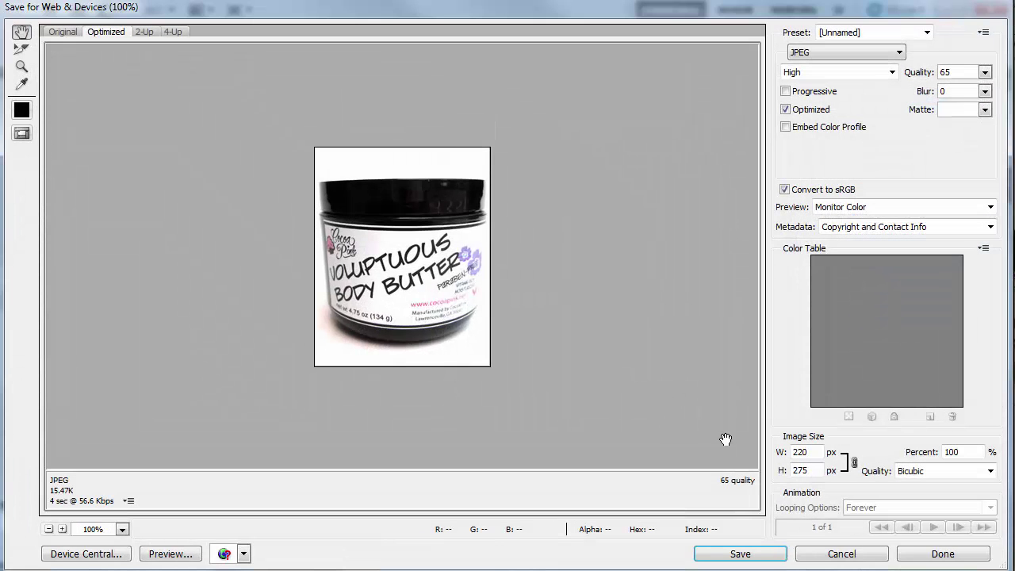
left_click(742, 553)
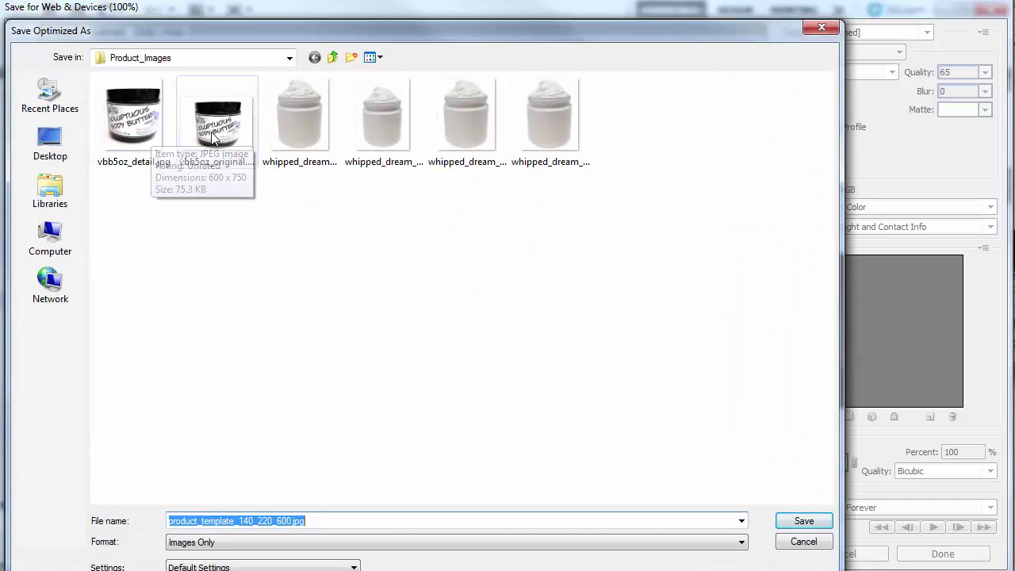
left_click(161, 138)
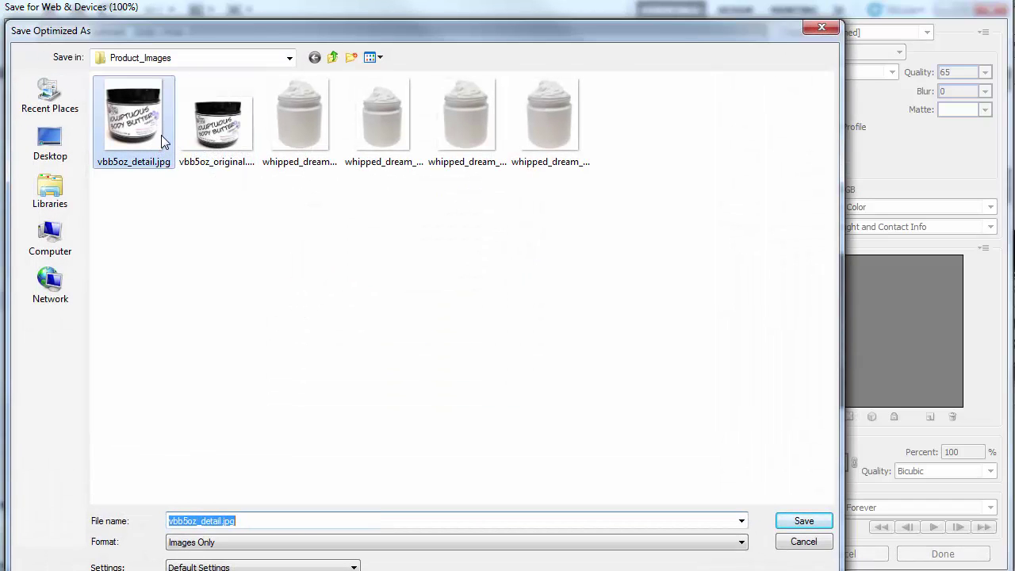
left_click(212, 523)
left_click(223, 522)
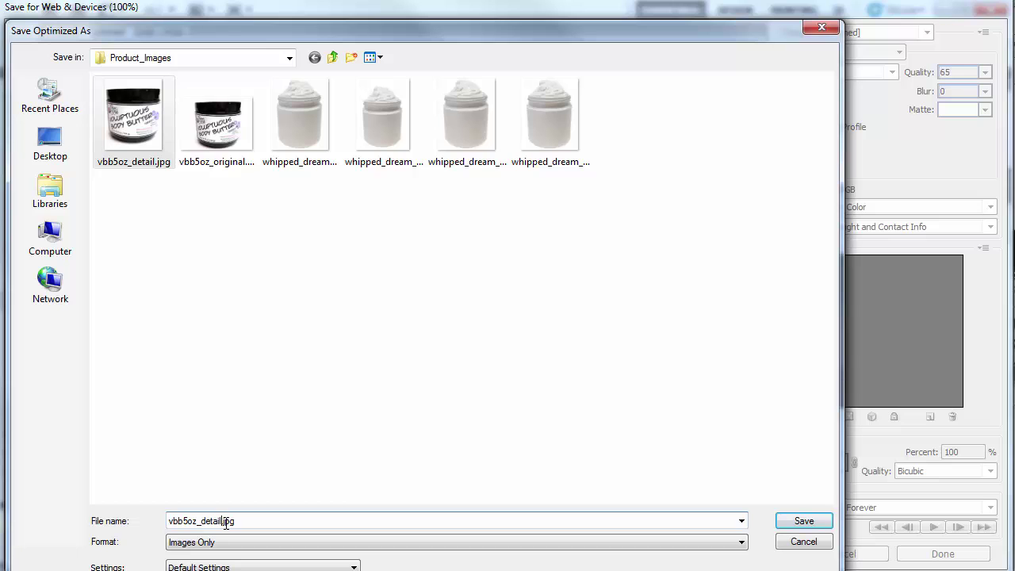
type("product")
key("Return")
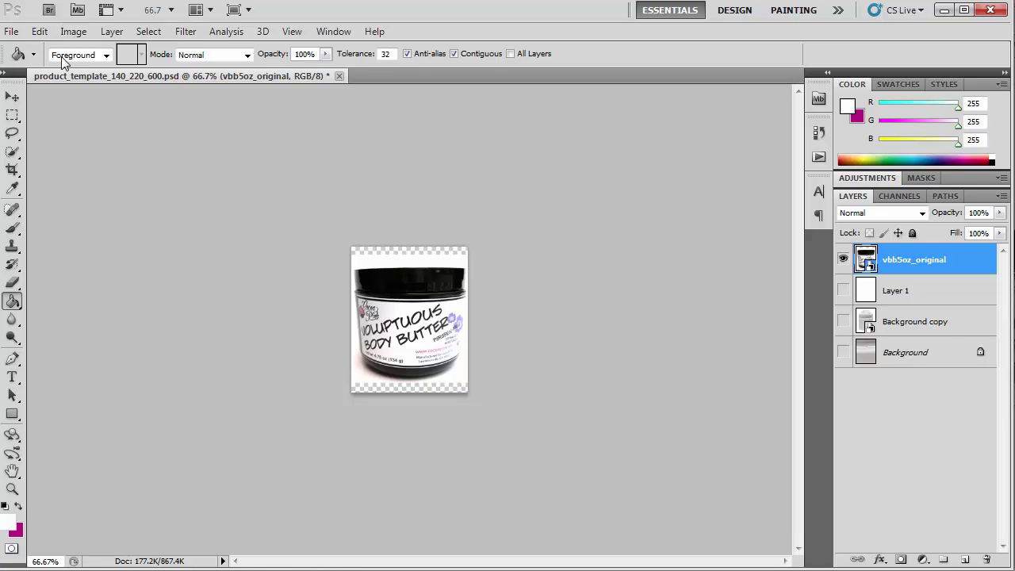
left_click(12, 33)
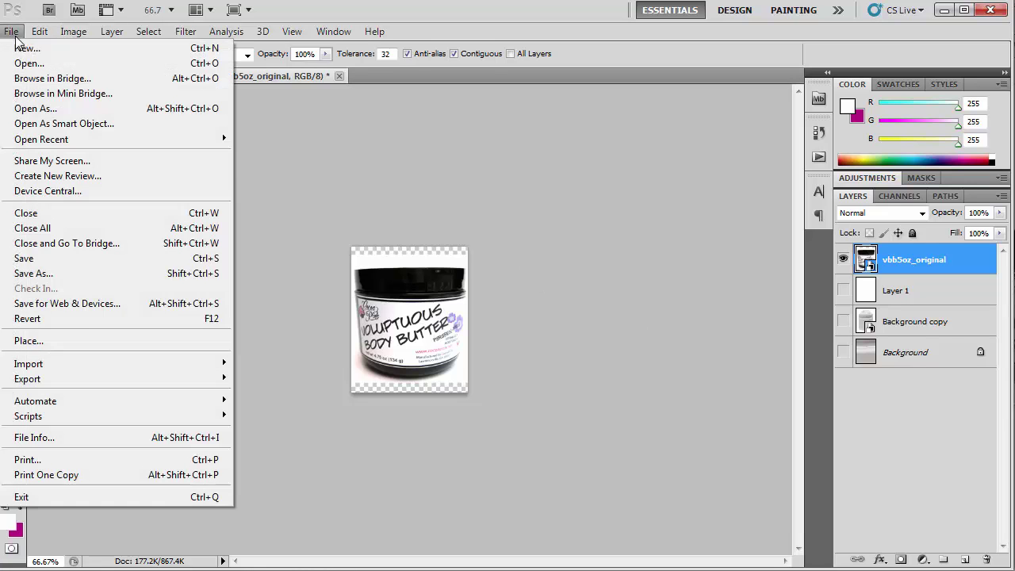
left_click(113, 304)
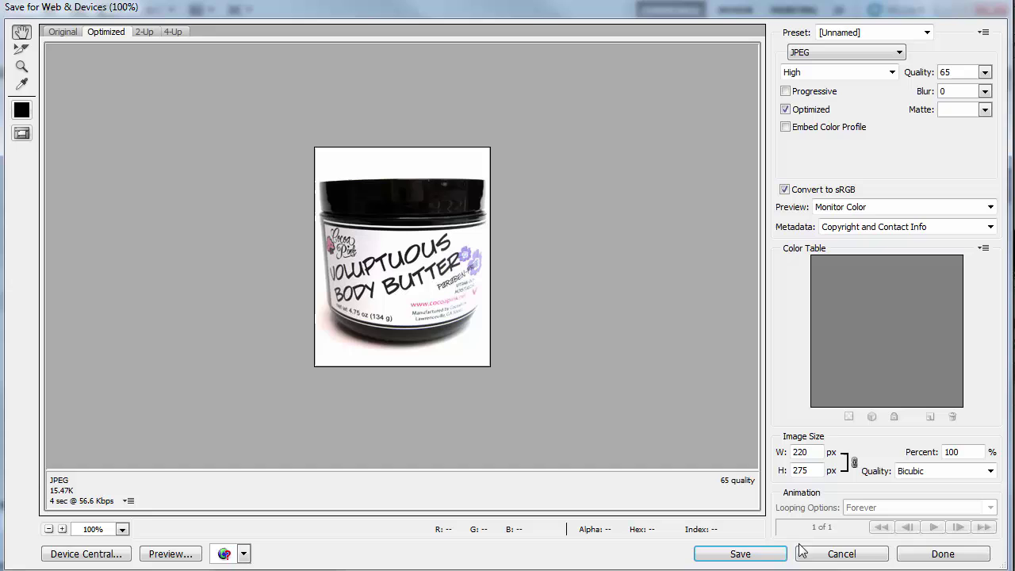
left_click(865, 558)
Resize the image to a width of 140 pixels with proportions constrained
left_click(73, 31)
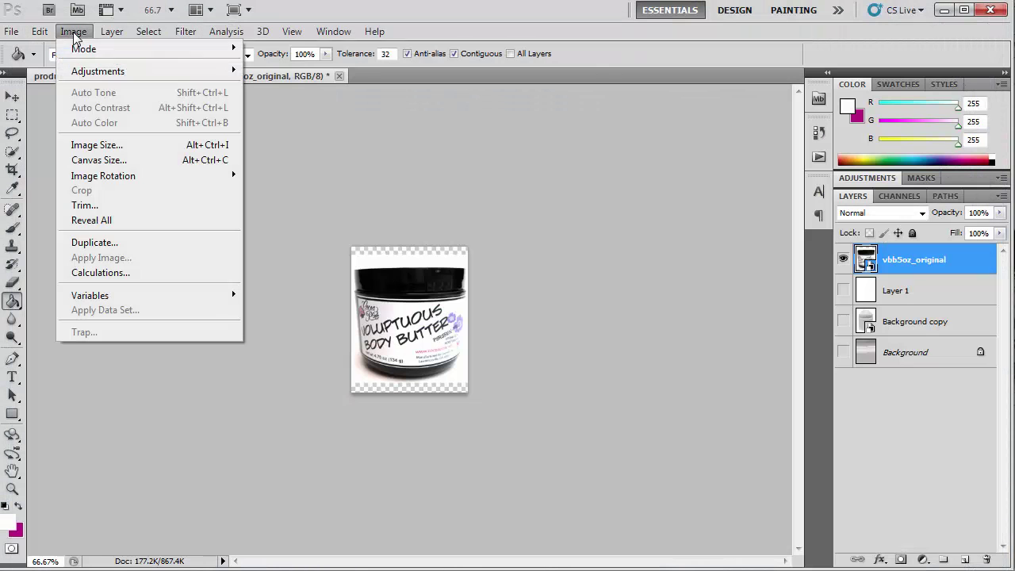
left_click(68, 142)
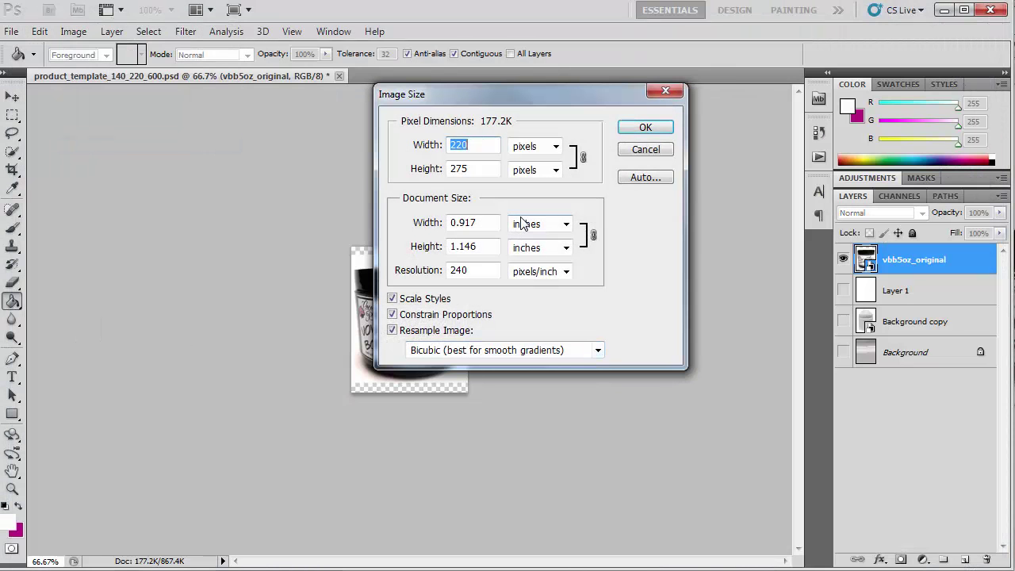
type("140")
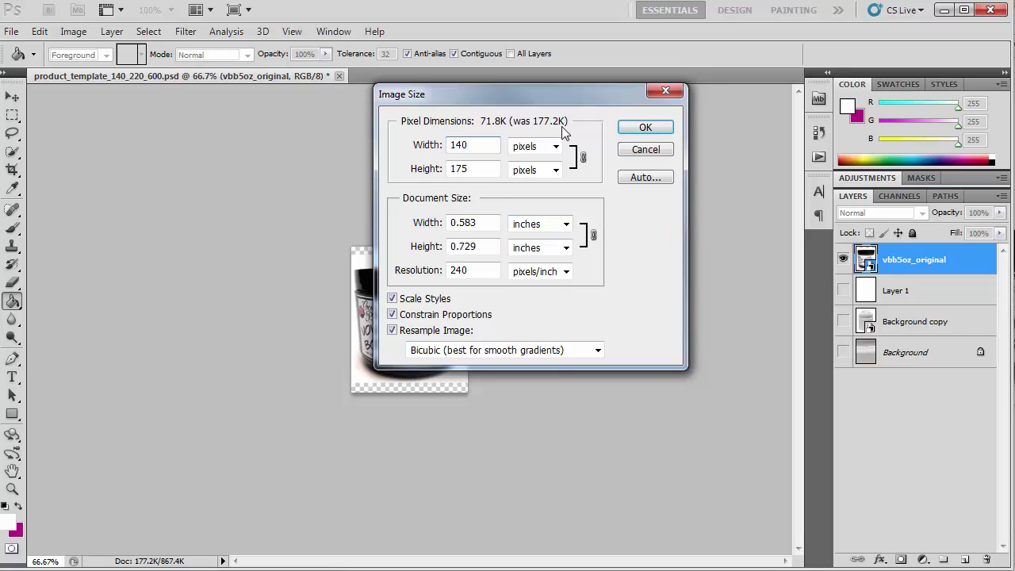
left_click(646, 127)
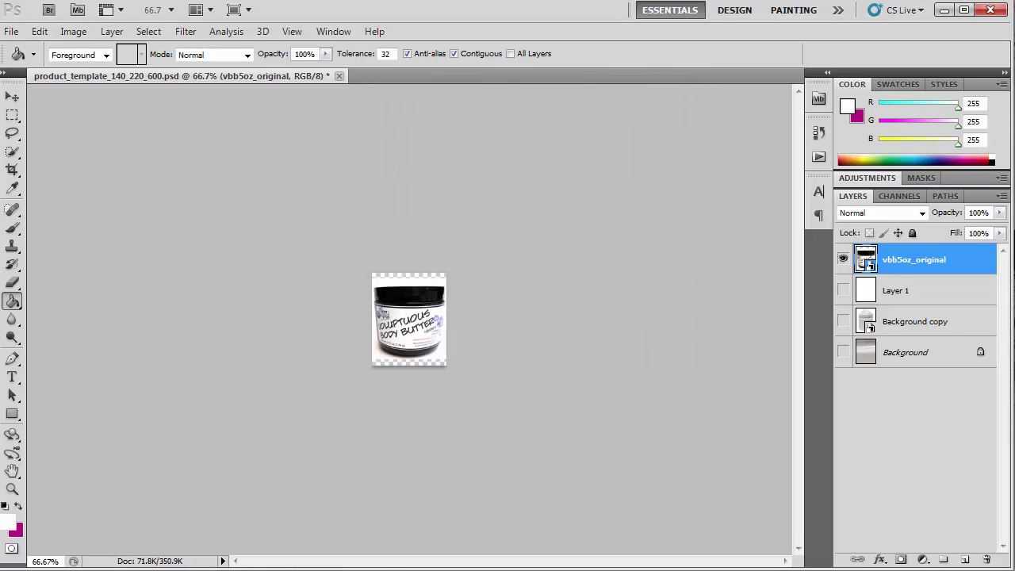
Export the 140 px wide image for the web as a JPEG named vbb5oz_thumb.jpg in the Product_Images folder
left_click(11, 31)
left_click(90, 302)
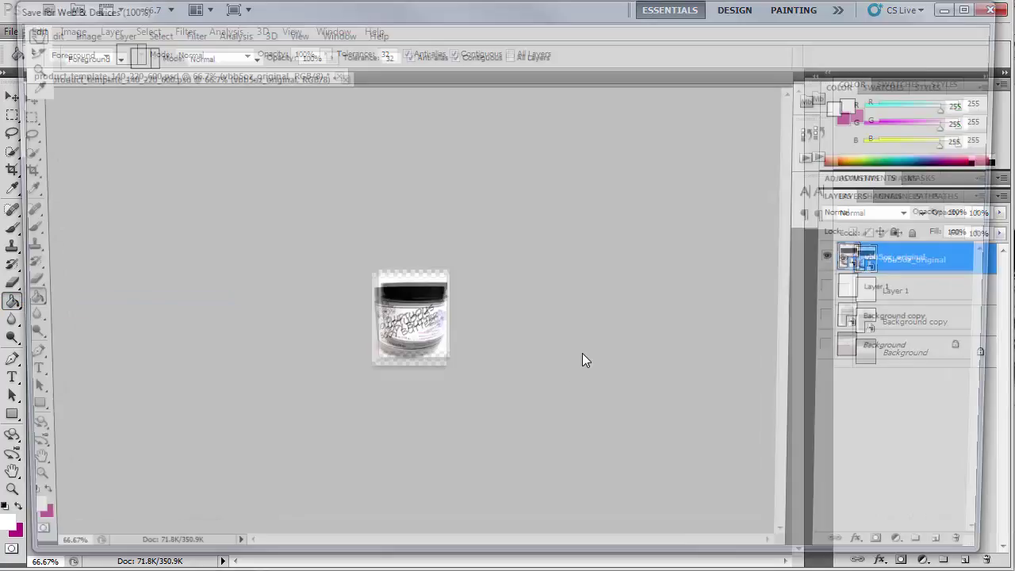
left_click(738, 553)
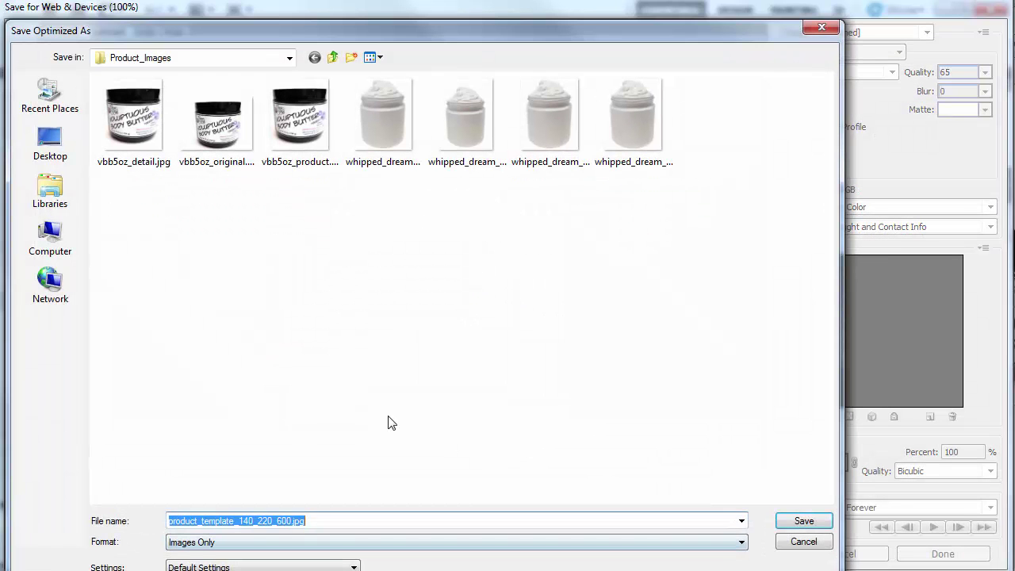
left_click(232, 158)
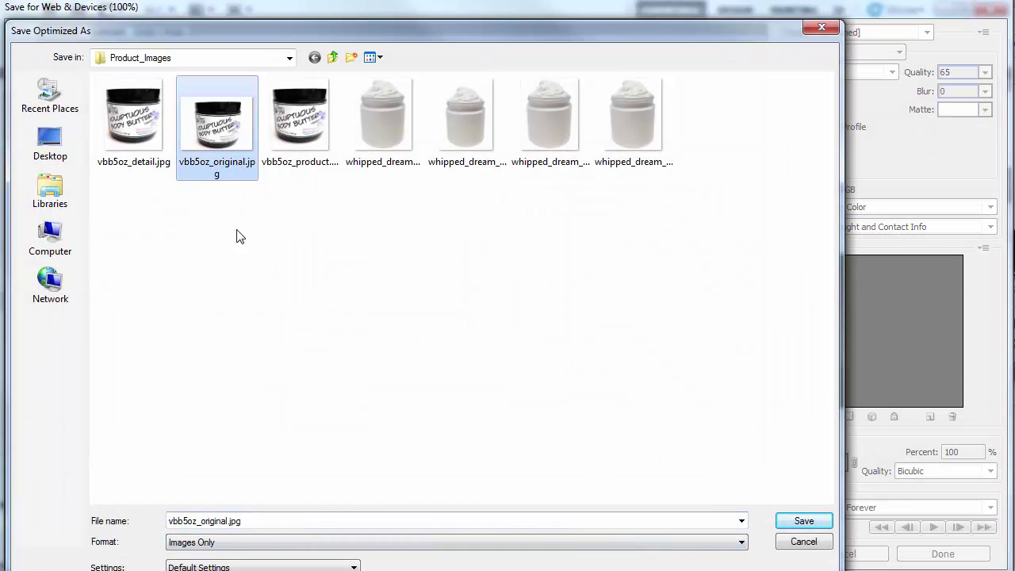
left_click(214, 525)
left_click(230, 522)
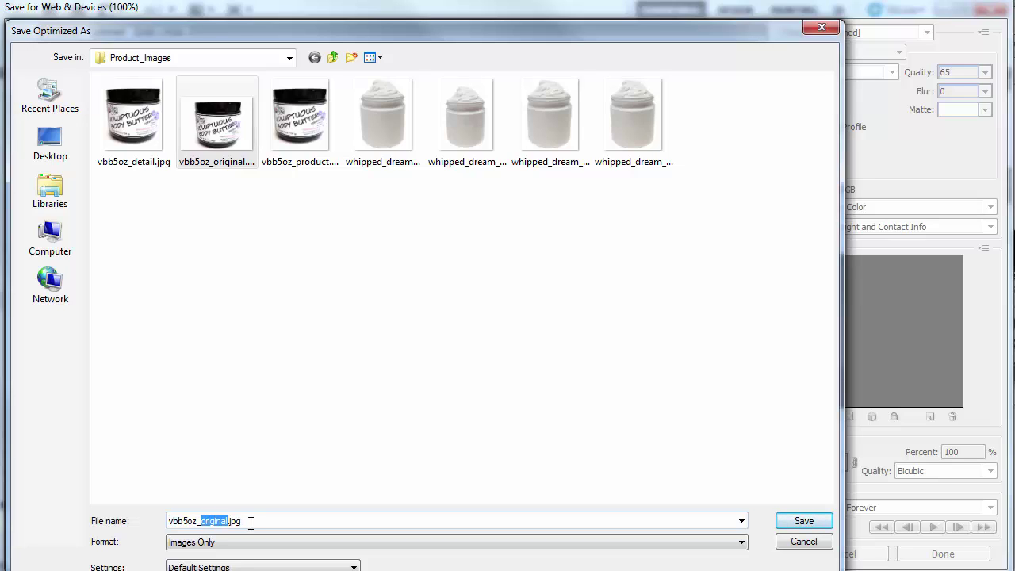
type("thumb")
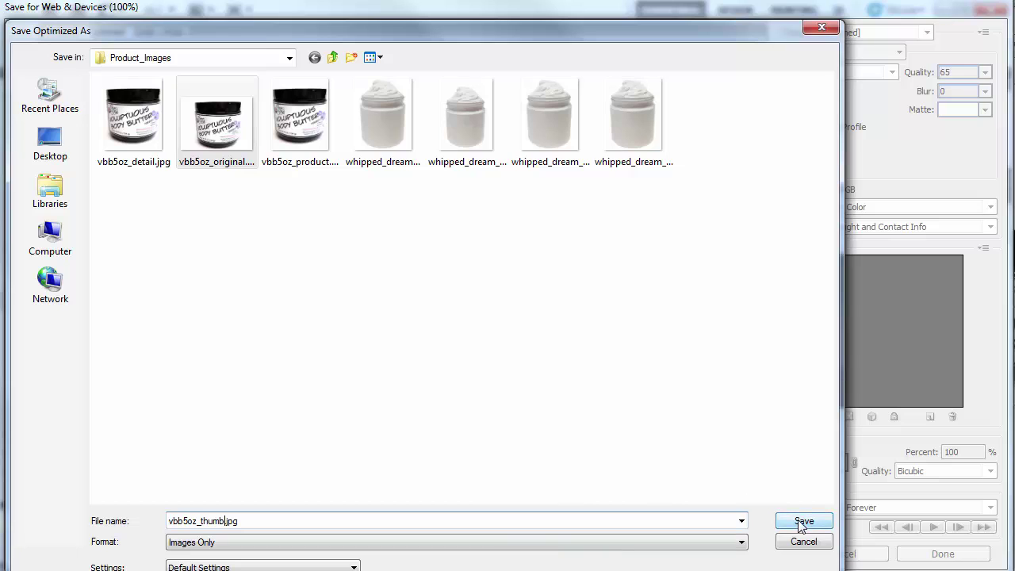
left_click(804, 522)
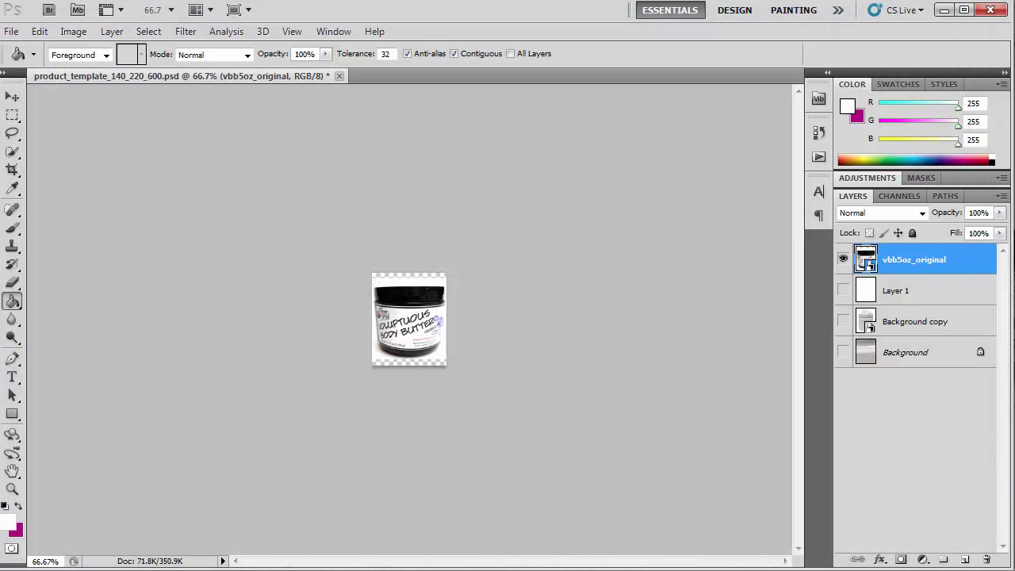
Switch to the Product_Images folder in Windows Explorer, widen its window, and compare the dimensions and file sizes of vbb5oz_original.jpg and vbb5oz_product.jpg
key("alt+Tab")
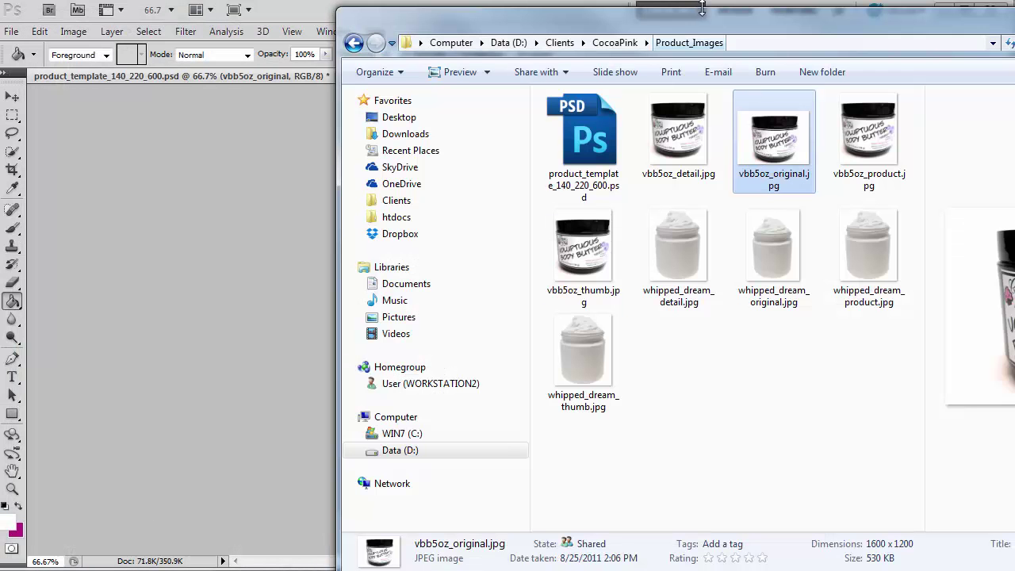
left_click_drag(708, 13, 318, 3)
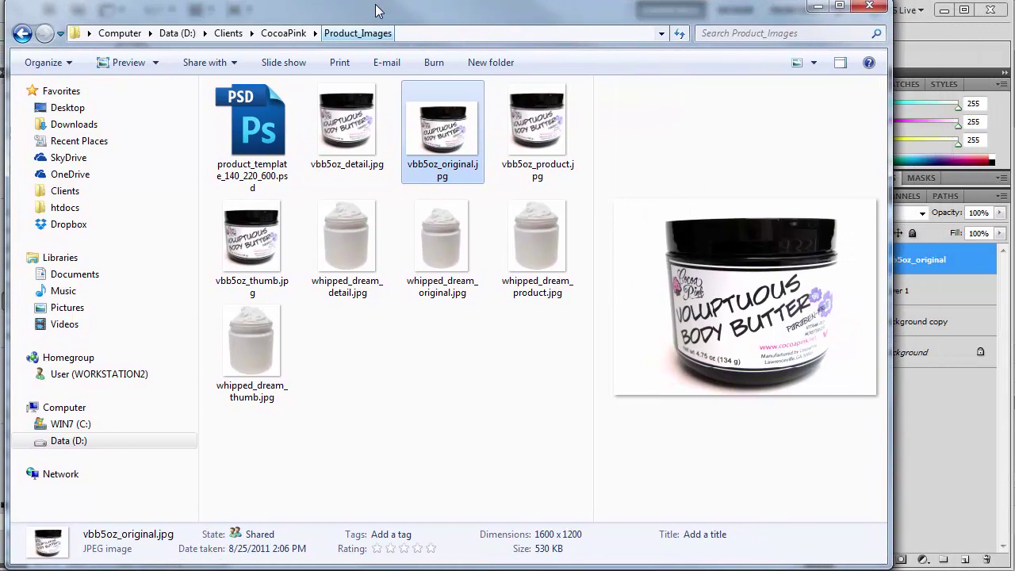
left_click_drag(889, 230, 1007, 237)
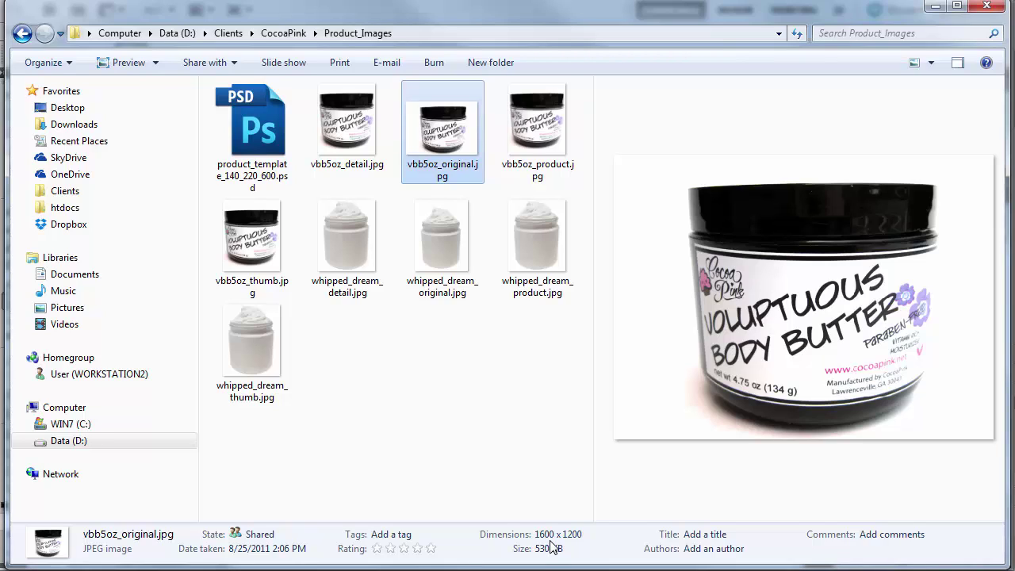
left_click(540, 158)
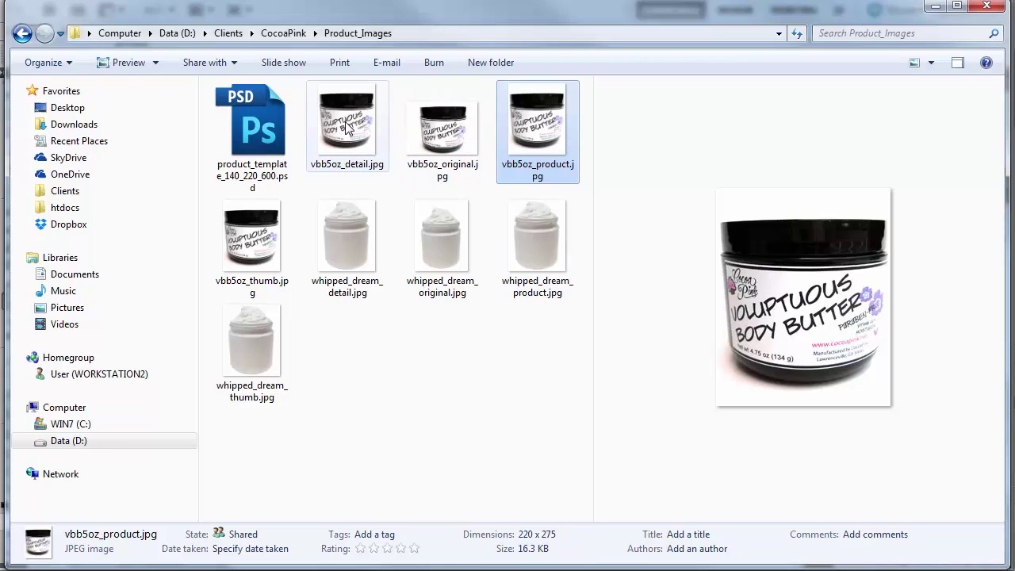
left_click(474, 155)
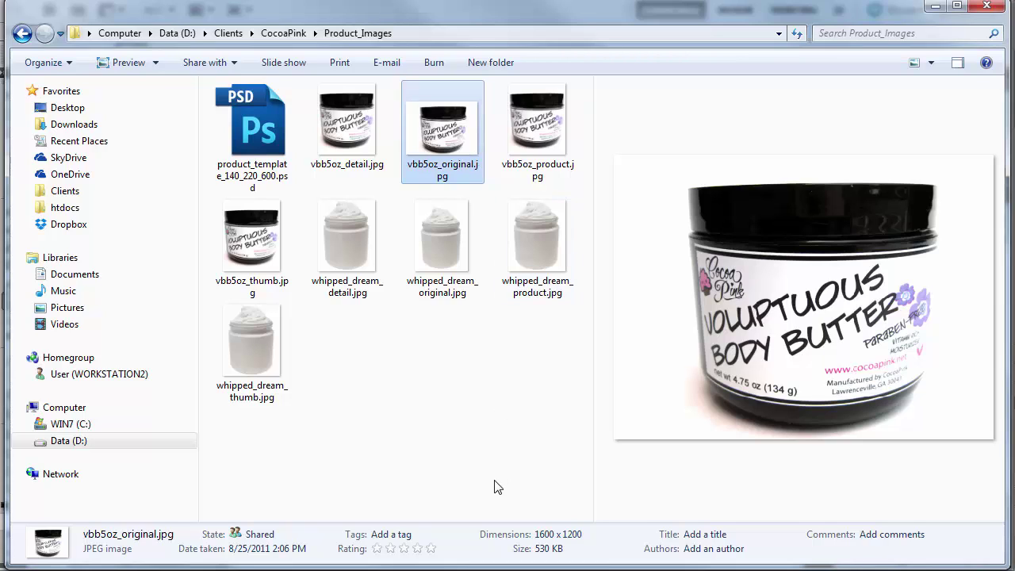
left_click(534, 137)
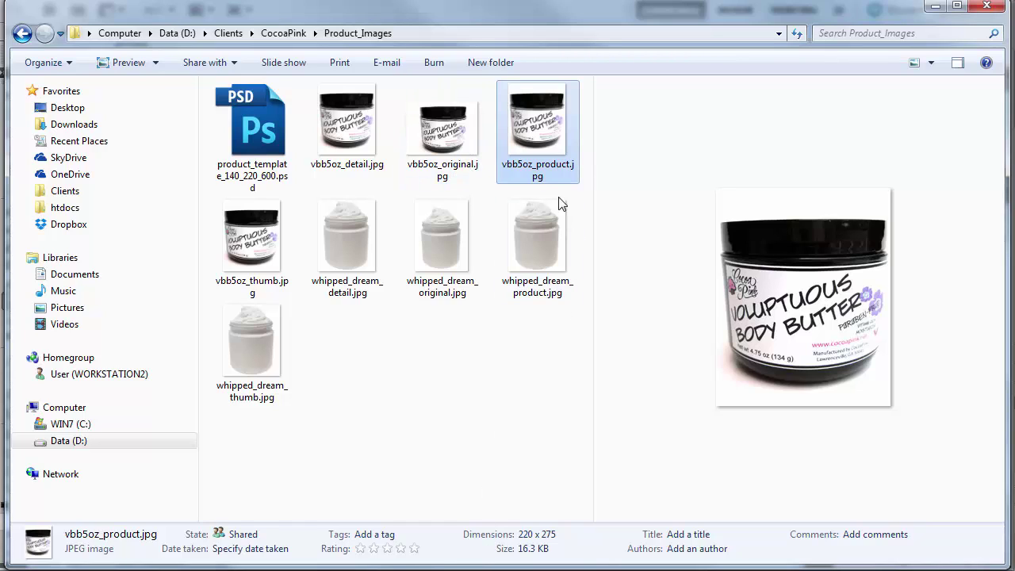
left_click(433, 152)
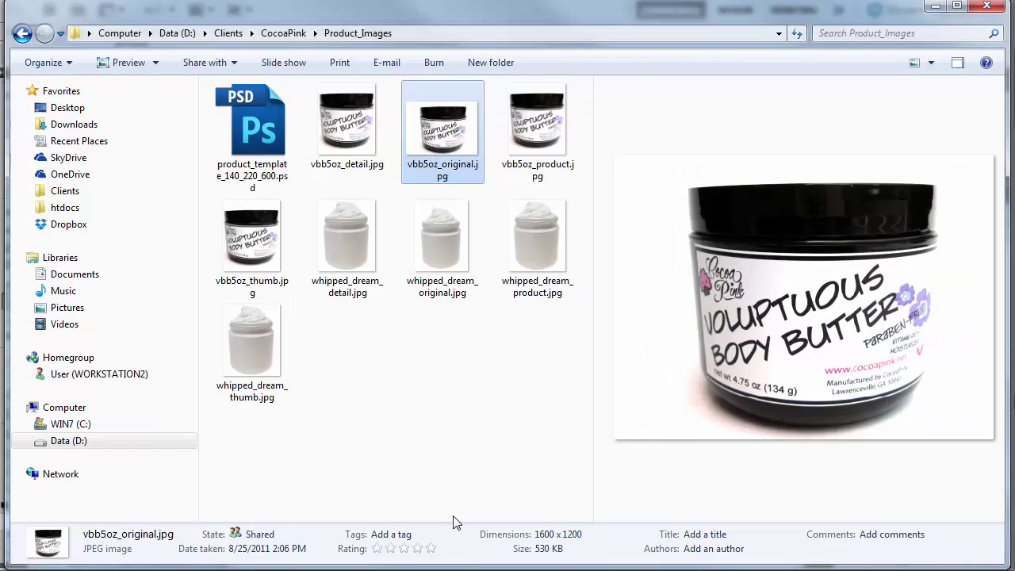
left_click(555, 157)
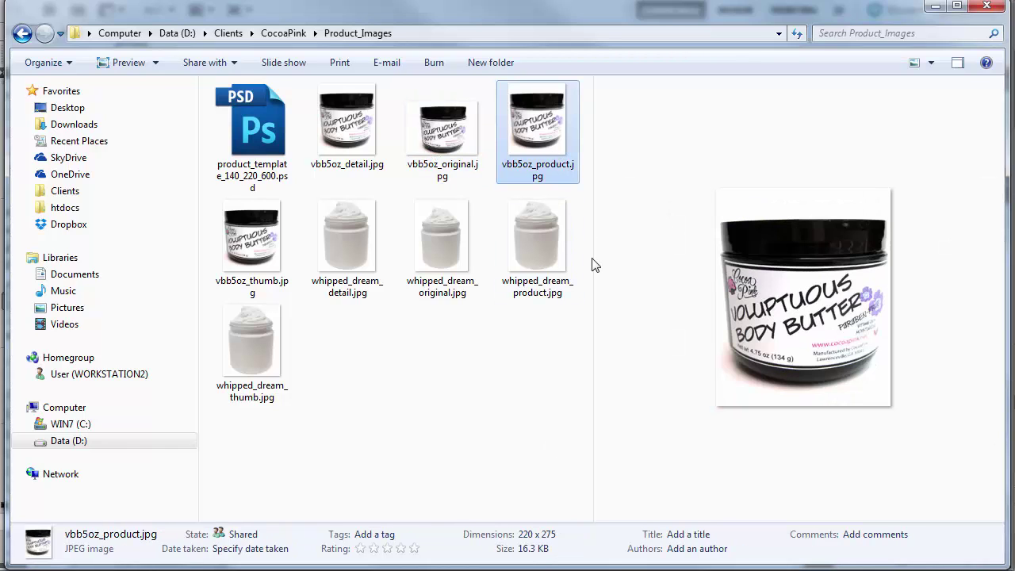